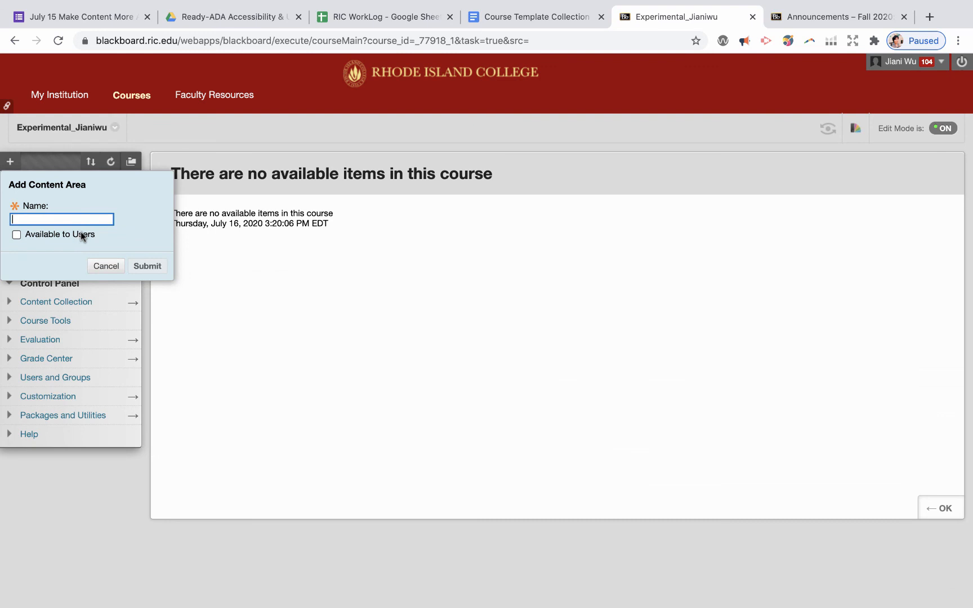
- Add an Announcements tool link named "Announcement", available to users, and move it to the top of the course menu
click(106, 265)
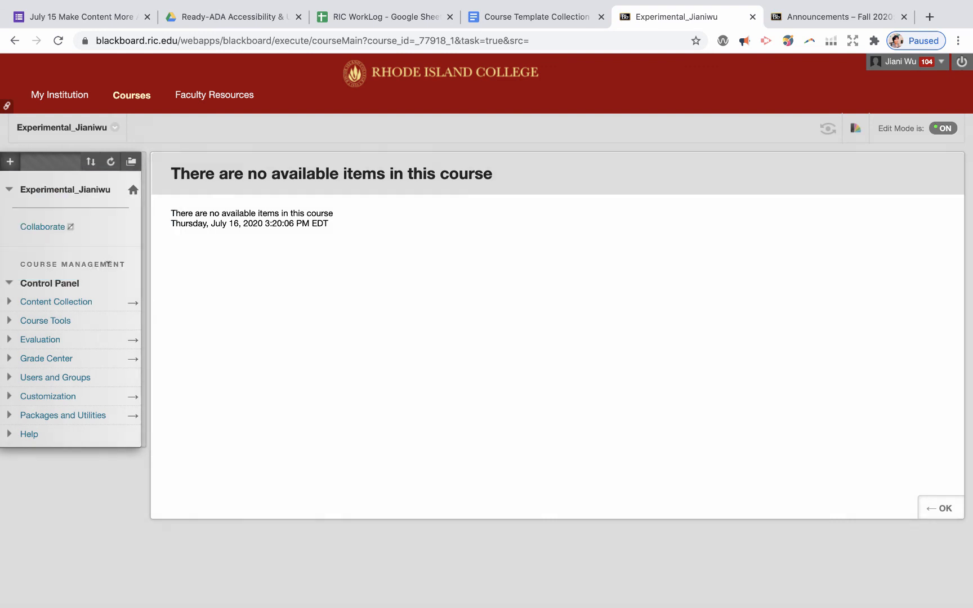
click(9, 162)
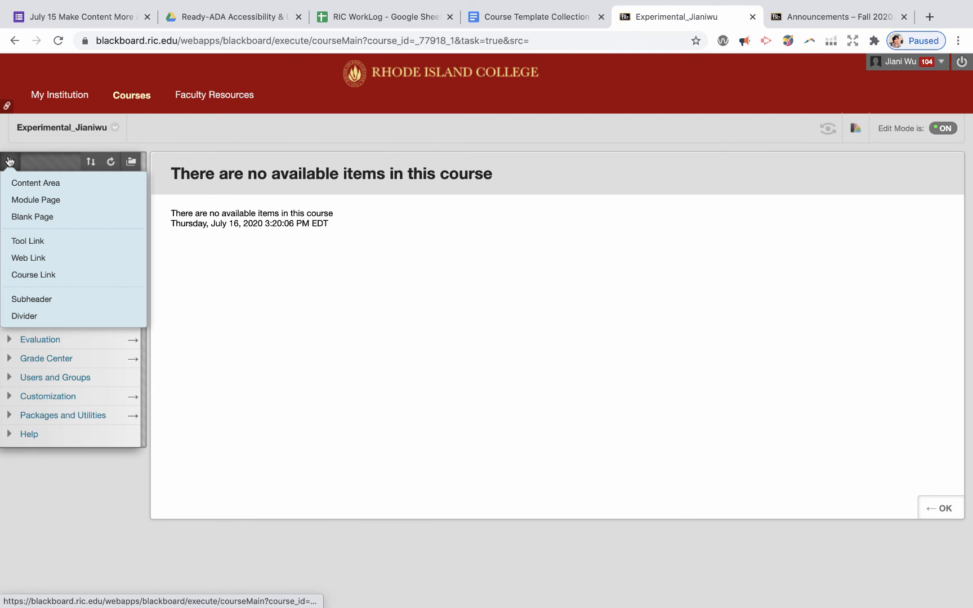
click(31, 241)
click(45, 248)
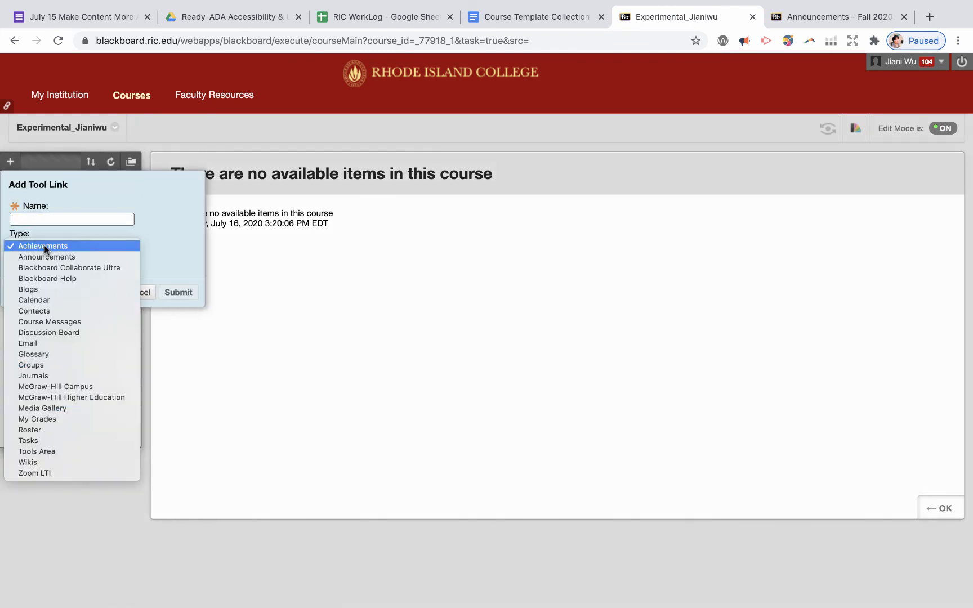
click(45, 256)
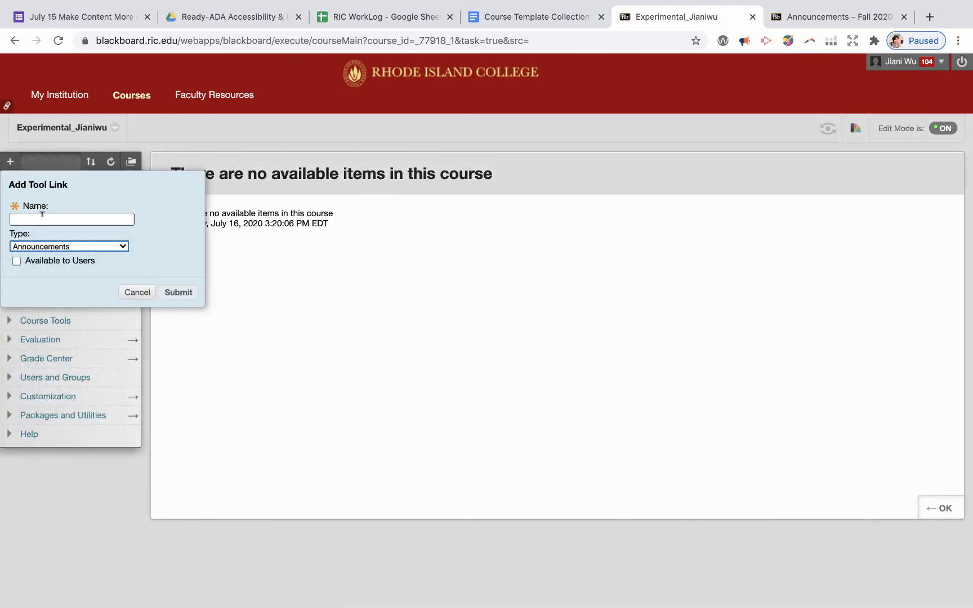
click(43, 215)
text(Announcement)
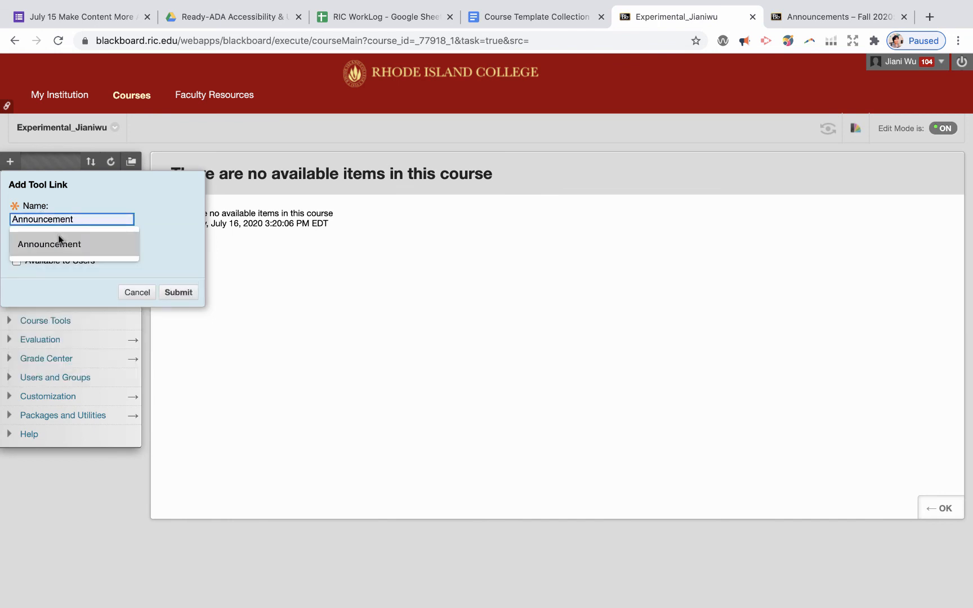
click(59, 239)
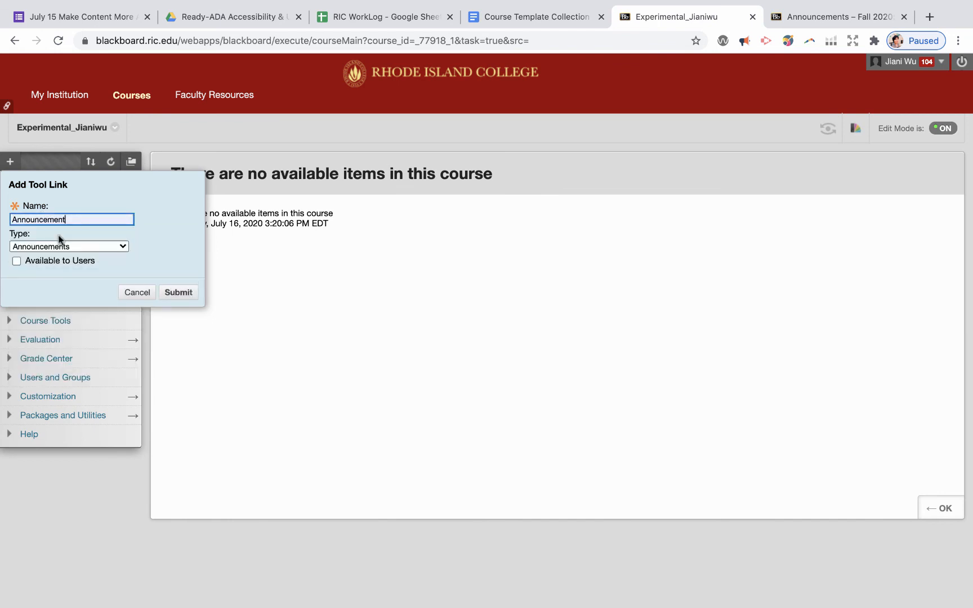
click(16, 261)
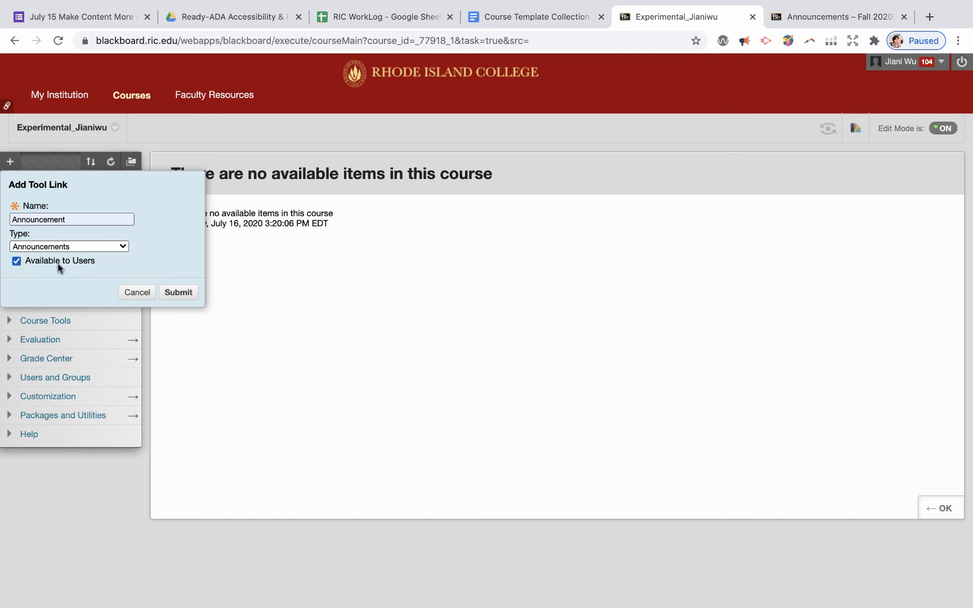
click(175, 293)
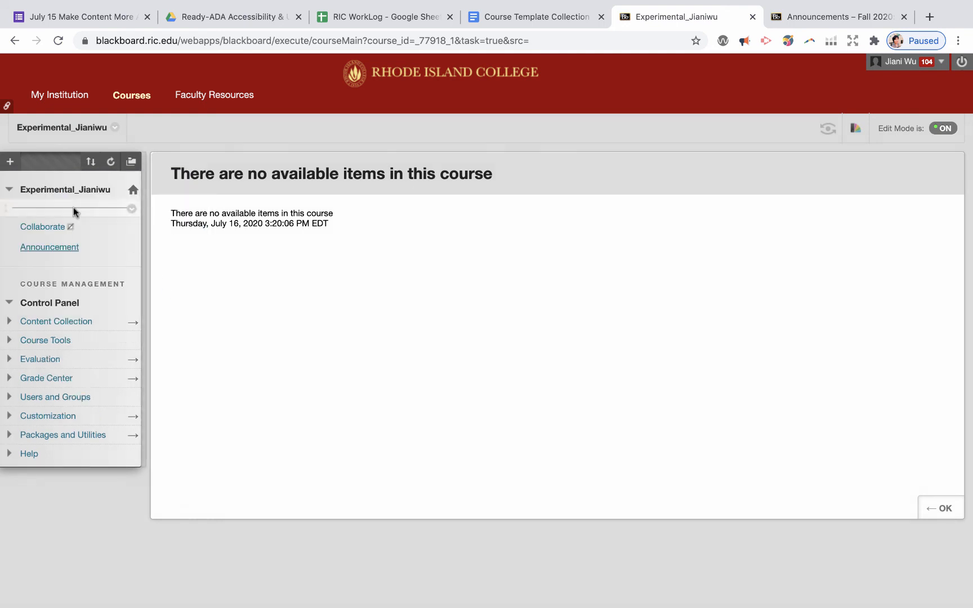
drag(8, 244, 31, 224)
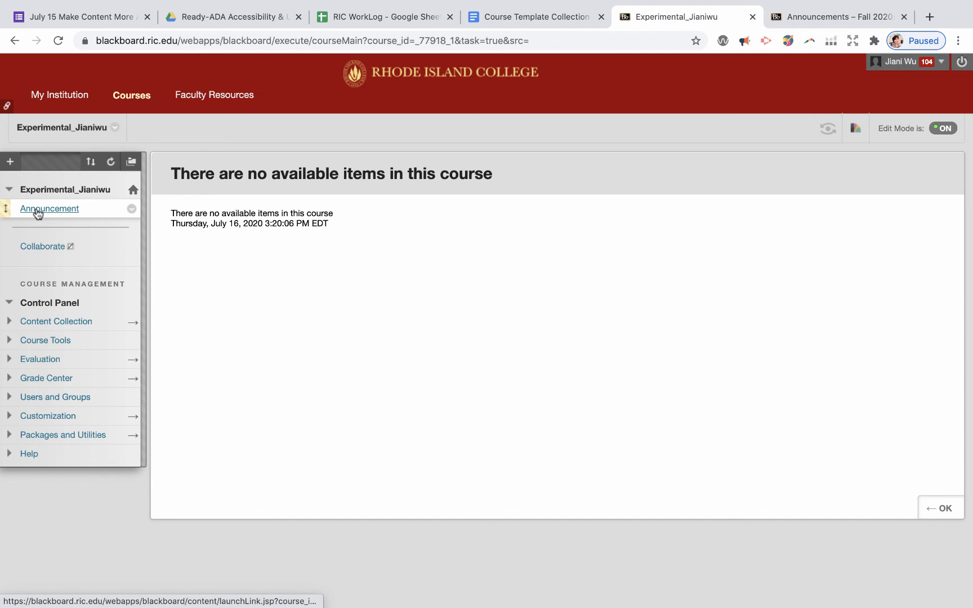
- Add a content area named "Instructor Welcome", available to users, and place it directly below Announcement in the course menu
click(10, 162)
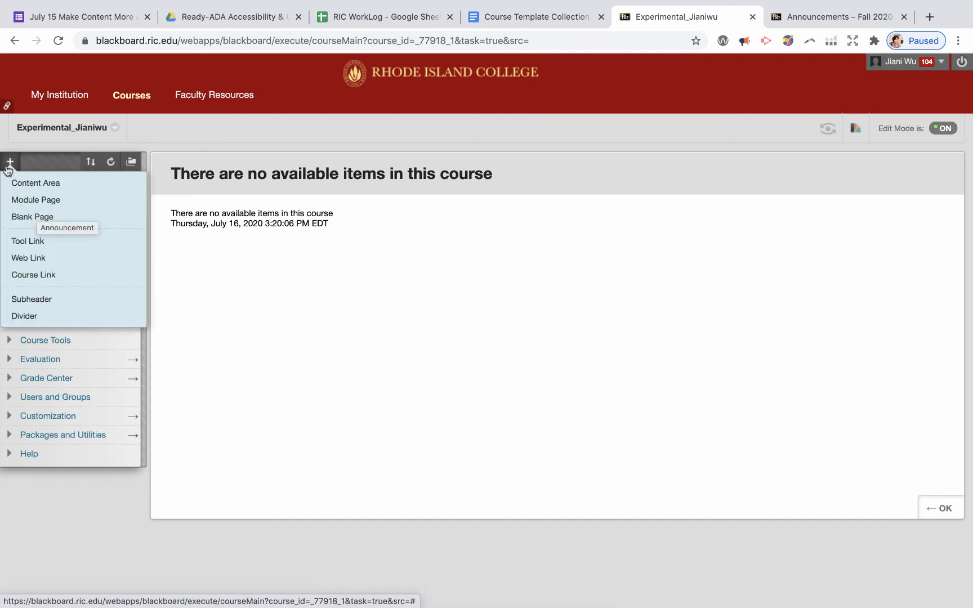
click(37, 188)
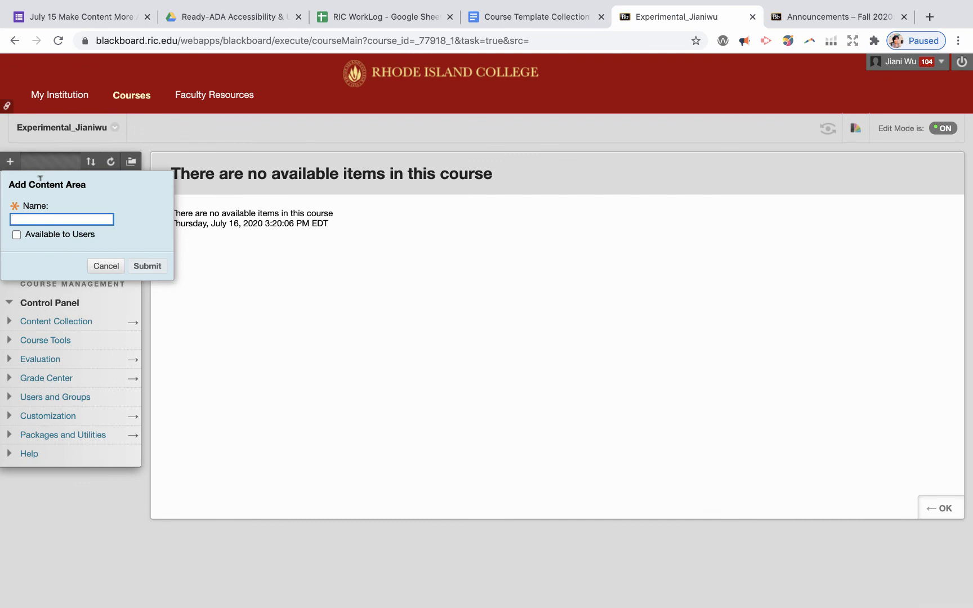
text(Instructor Welcome)
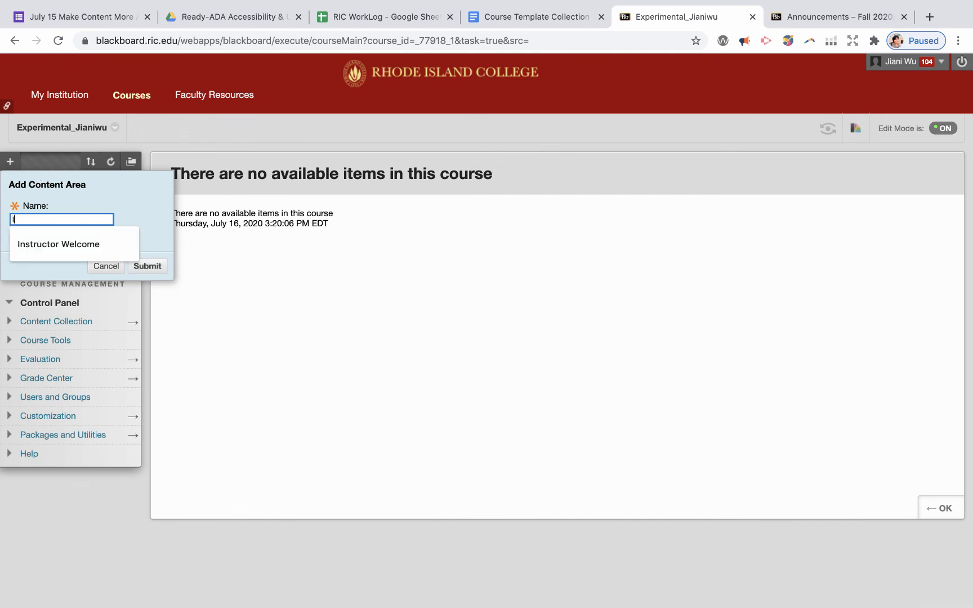
click(45, 237)
click(17, 235)
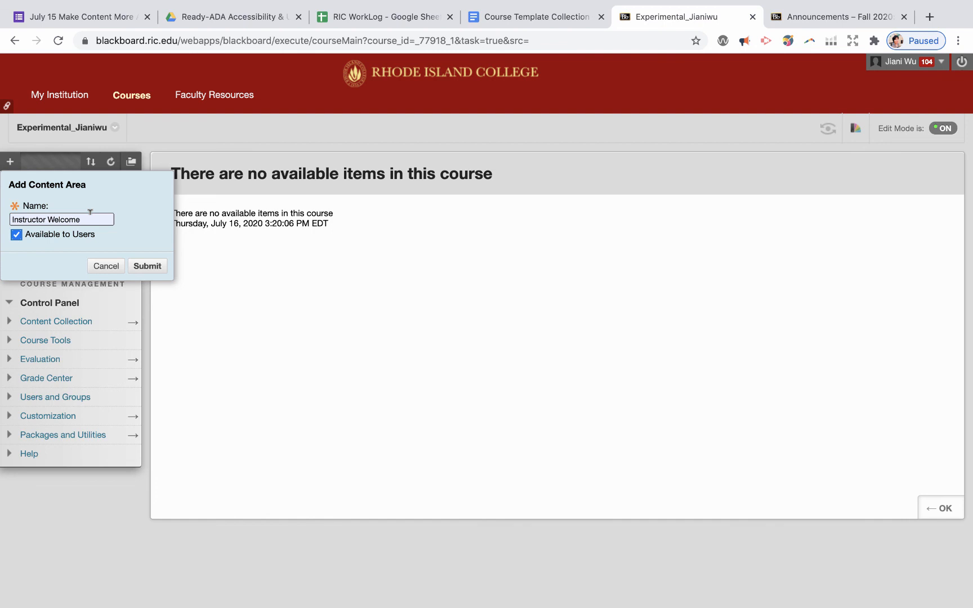
click(147, 266)
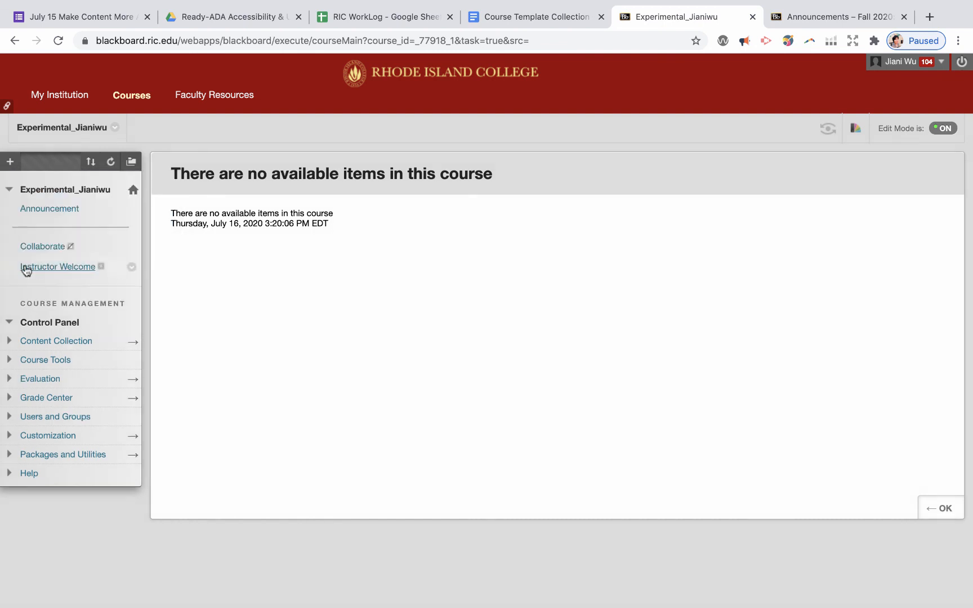
drag(6, 265, 6, 225)
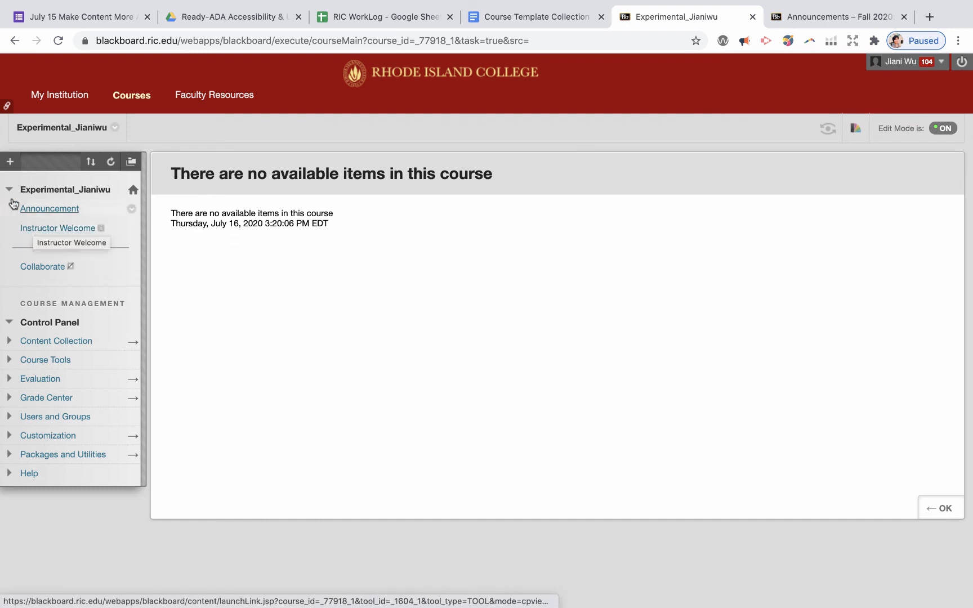
- Add a content area named "Syllabus", available to users, and place it directly below Instructor Welcome in the course menu
click(9, 161)
click(15, 181)
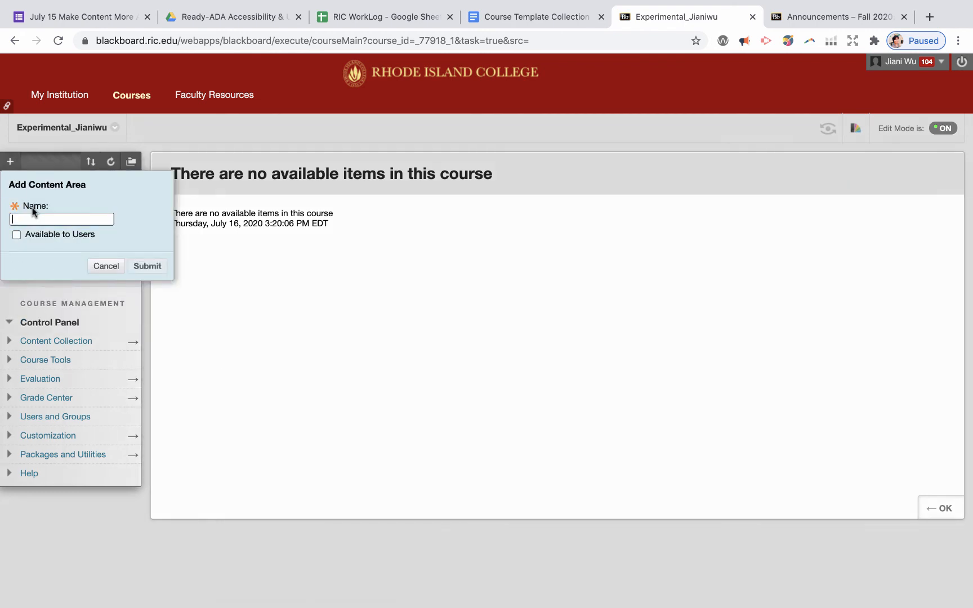
text(S)
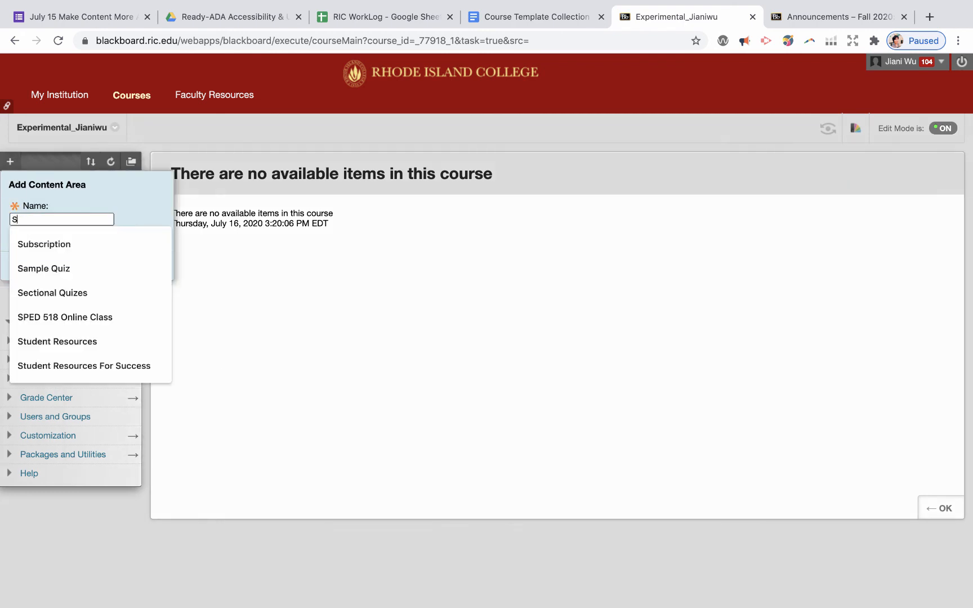
text(yllabus)
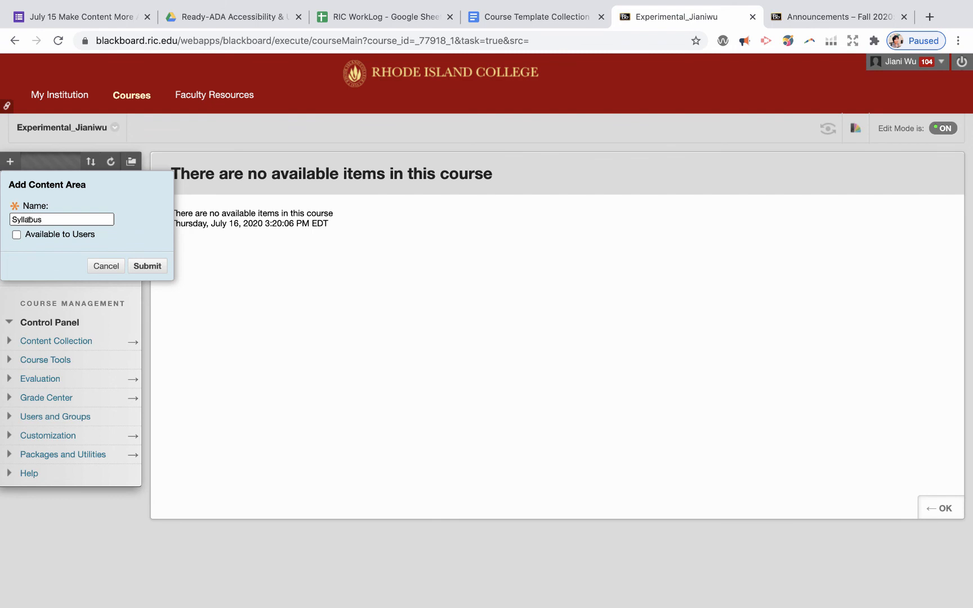
click(16, 234)
click(140, 265)
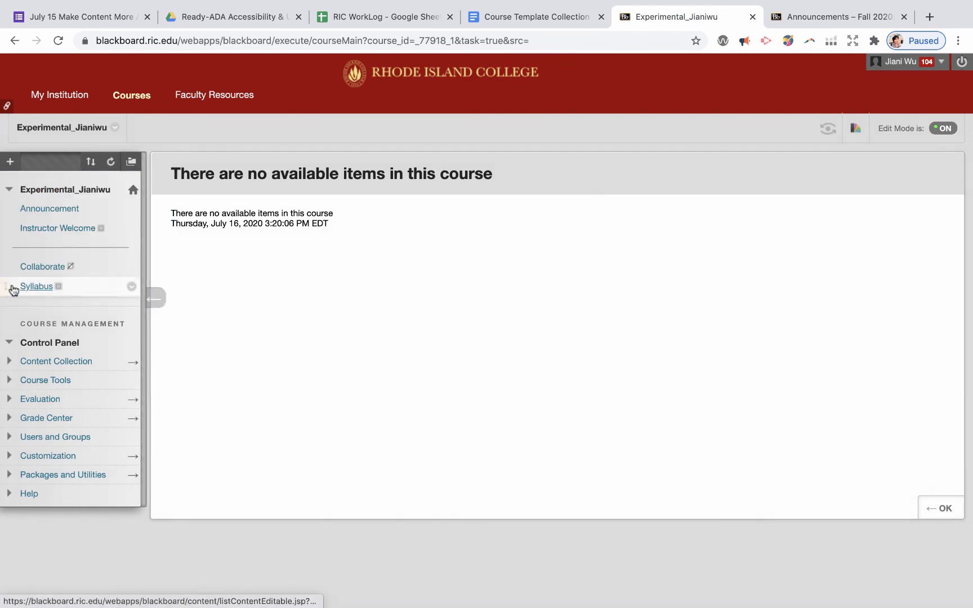
drag(8, 284, 11, 248)
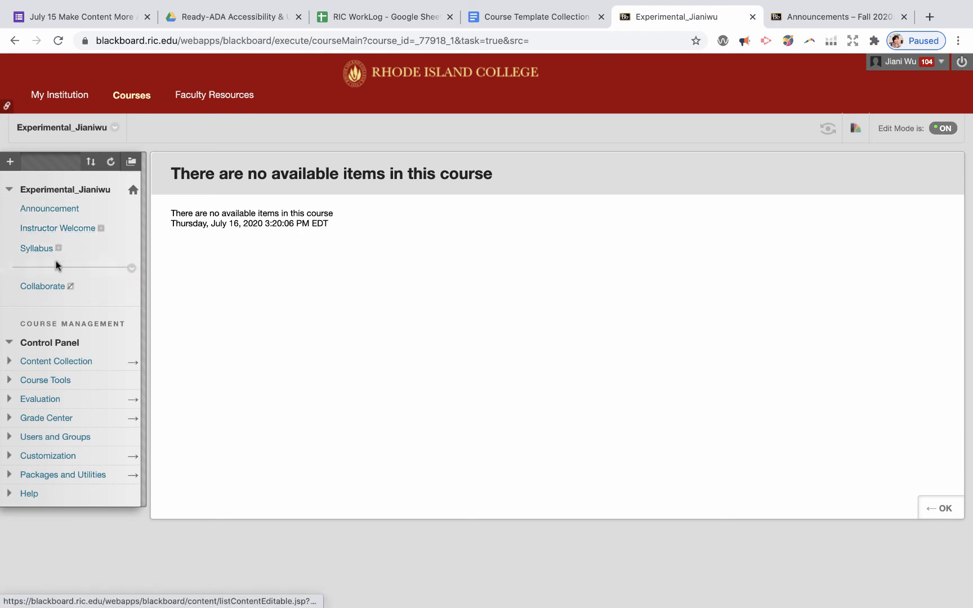
- Add a second divider to the course menu and move the Collaborate link below it
click(10, 162)
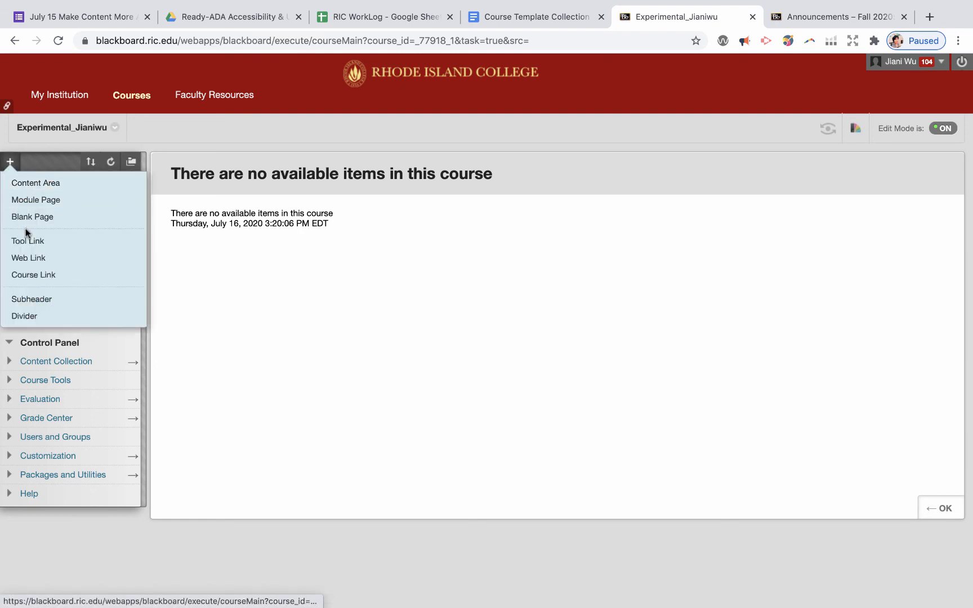
click(44, 314)
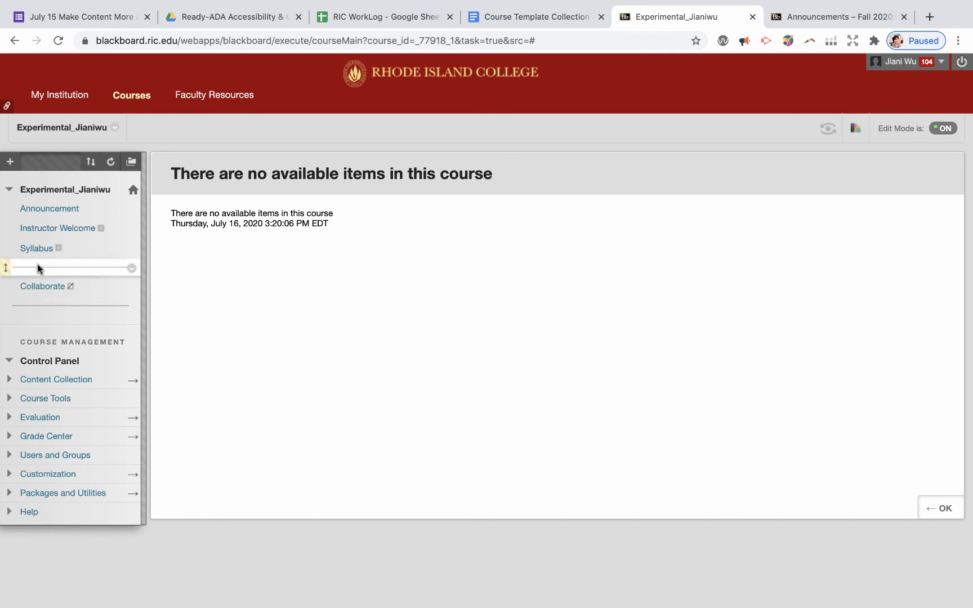
drag(6, 287, 6, 322)
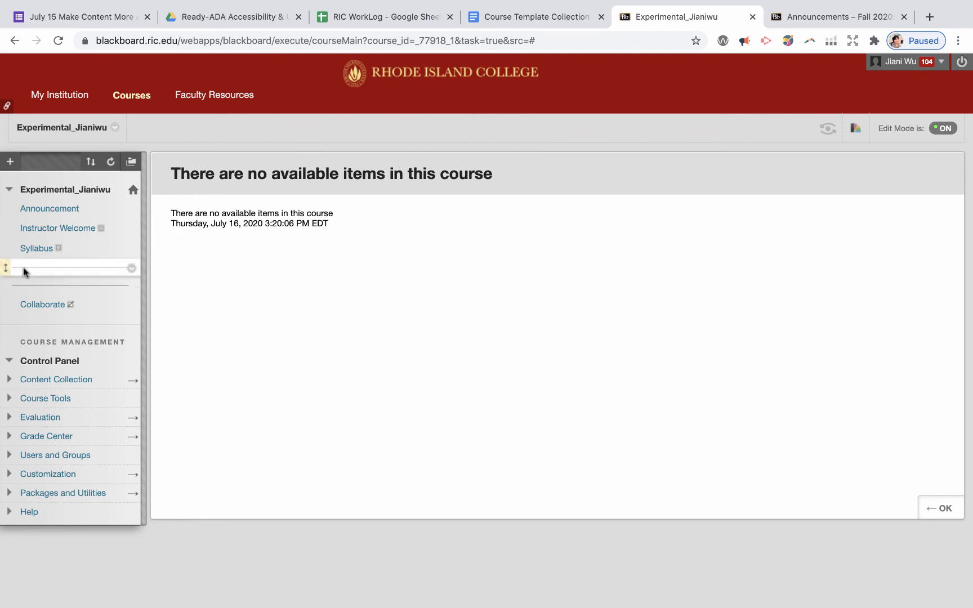
- Add a content area named "Weekly Content", available to users, and place it between the two dividers in the course menu
click(10, 162)
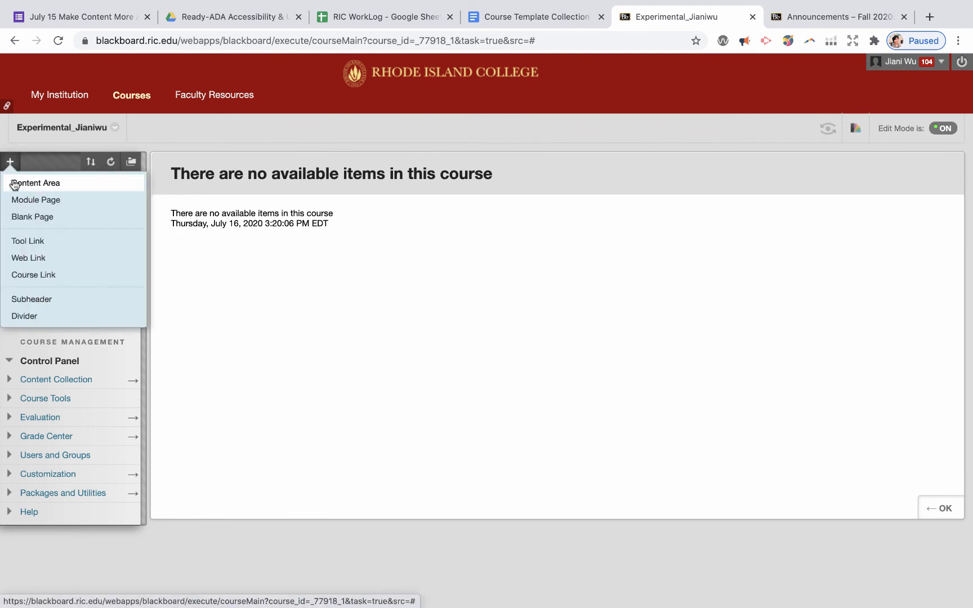
click(14, 183)
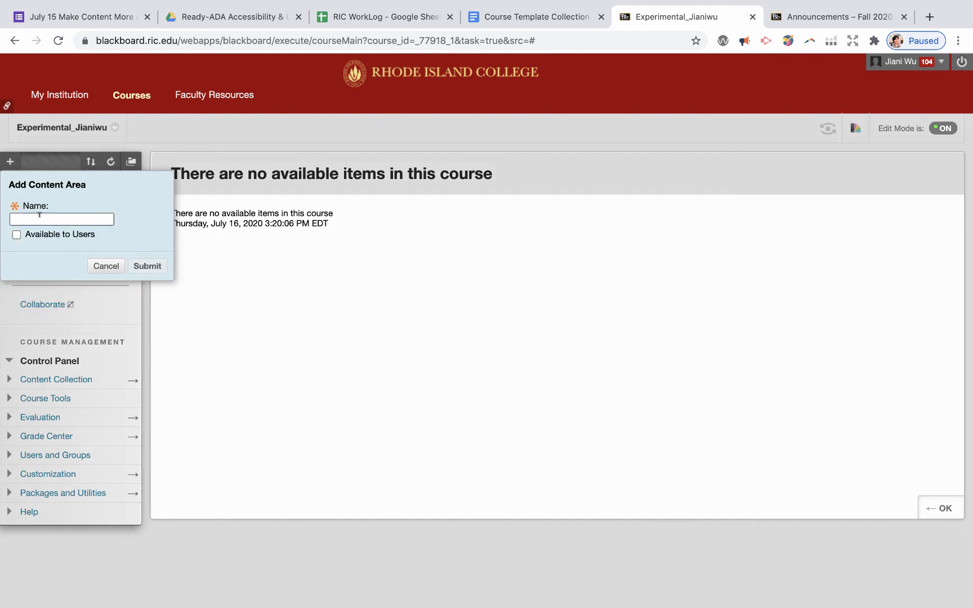
text(Weekly Content)
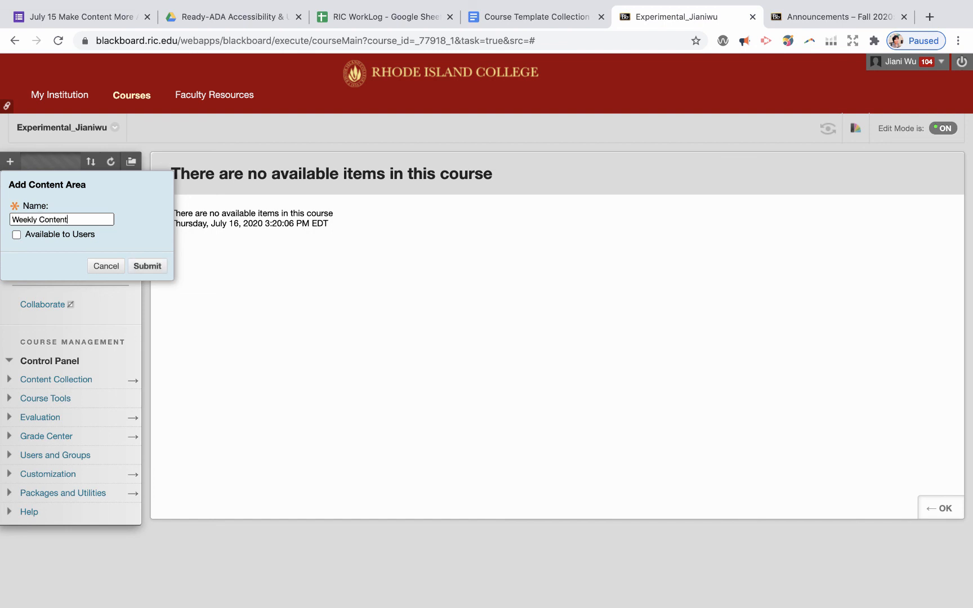
click(16, 236)
click(147, 265)
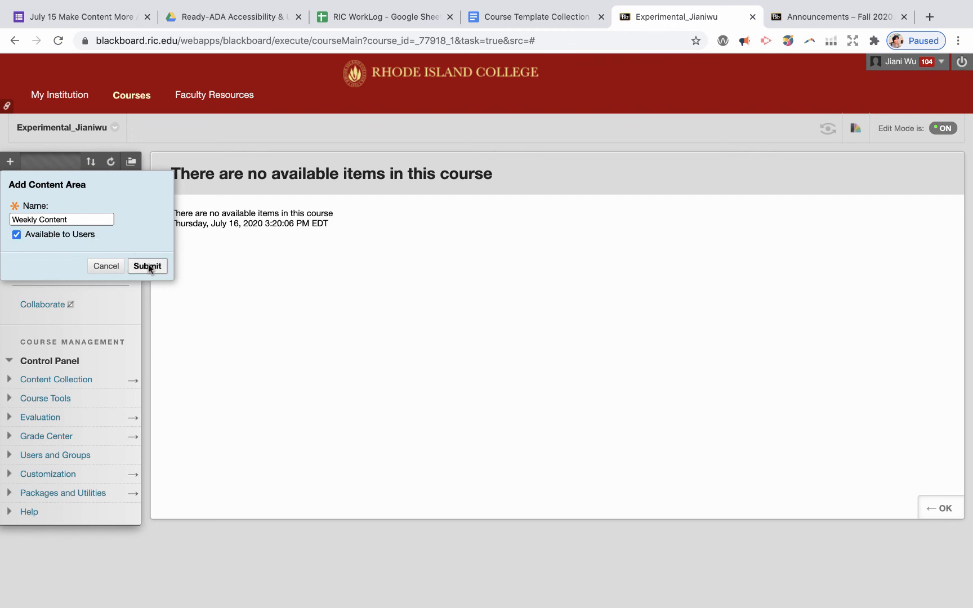
drag(9, 325, 9, 300)
click(10, 162)
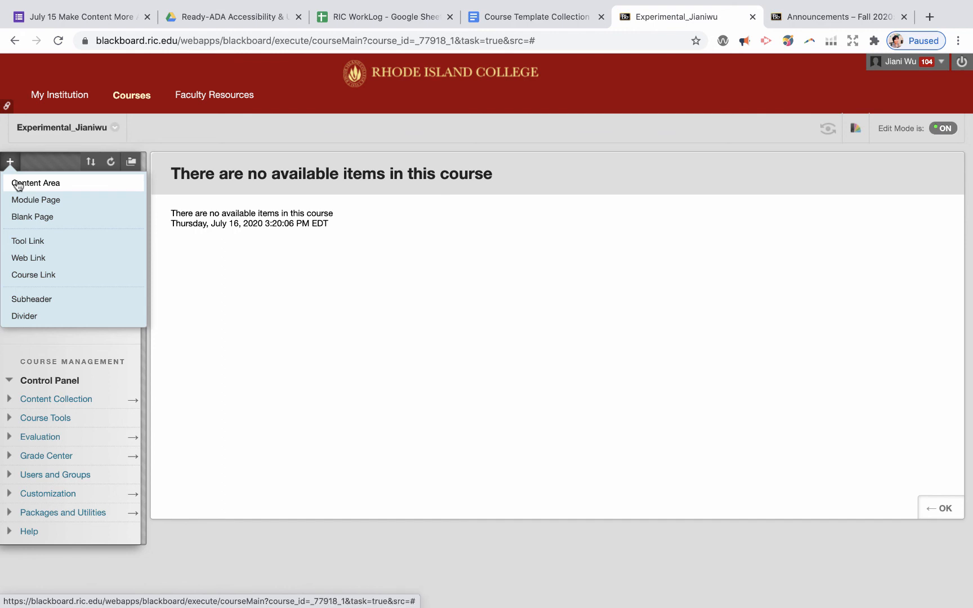
click(18, 184)
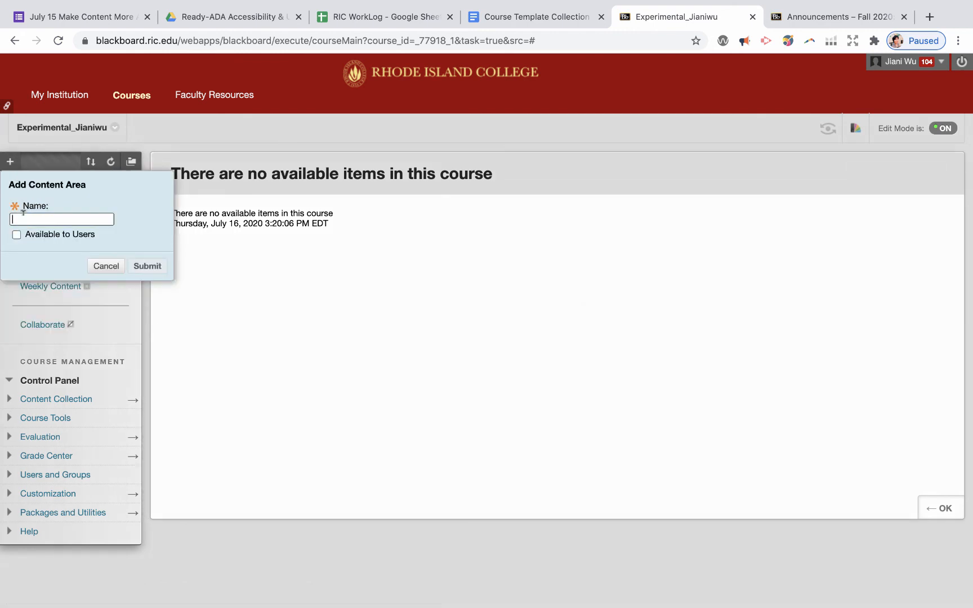
click(101, 265)
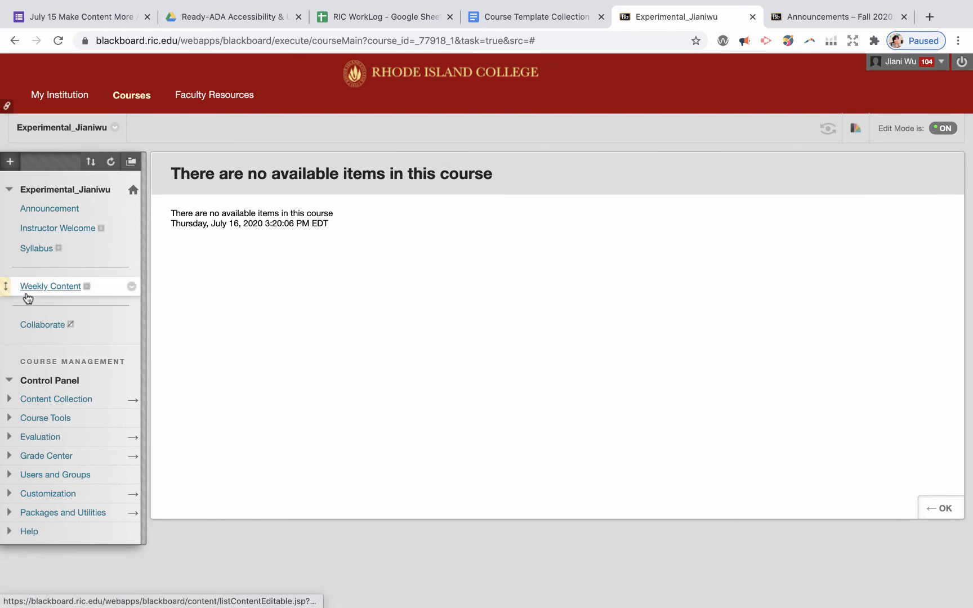
- Add a Discussion Board tool link named "Discussion Board" to the course menu and make it available to users
click(10, 162)
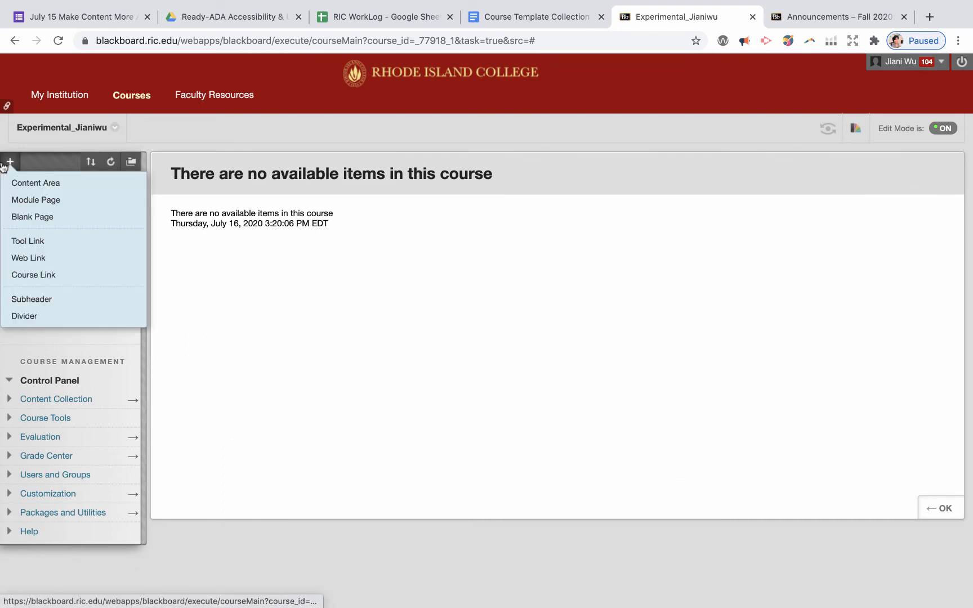
click(27, 241)
click(51, 246)
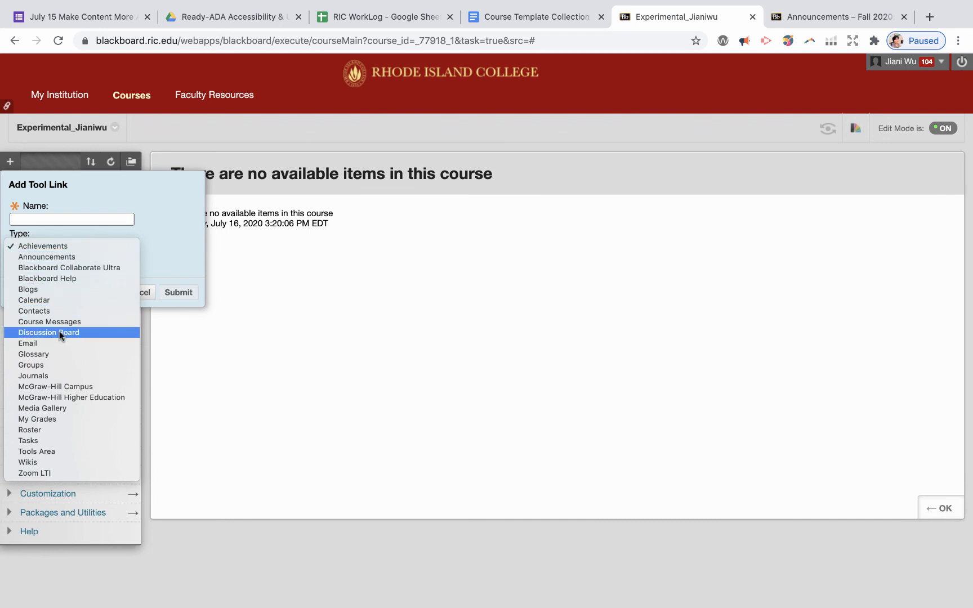
click(60, 332)
click(59, 219)
text(D)
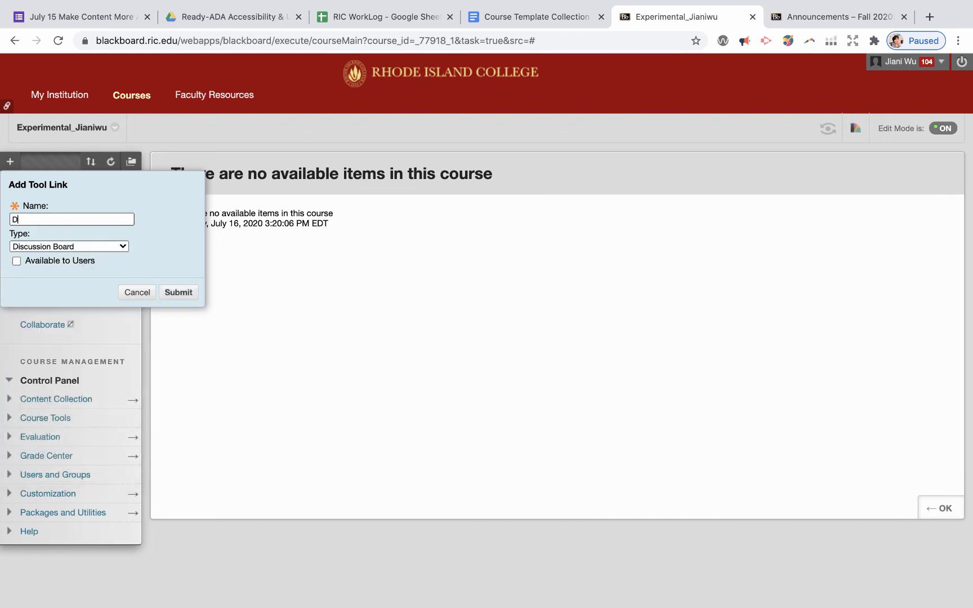
text(iscussion Board)
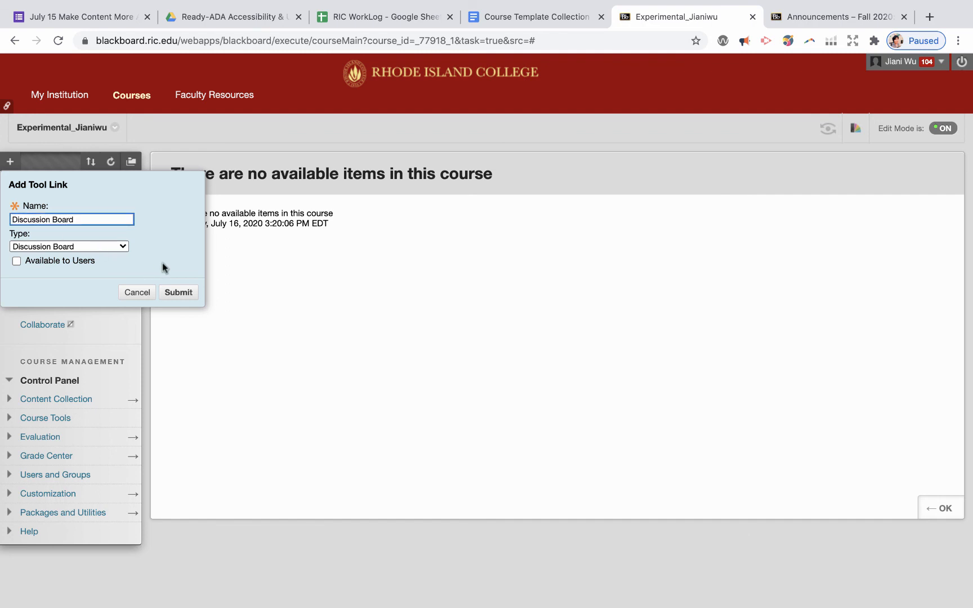
click(16, 260)
click(179, 292)
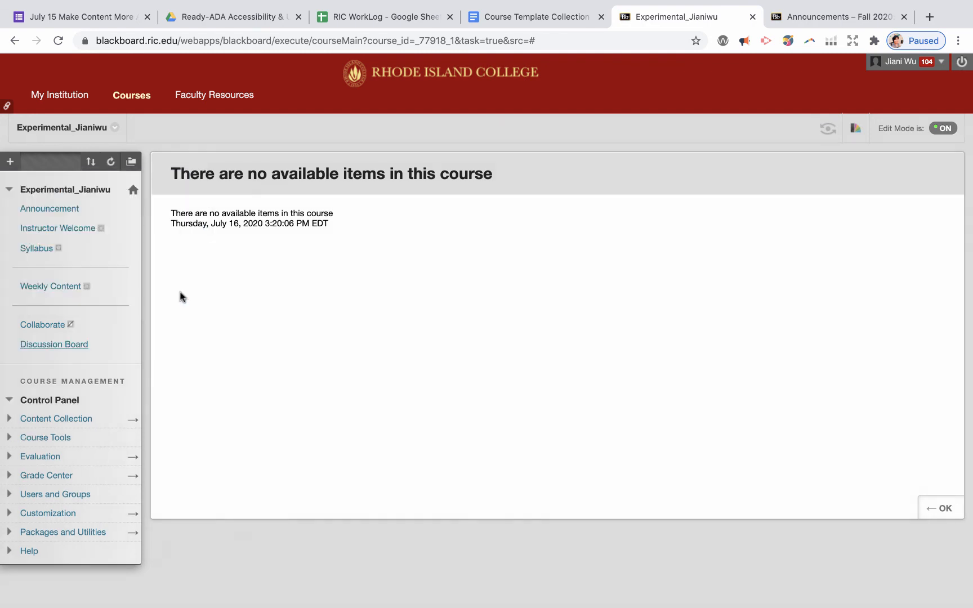
- Move the Discussion Board link directly below Weekly Content, above the second divider of the course menu
drag(4, 343, 6, 305)
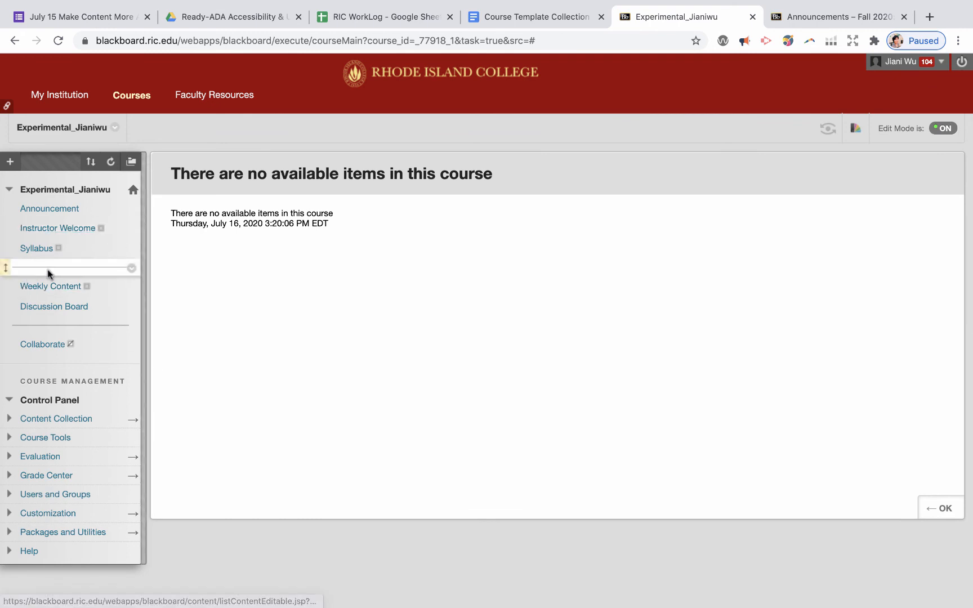
- Add a content area named "Zoom Meeting Monday Wed 8-10AM", available to users, and place it directly above Weekly Content in the course menu
click(8, 162)
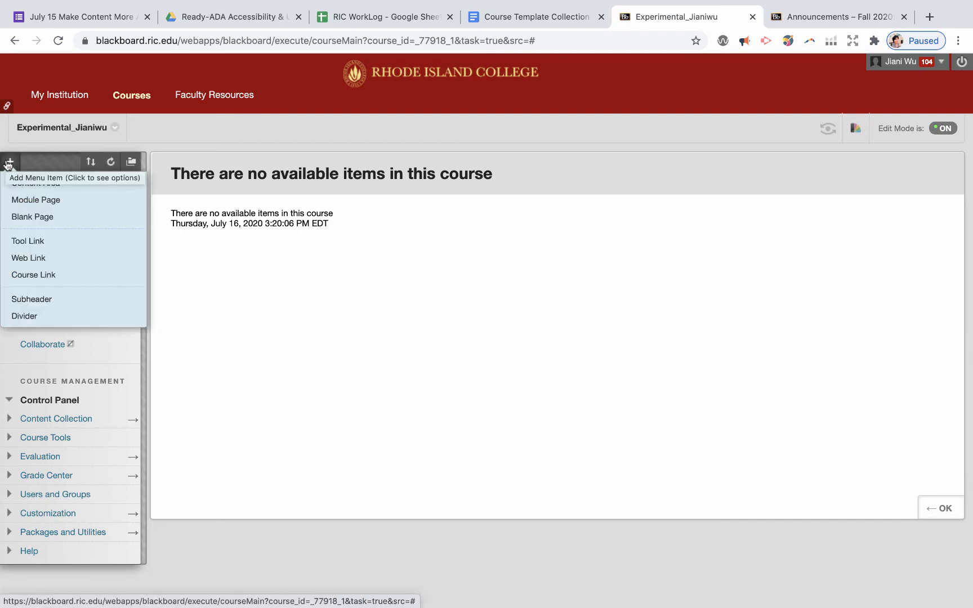
click(15, 183)
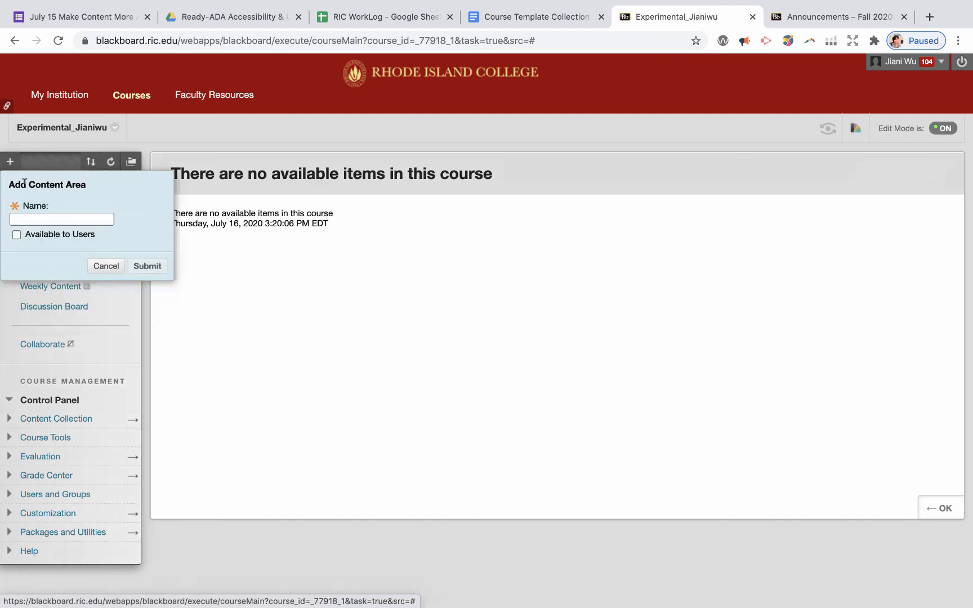
text(ZOOm)
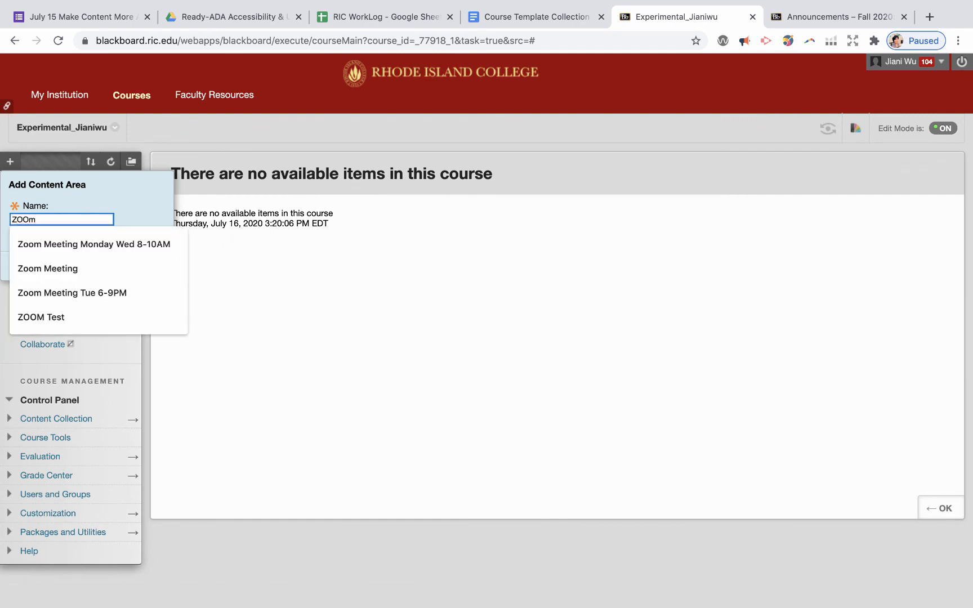
key(BackSpace)
text(M Meeting)
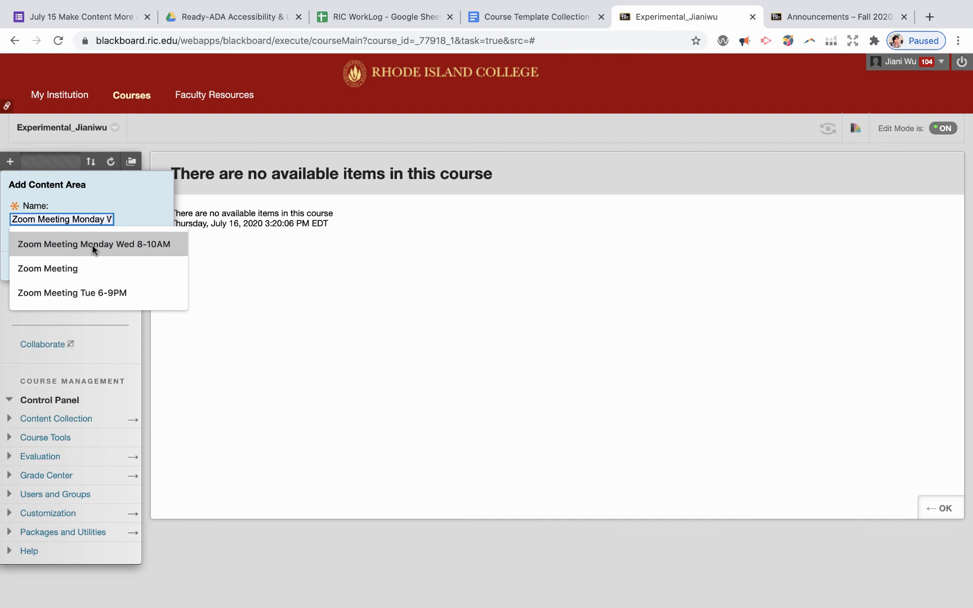
click(94, 248)
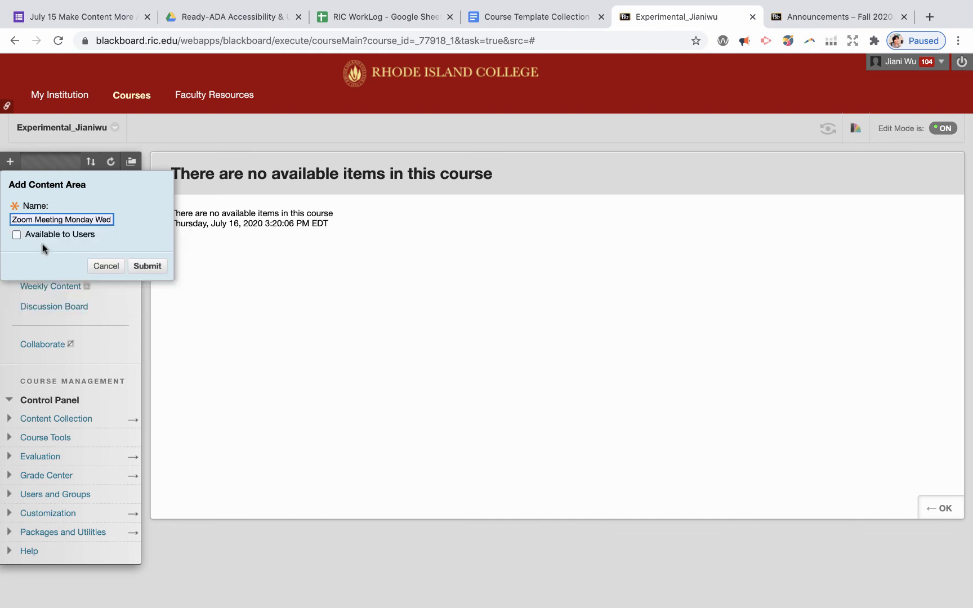
click(16, 235)
click(147, 266)
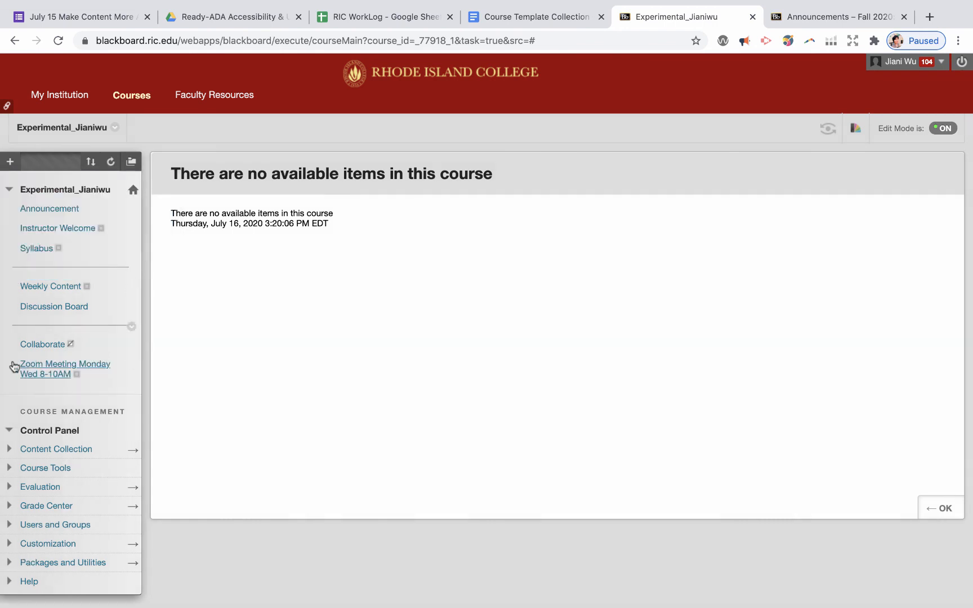
drag(9, 370, 7, 284)
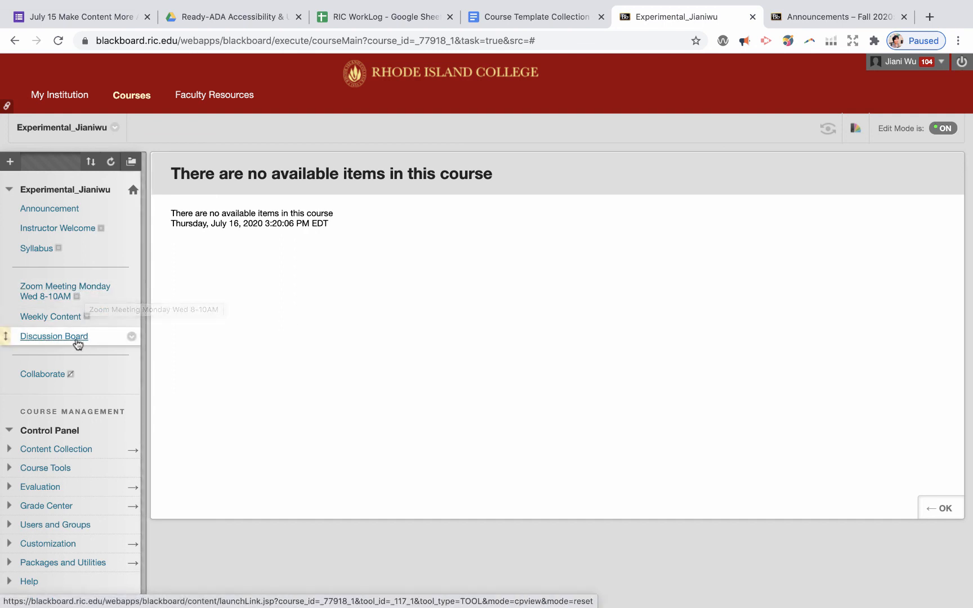
- Add a third divider to the course menu and move the Collaborate link below it
click(9, 162)
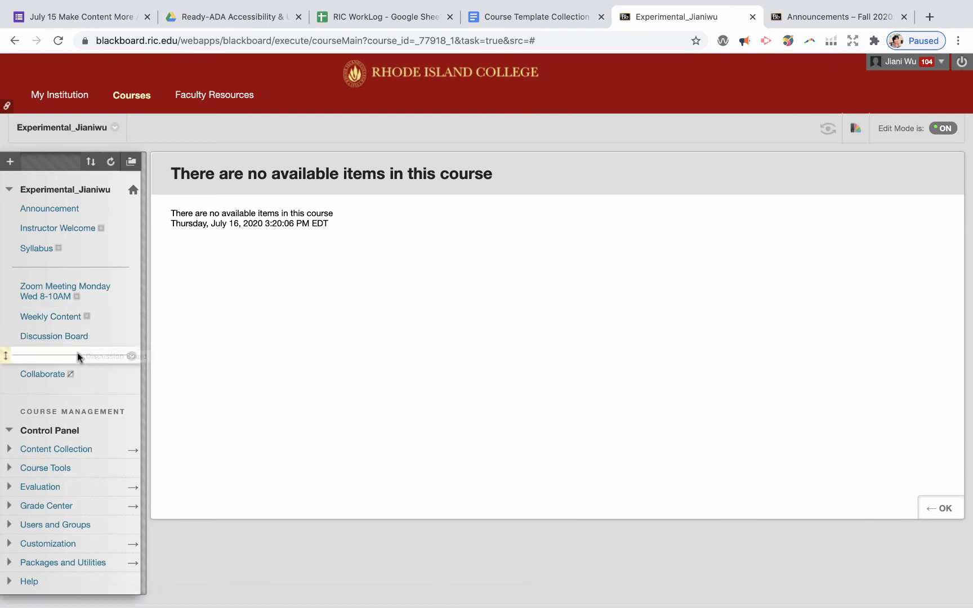
click(10, 162)
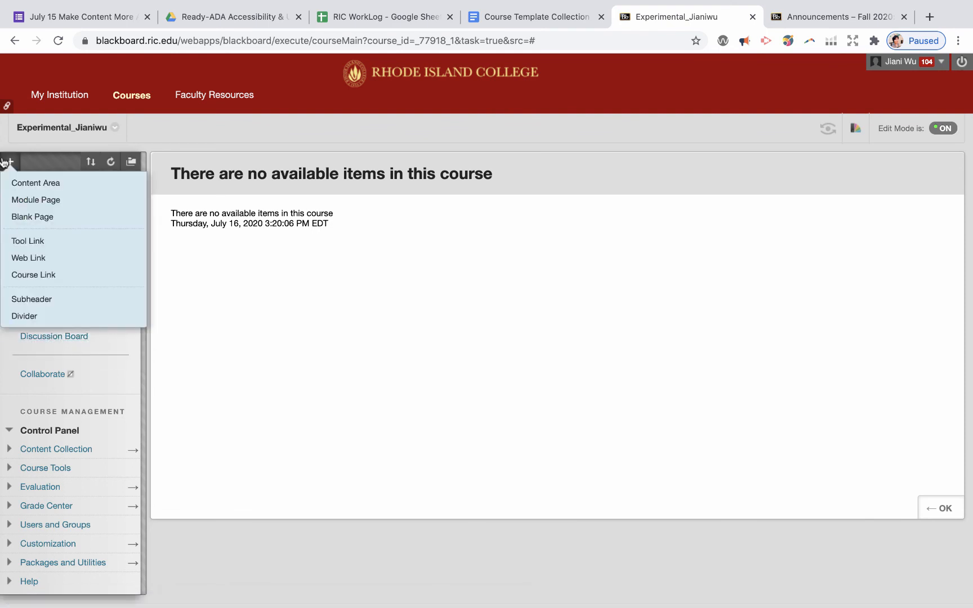
click(39, 316)
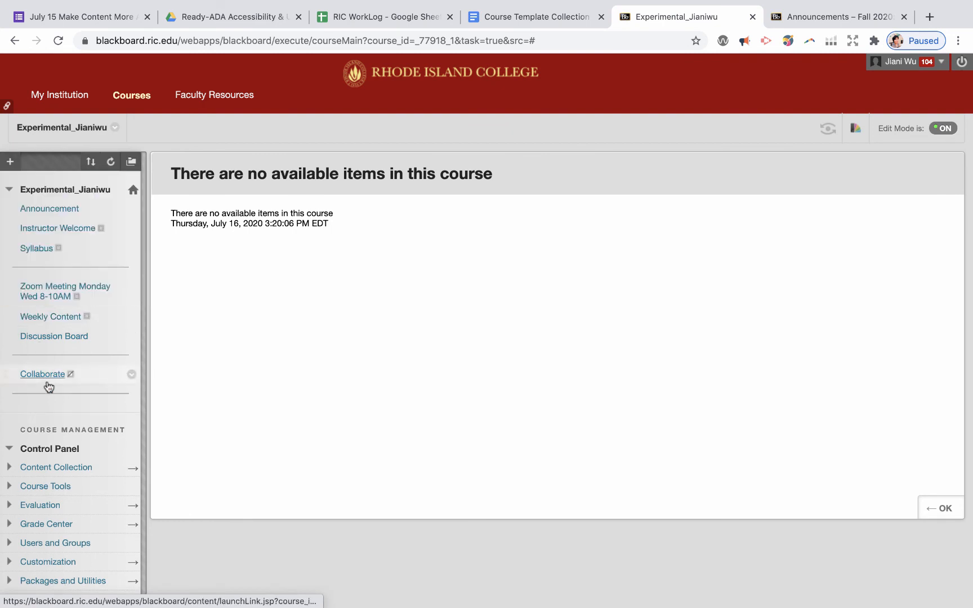
drag(5, 370, 7, 407)
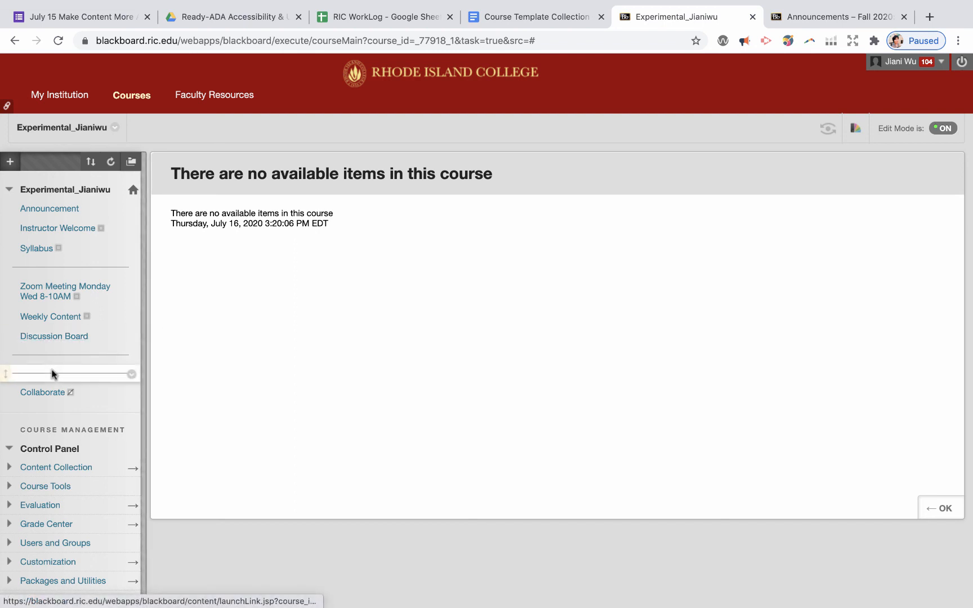
- Add a content area named "Major Assignment", available to users, and place it between the second and third dividers
click(10, 162)
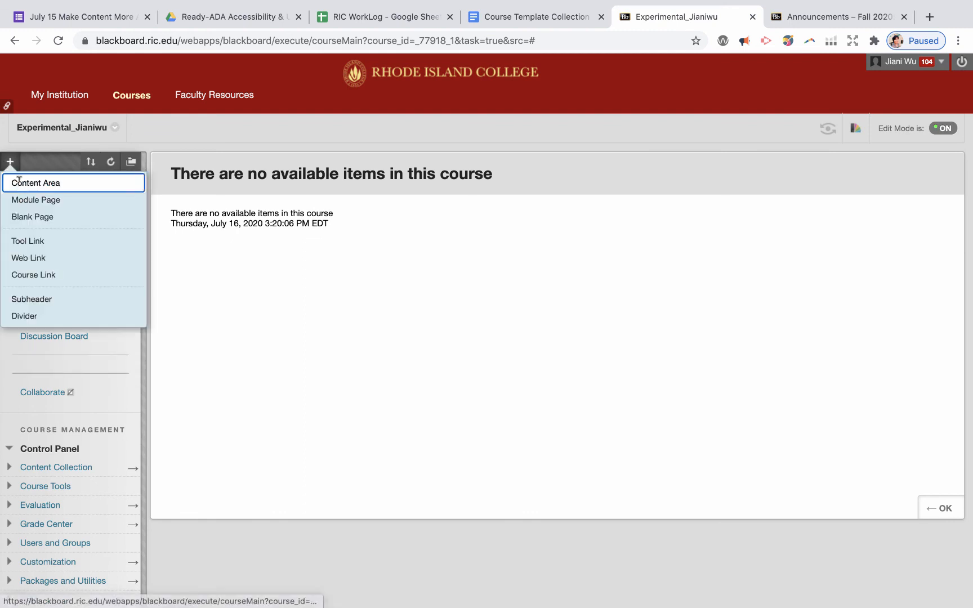
click(18, 182)
text(Su)
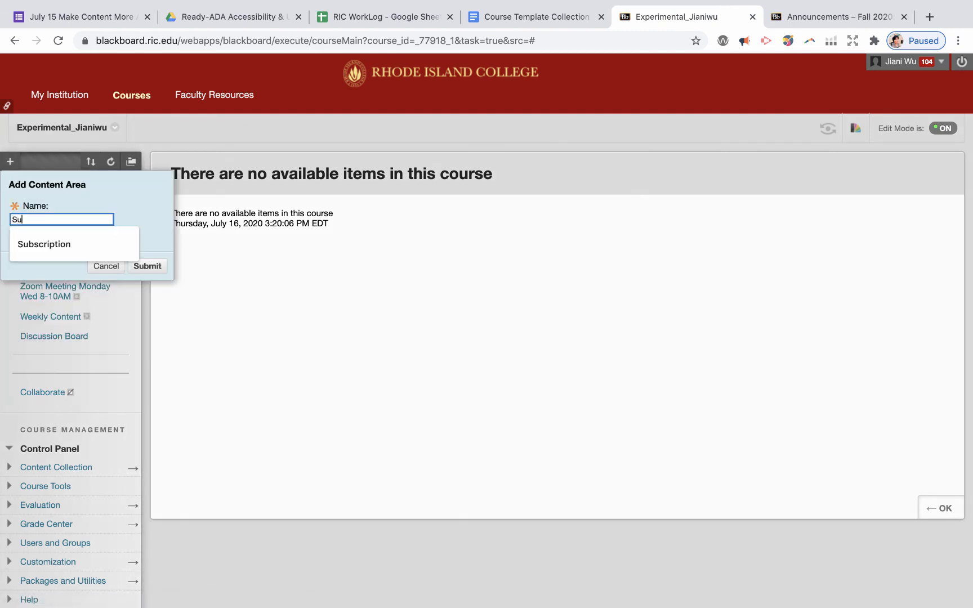
text(bmi)
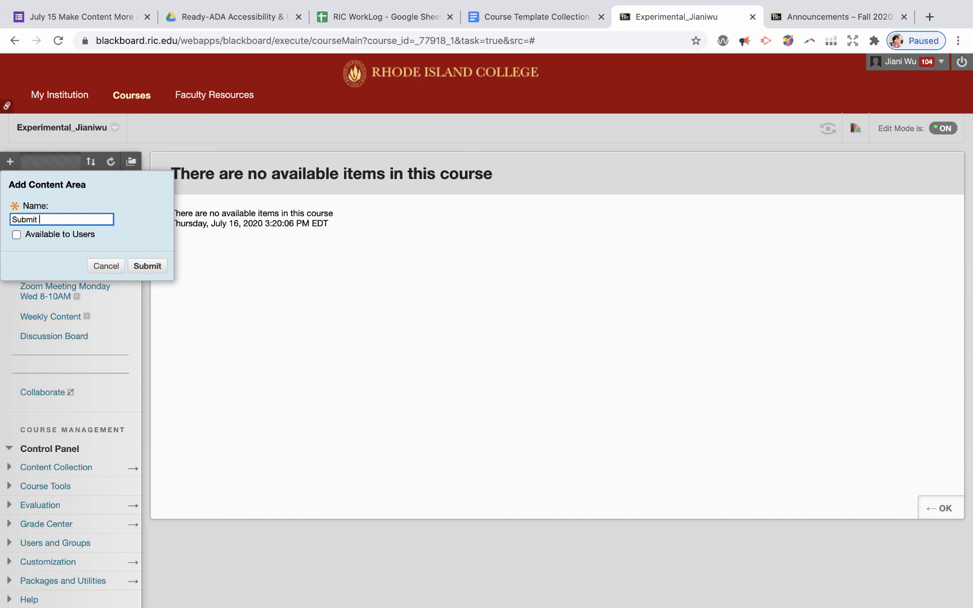
text(t)
key(BackSpace)
key(BackSpace)
key(BackSpace)
key(BackSpace)
key(BackSpace)
key(BackSpace)
text(Major Assignment)
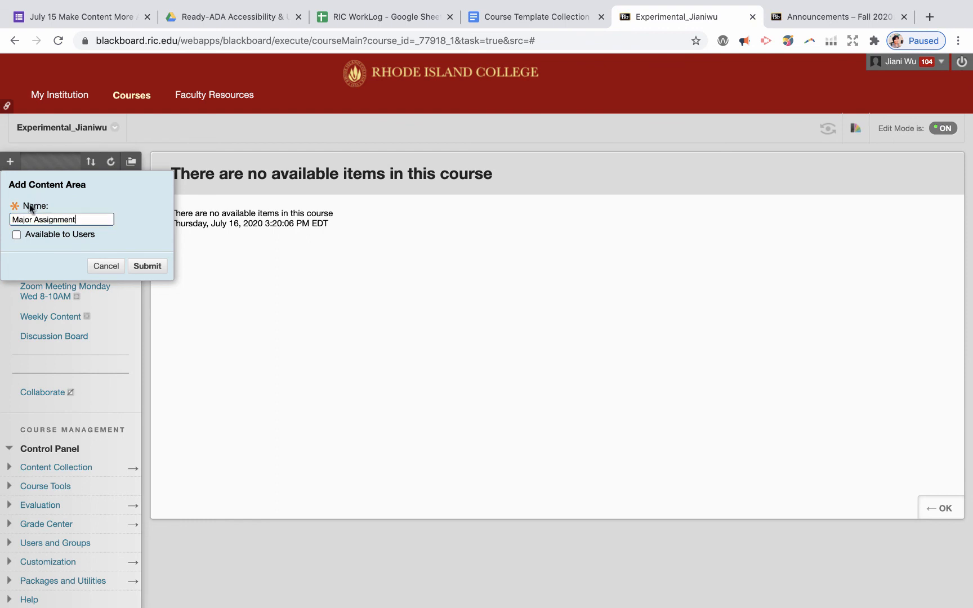
click(17, 235)
click(146, 266)
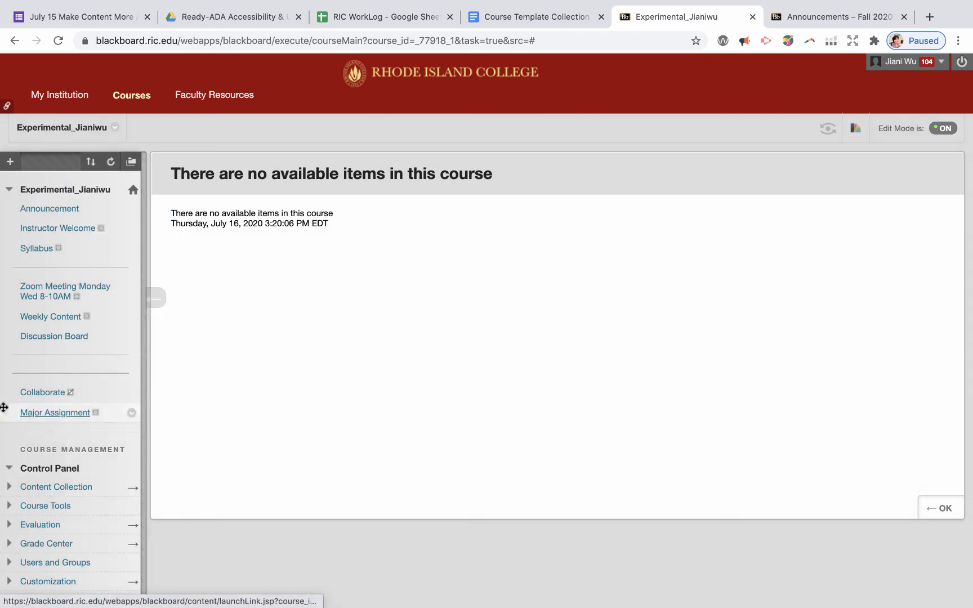
drag(8, 413, 9, 369)
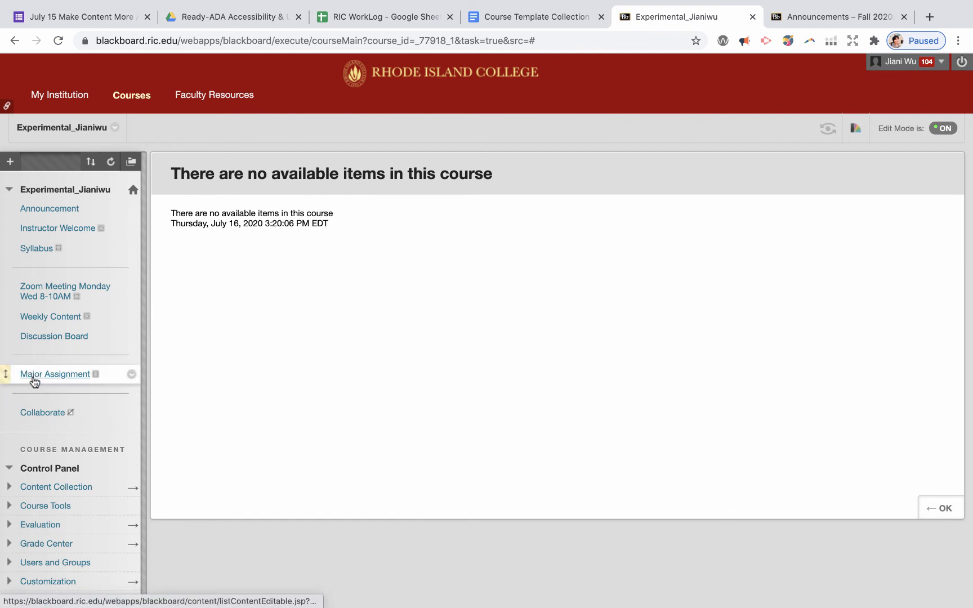
- Add a fourth divider to the course menu and move the Collaborate link below it
click(9, 162)
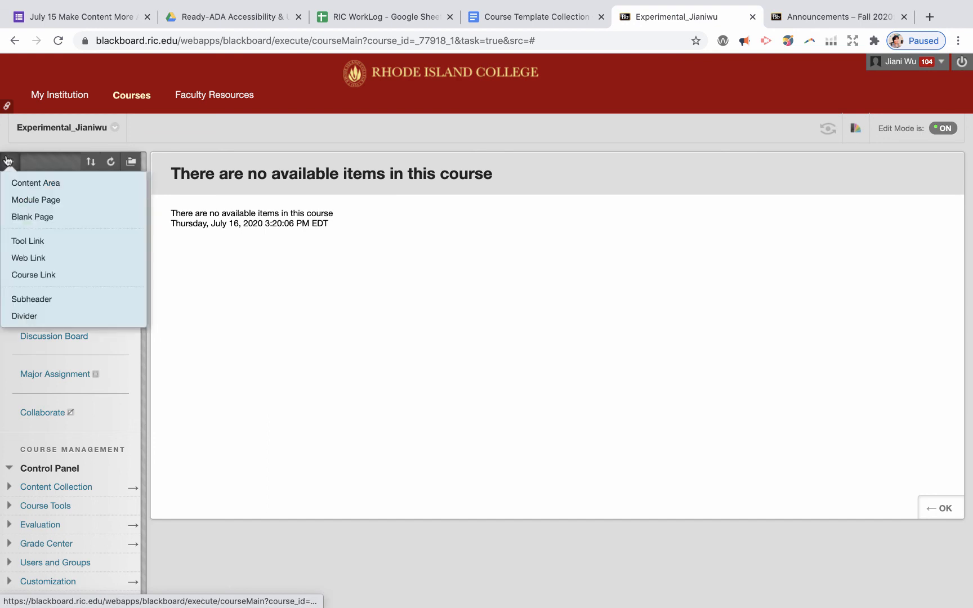
click(23, 316)
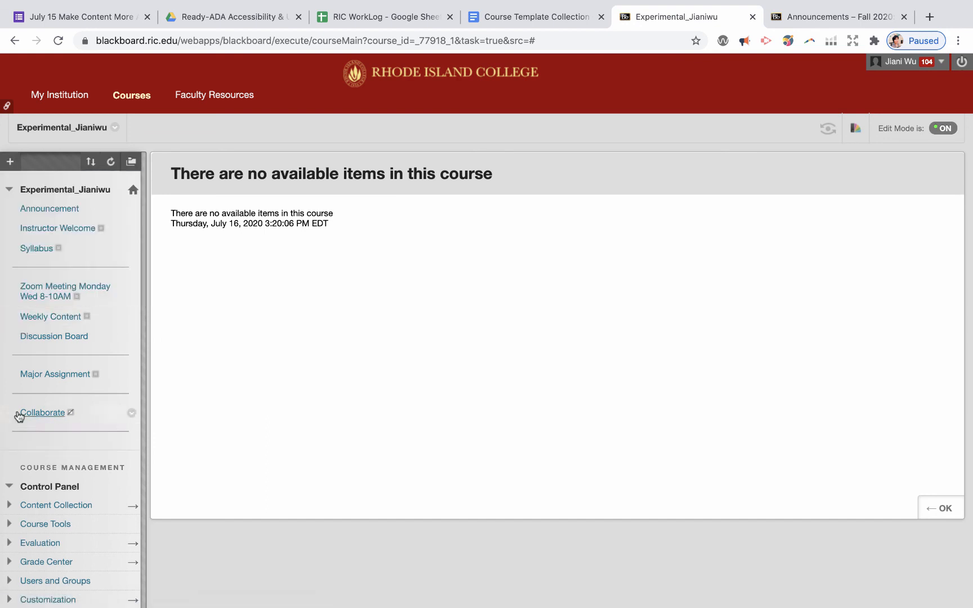
drag(5, 415, 8, 442)
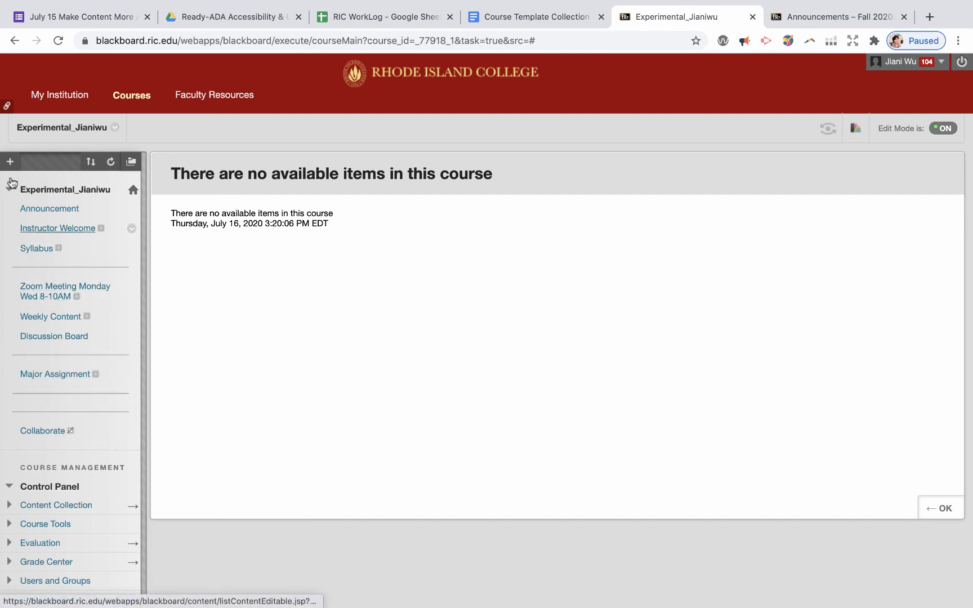
- Add a content area named "Student Resources", available to users, and place it between the third and fourth dividers
click(10, 161)
click(22, 181)
text(St)
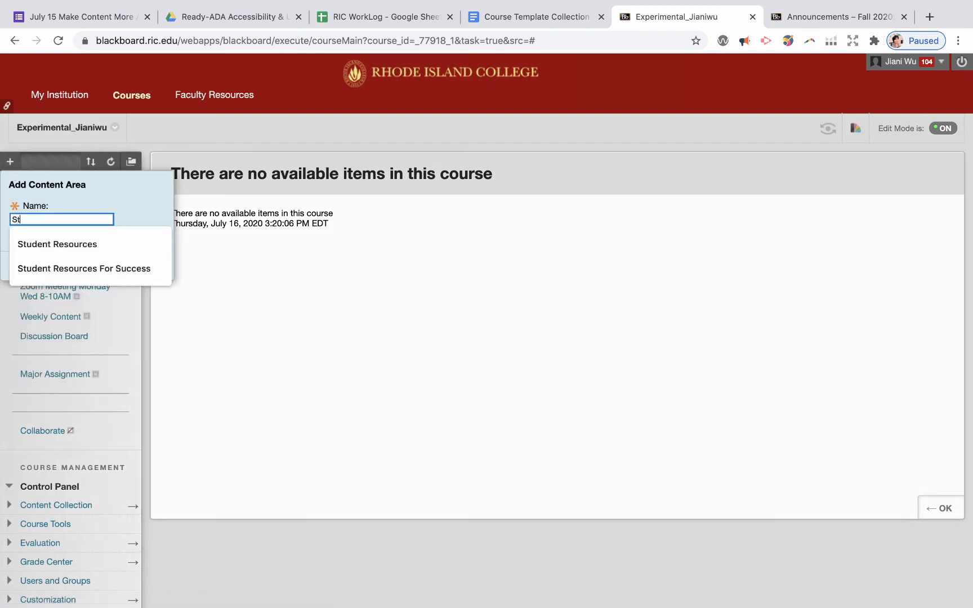
text(udent Resources)
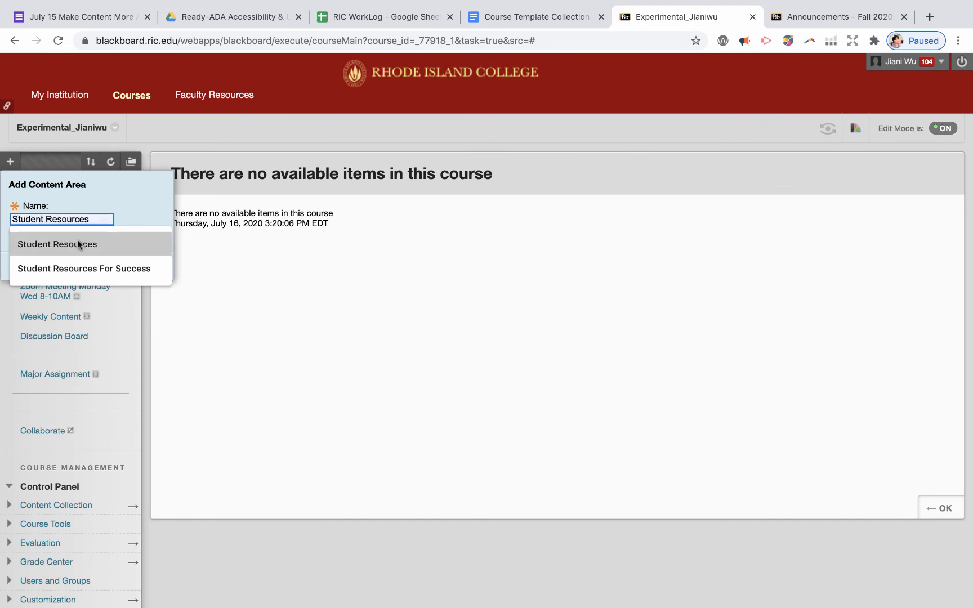
click(77, 242)
click(25, 237)
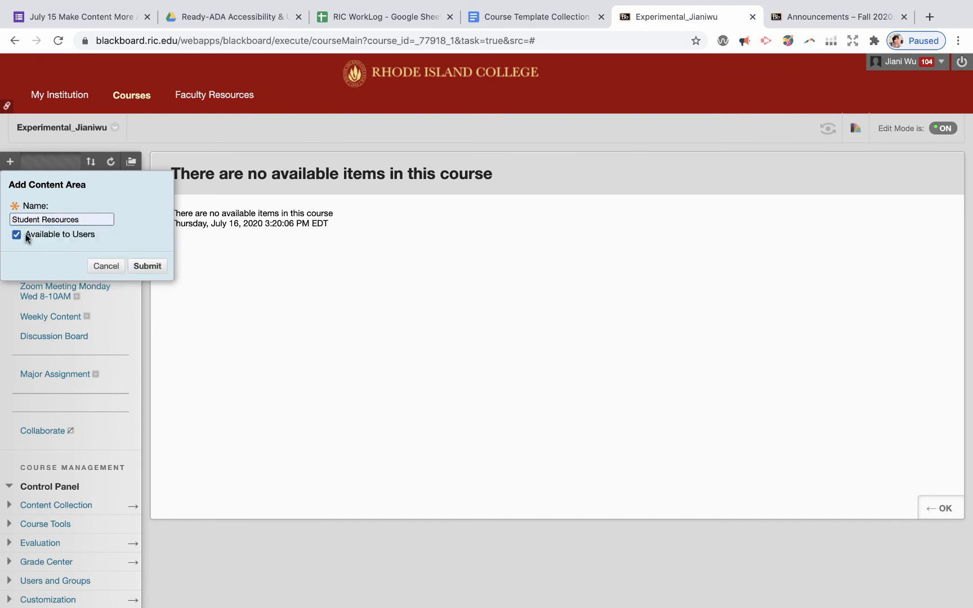
click(146, 266)
drag(8, 450, 8, 411)
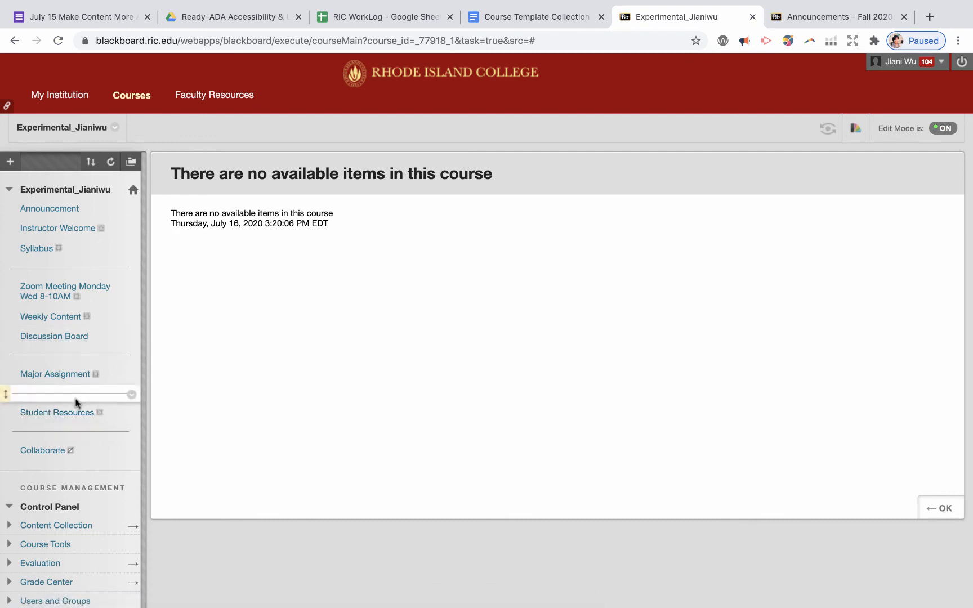
- Add an Email tool link named "Contact Others", available to users, and place it directly below Student Resources in the course menu
click(10, 161)
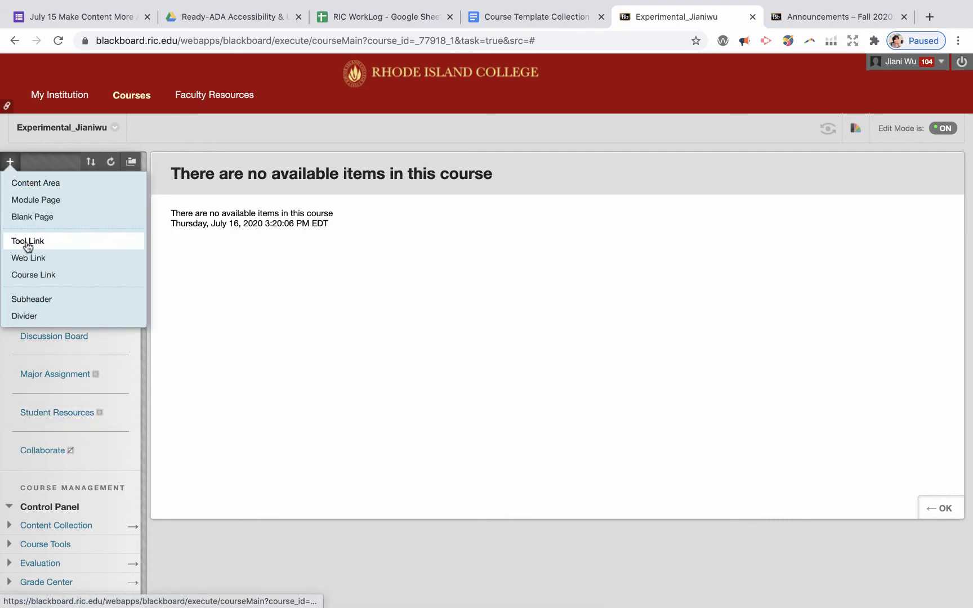
click(27, 241)
click(34, 246)
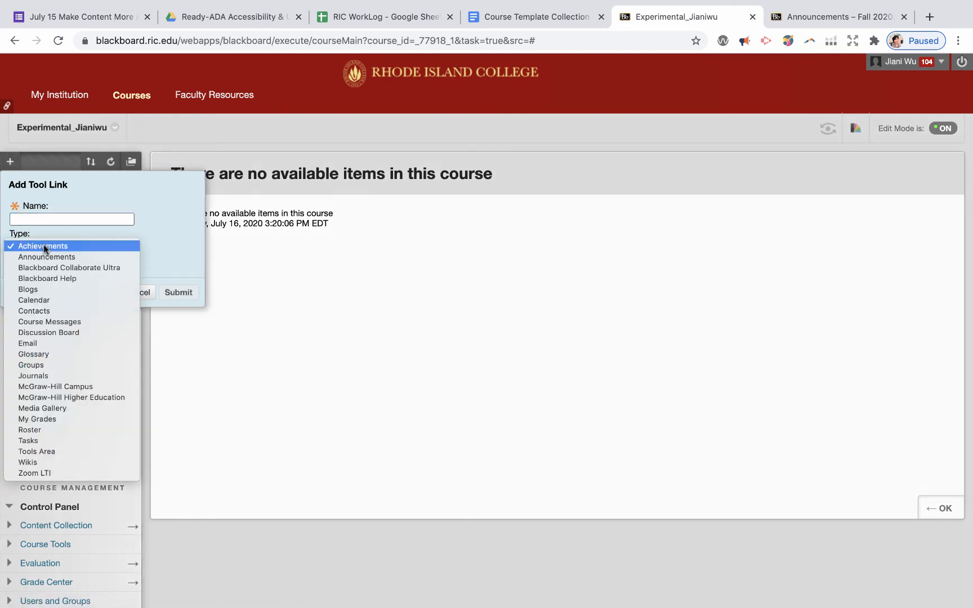
click(44, 344)
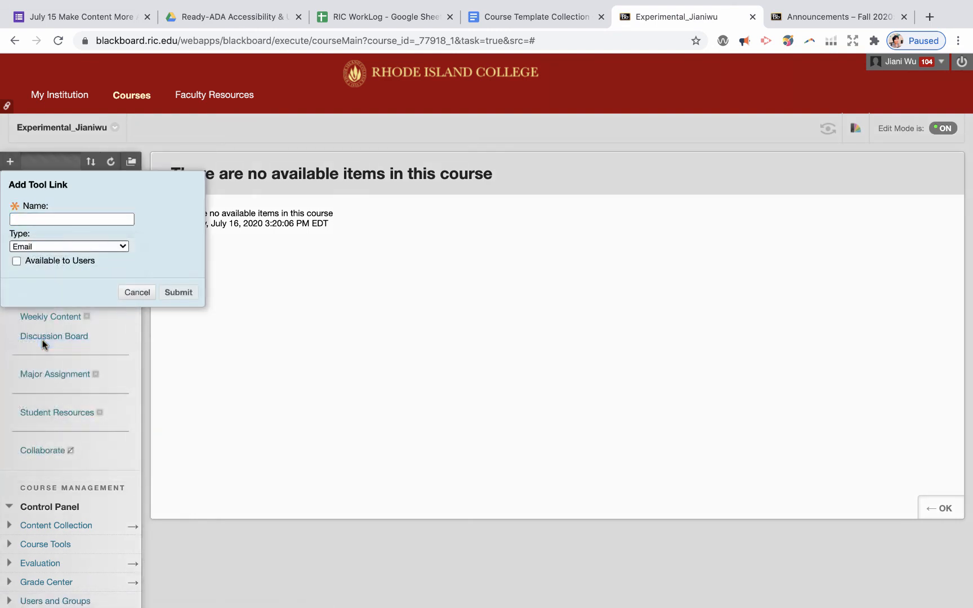
click(32, 218)
key(BackSpace)
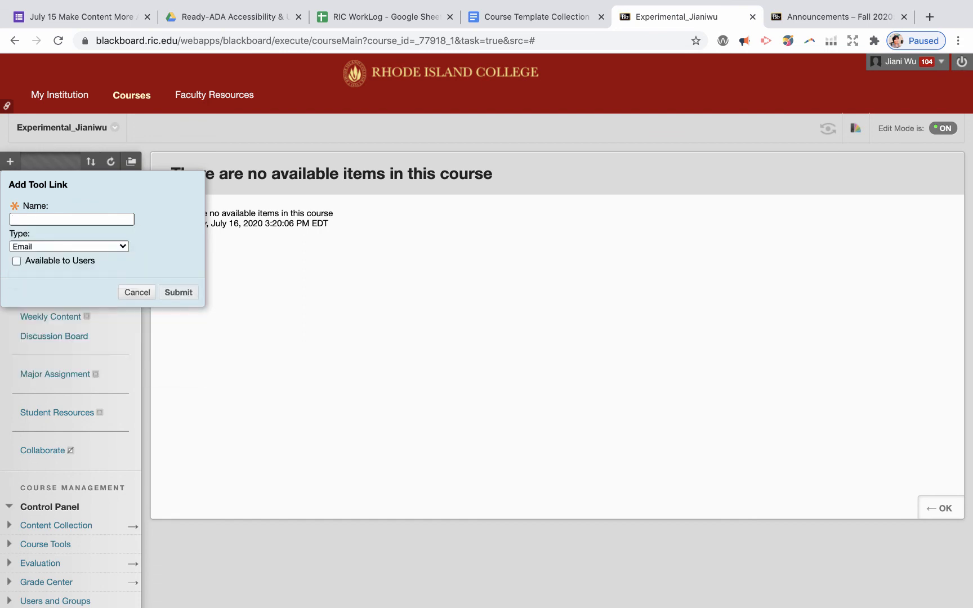
text(Contact Others)
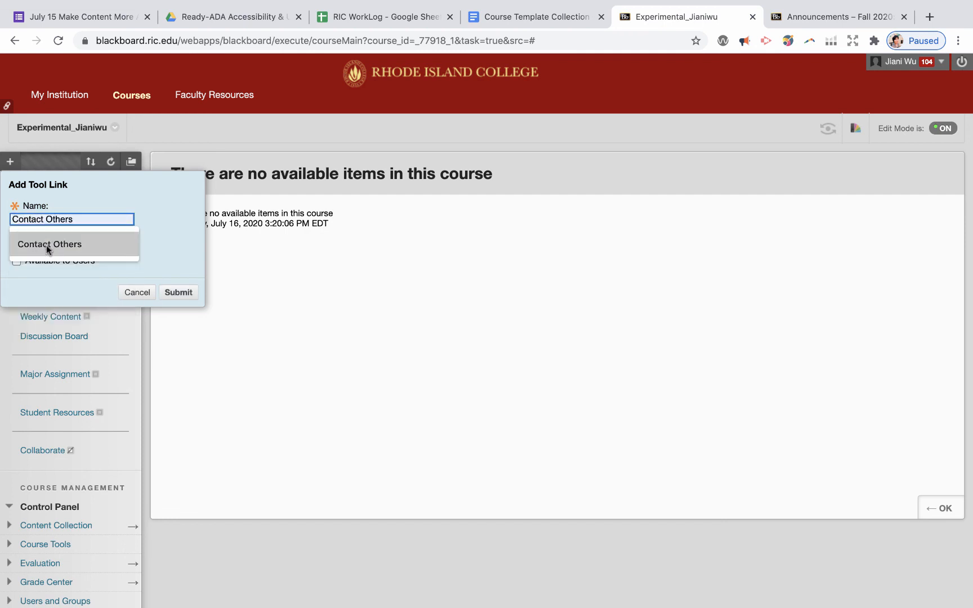
click(46, 245)
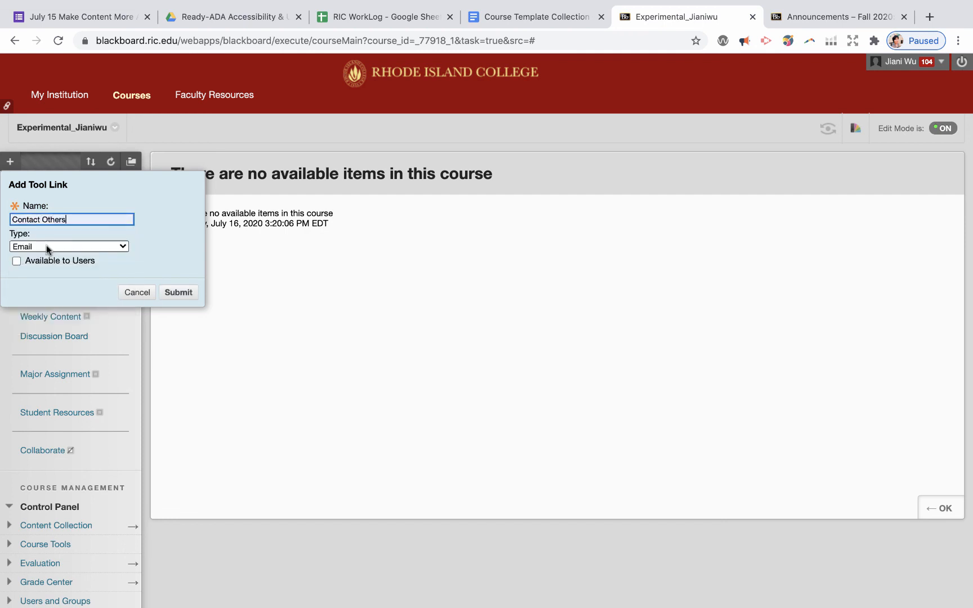
click(17, 261)
click(173, 292)
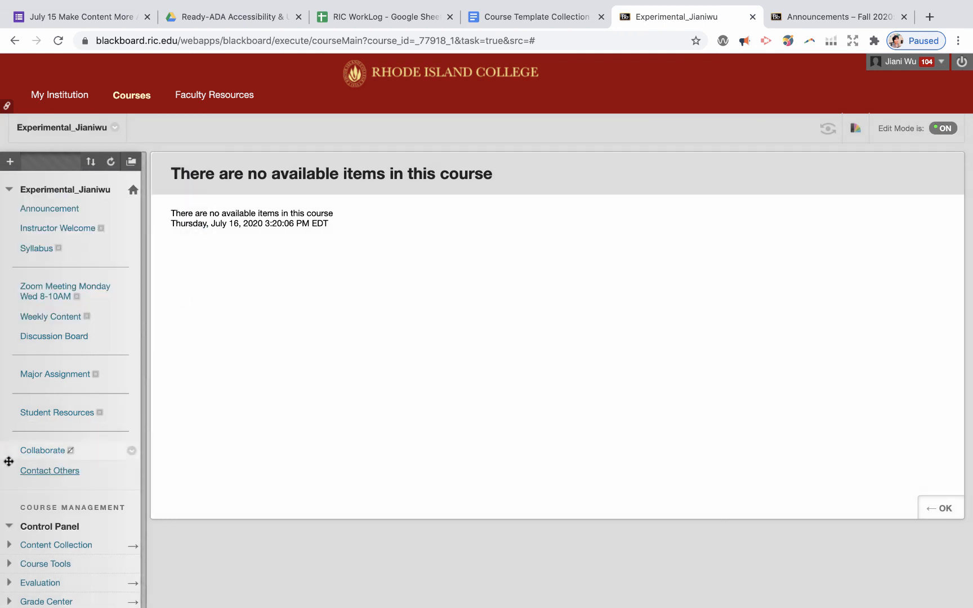
drag(5, 470, 7, 431)
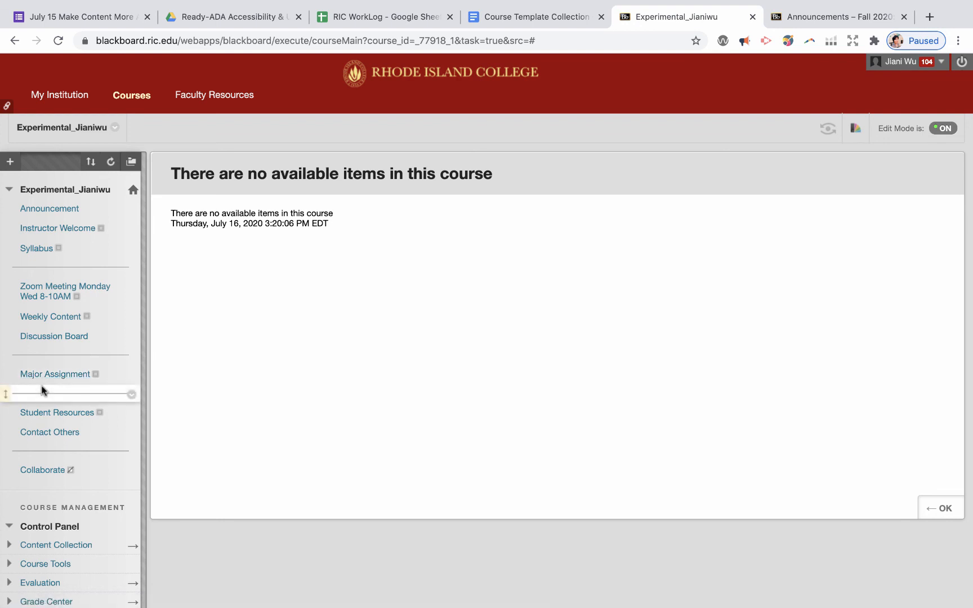
- Add a My Grades tool link named "My Grades", available to users, and place it directly below Major Assignment in the course menu
click(10, 161)
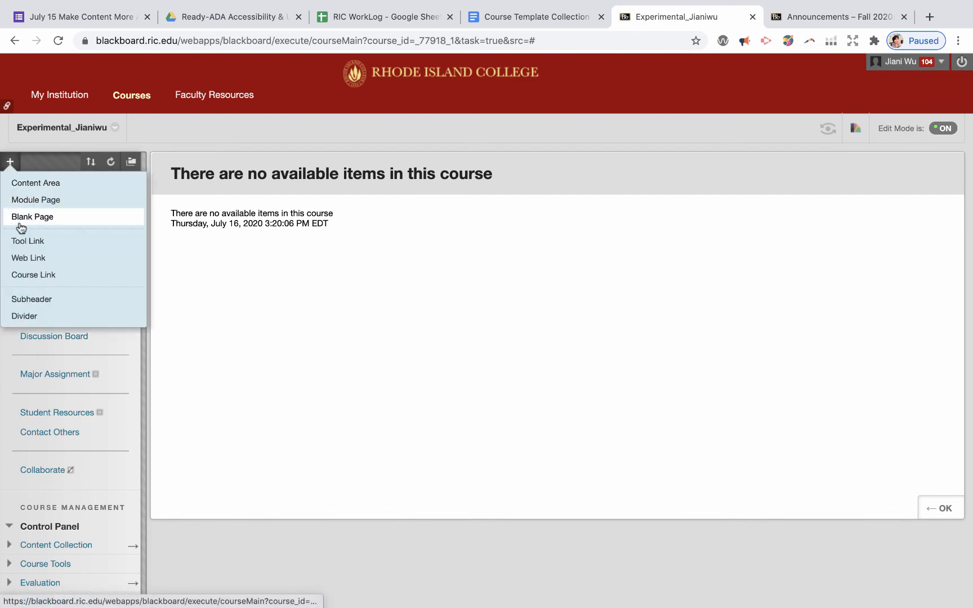
click(25, 242)
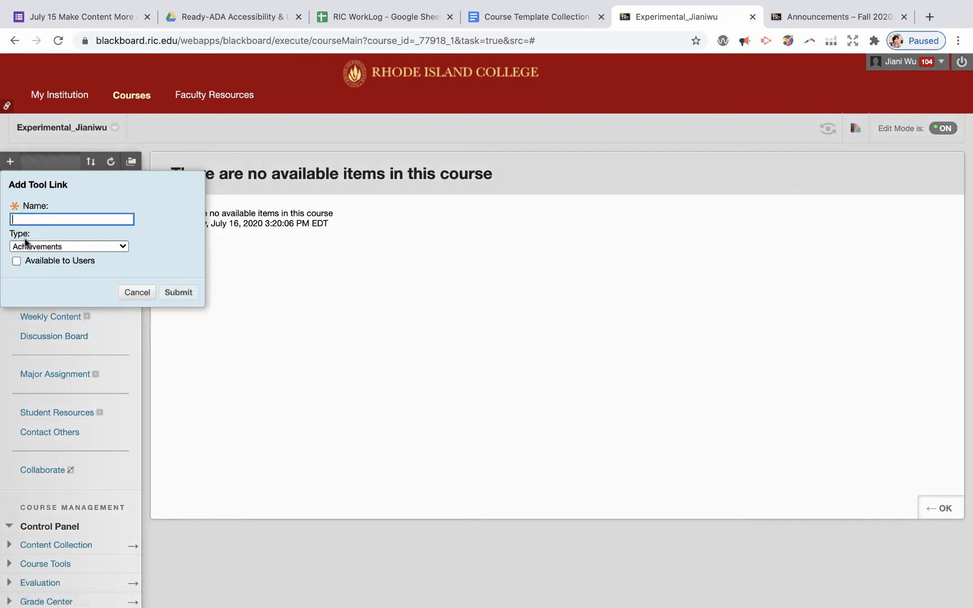
click(26, 246)
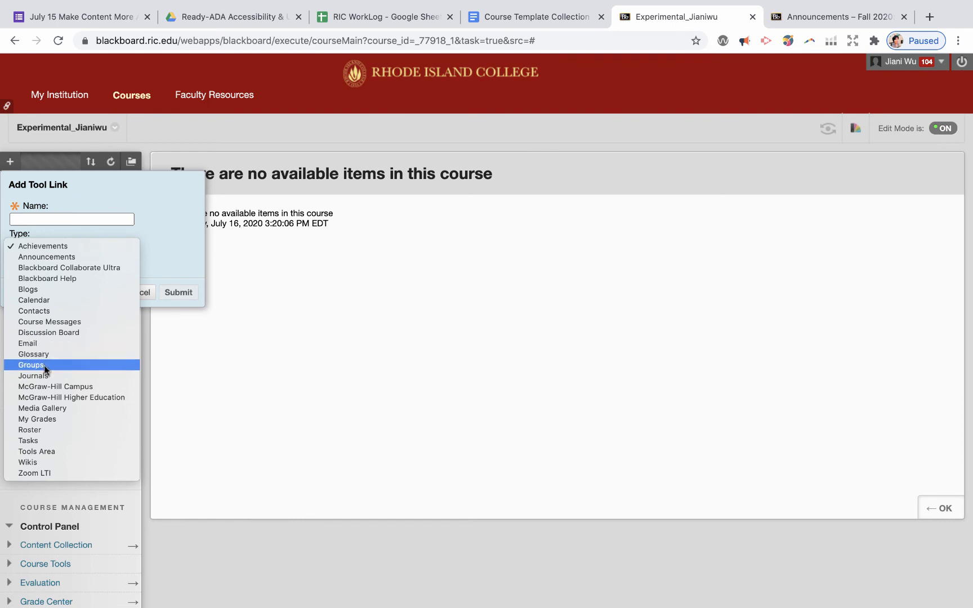
click(48, 419)
click(64, 219)
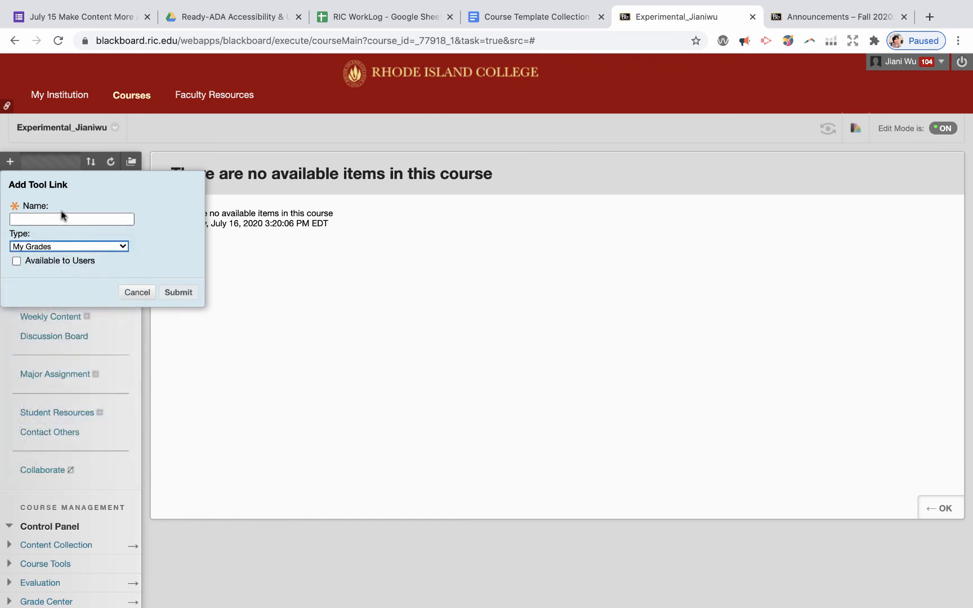
text(My Grades)
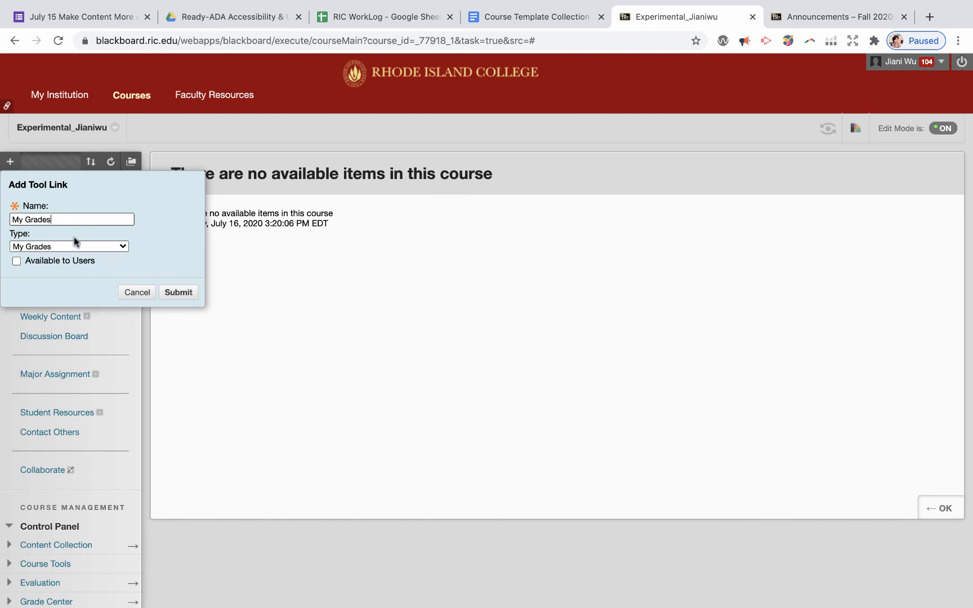
click(16, 262)
click(177, 292)
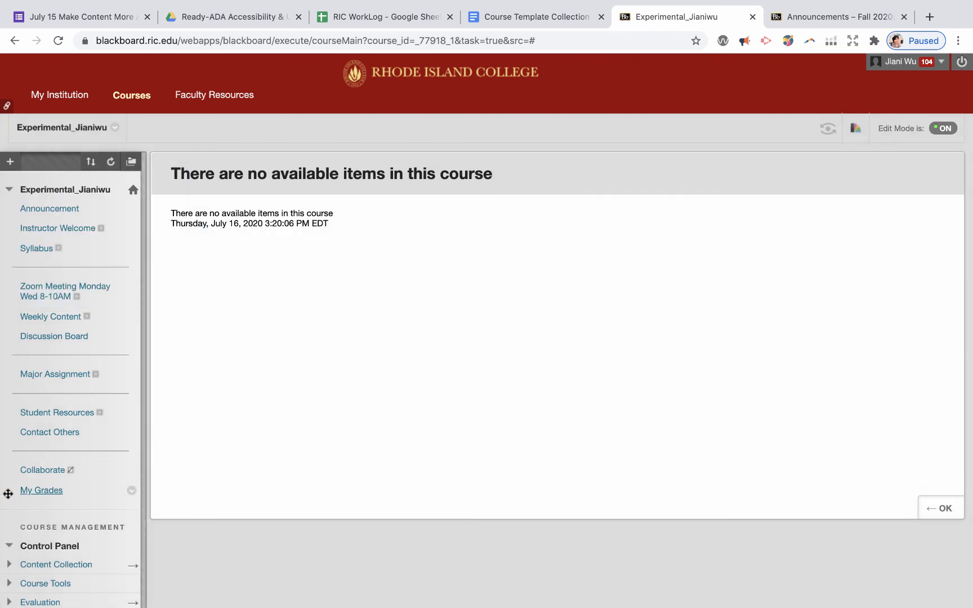
drag(3, 490, 4, 395)
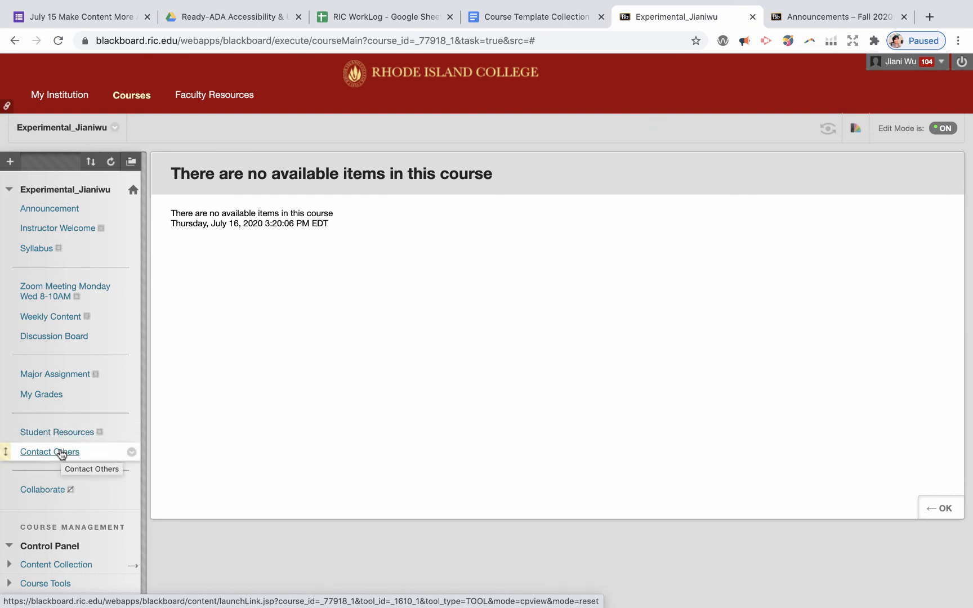
- Add a subheader named "Extra Resources" to the course menu and place it directly above Student Resources
click(8, 163)
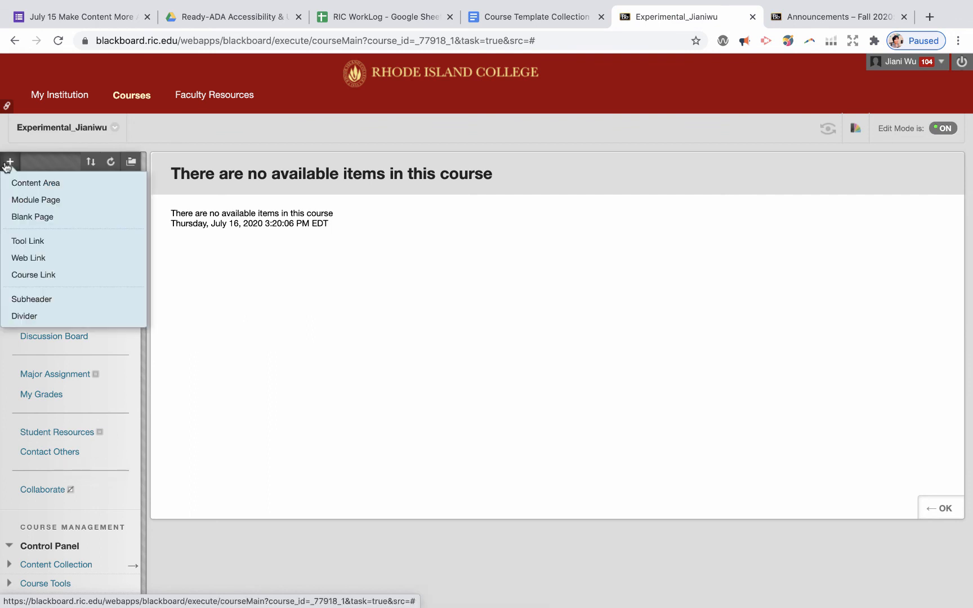
click(33, 298)
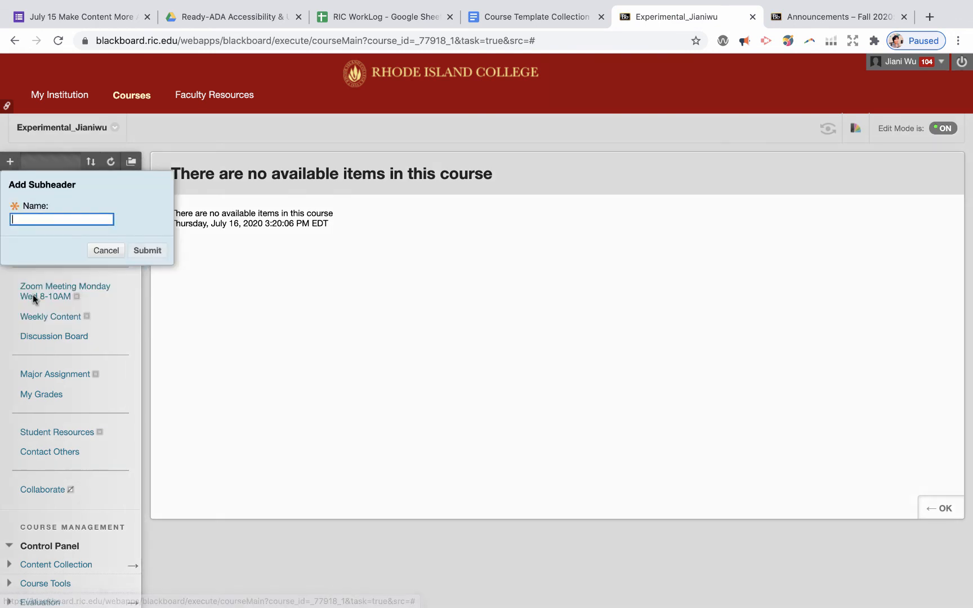
text(Extra Resources)
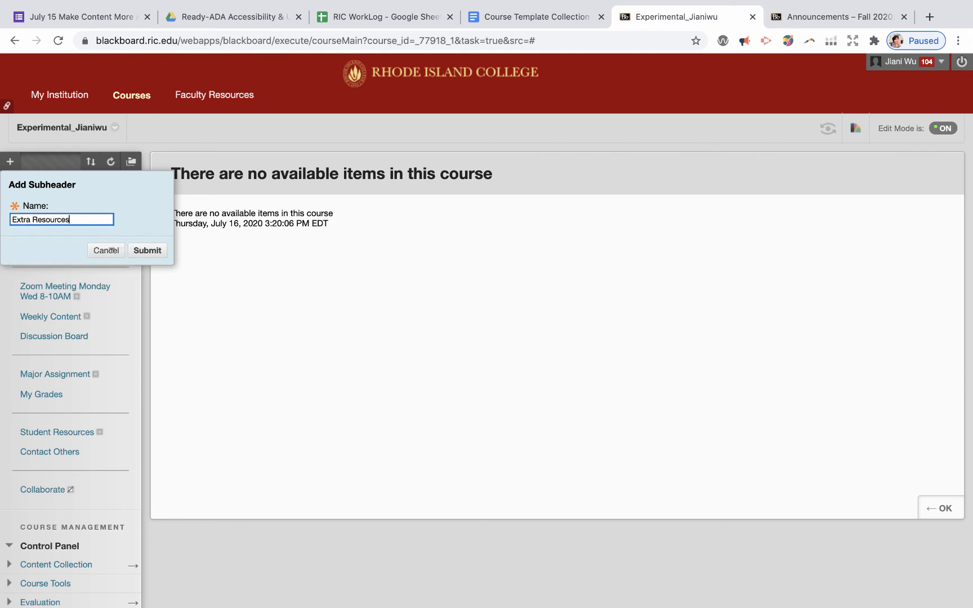
click(148, 250)
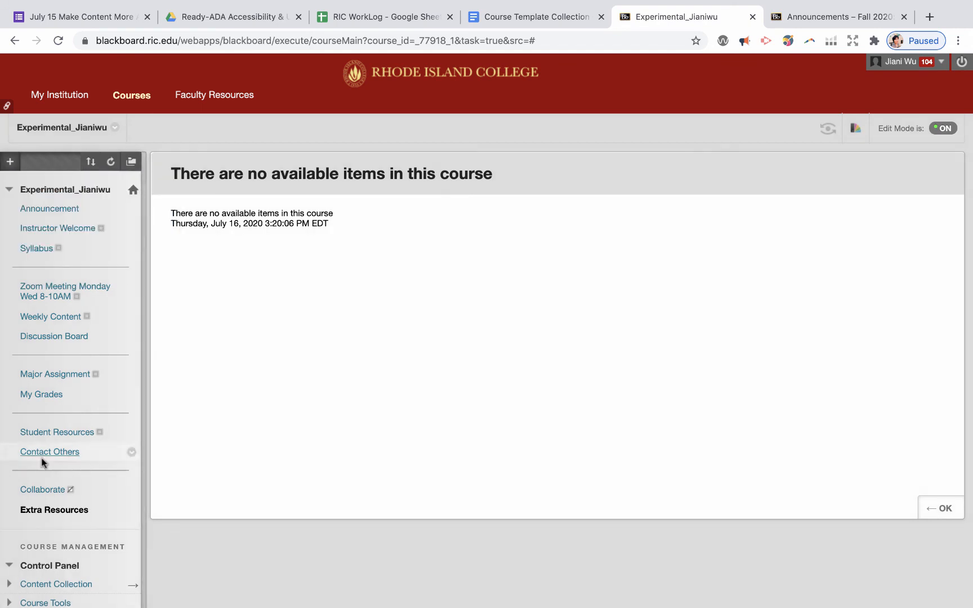
drag(5, 509, 5, 428)
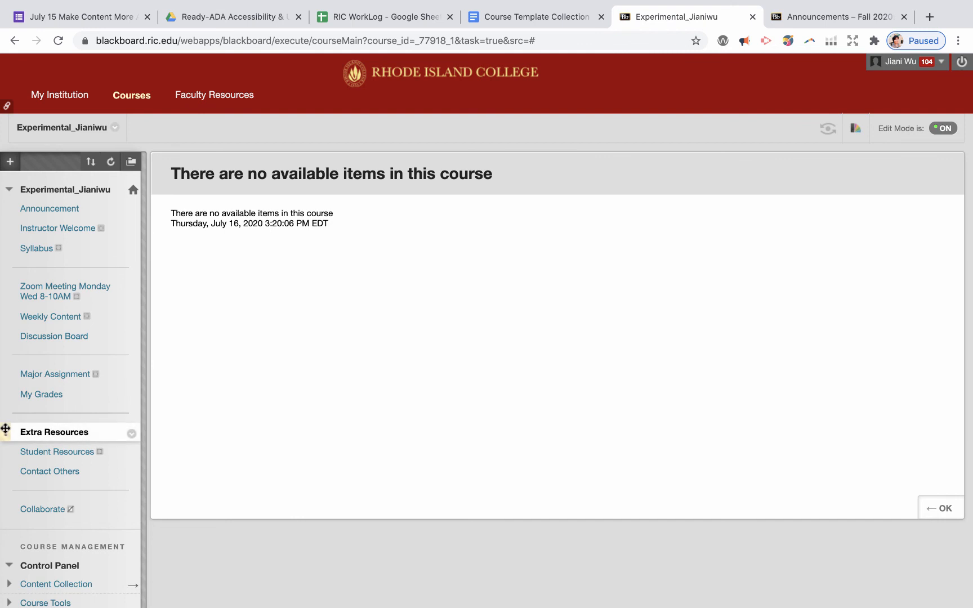
- Add a subheader named "Assignments & Grades" to the course menu and place it directly above Major Assignment
click(8, 162)
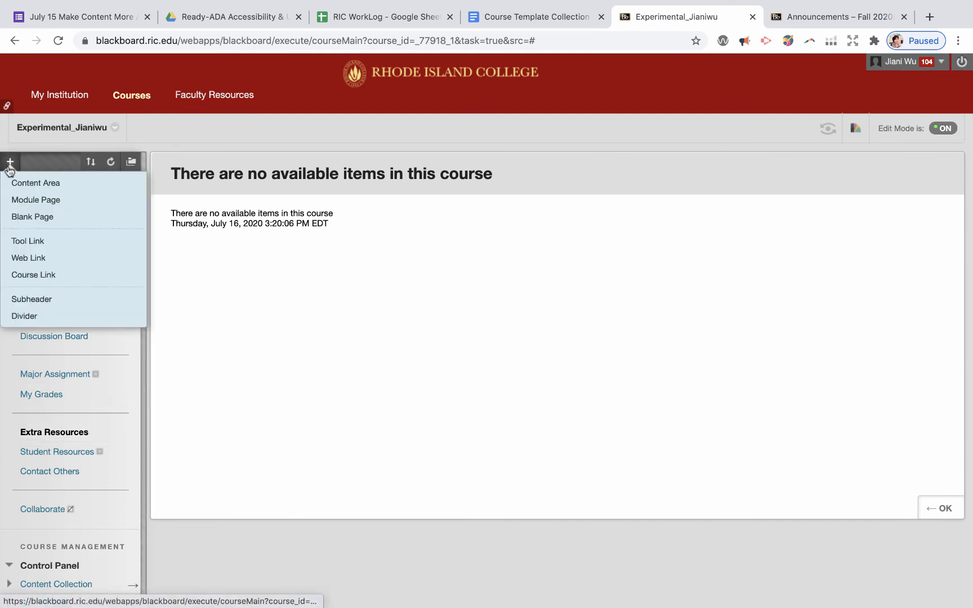
click(14, 299)
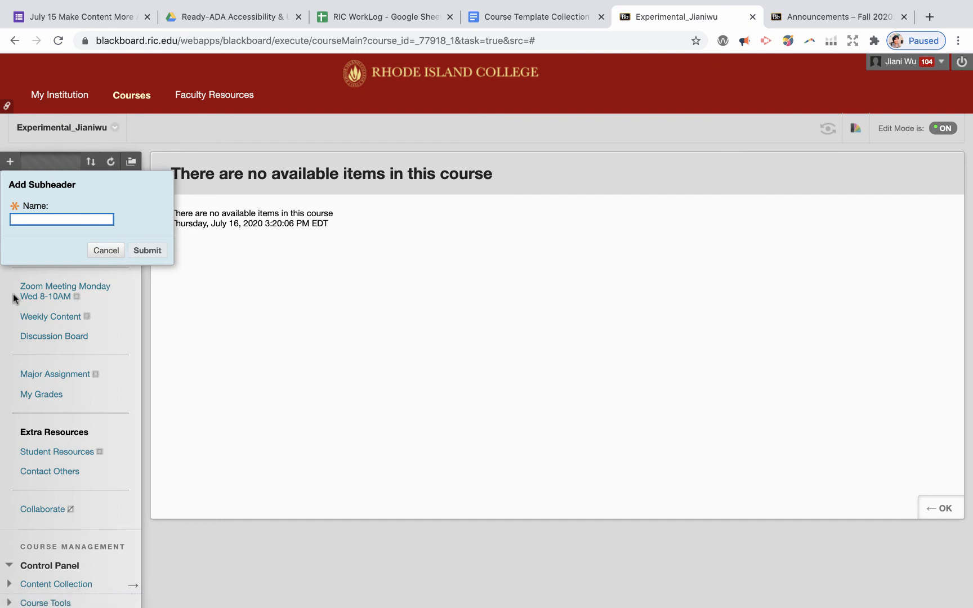
text(Assignments & Grad)
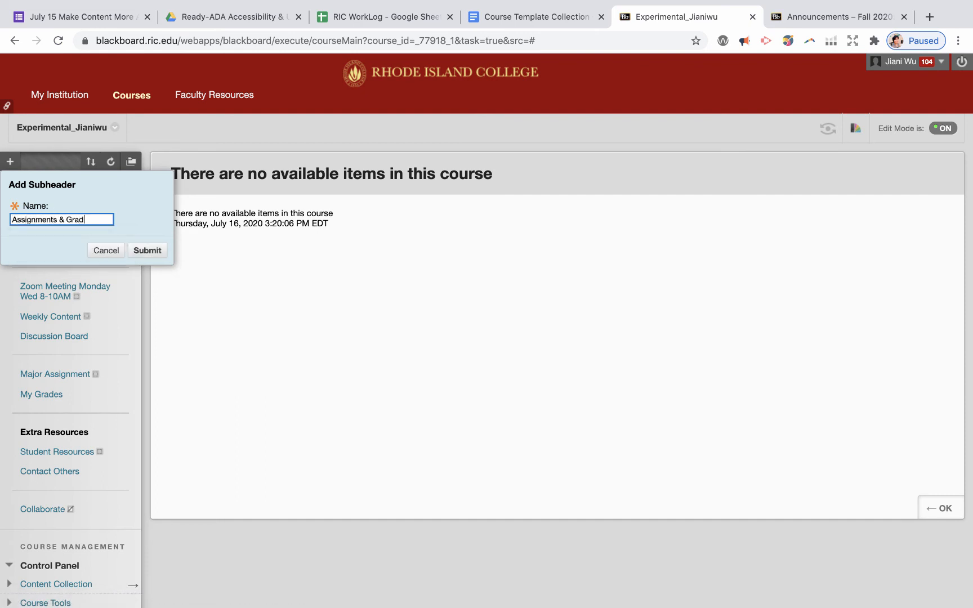
text(es)
click(146, 250)
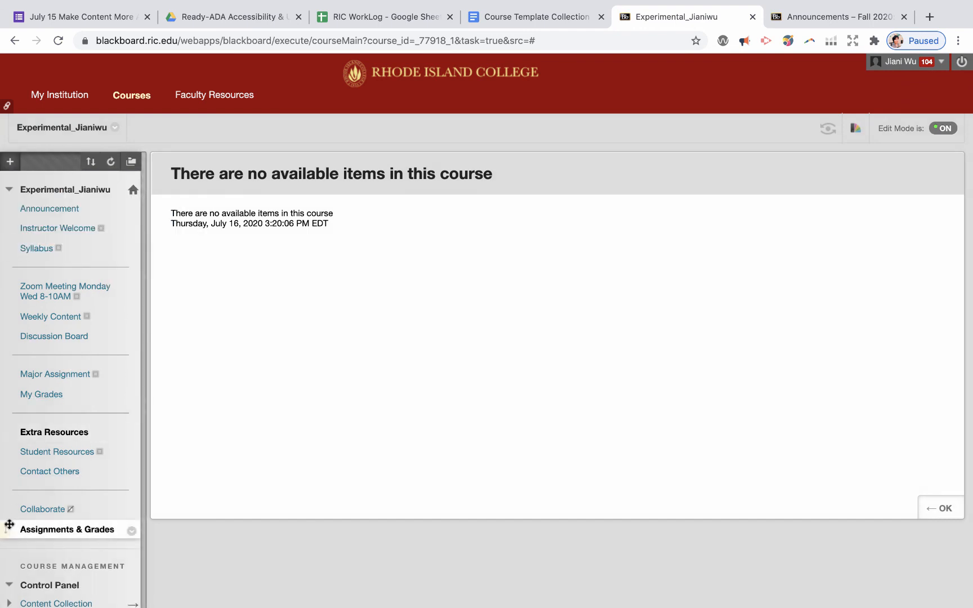
drag(9, 528, 8, 373)
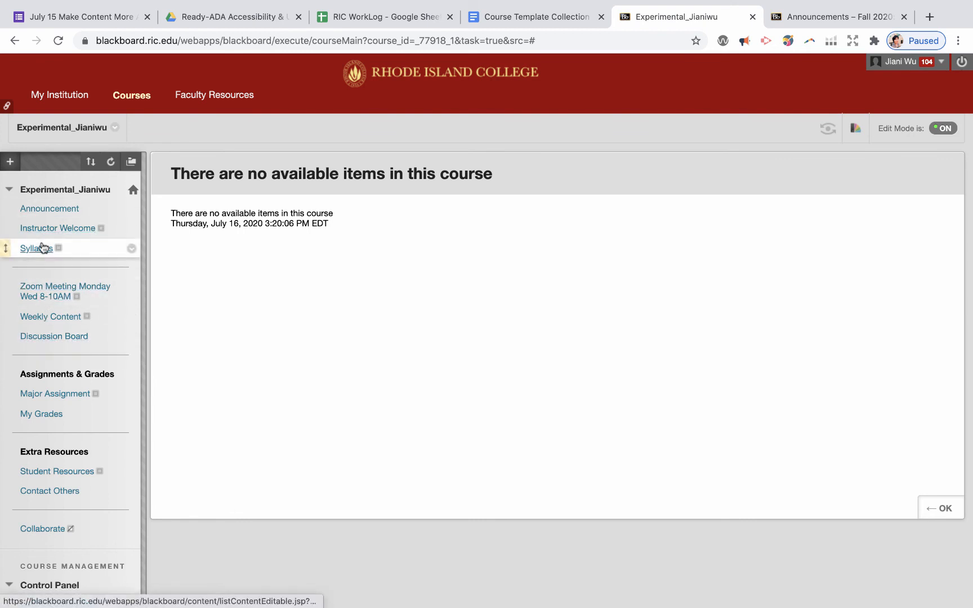
- Create a learning module named "Week 1 [topic/date]" in the Weekly Content area, keeping the default options
scroll(61, 329, down, 1)
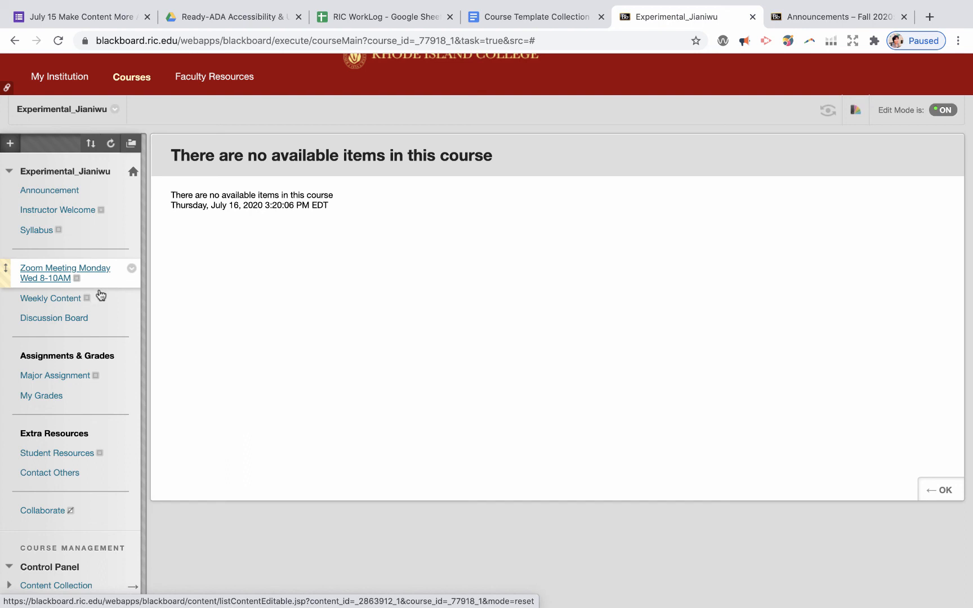
click(35, 301)
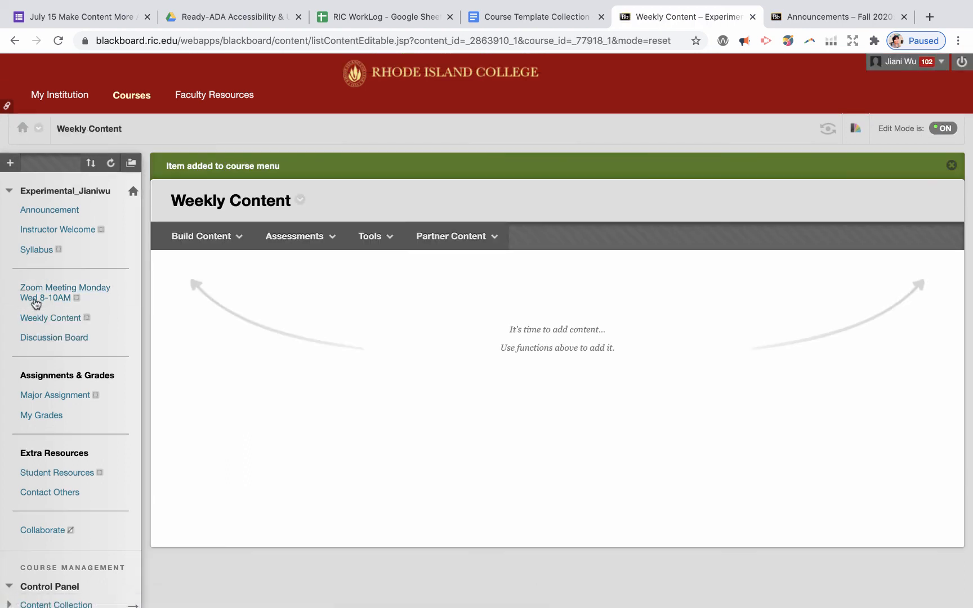
click(208, 239)
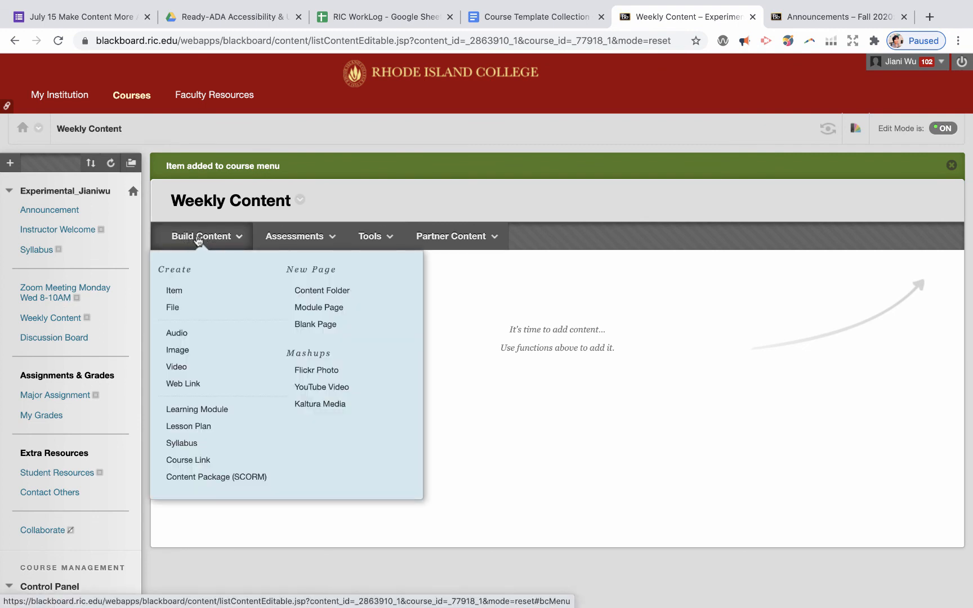
click(195, 410)
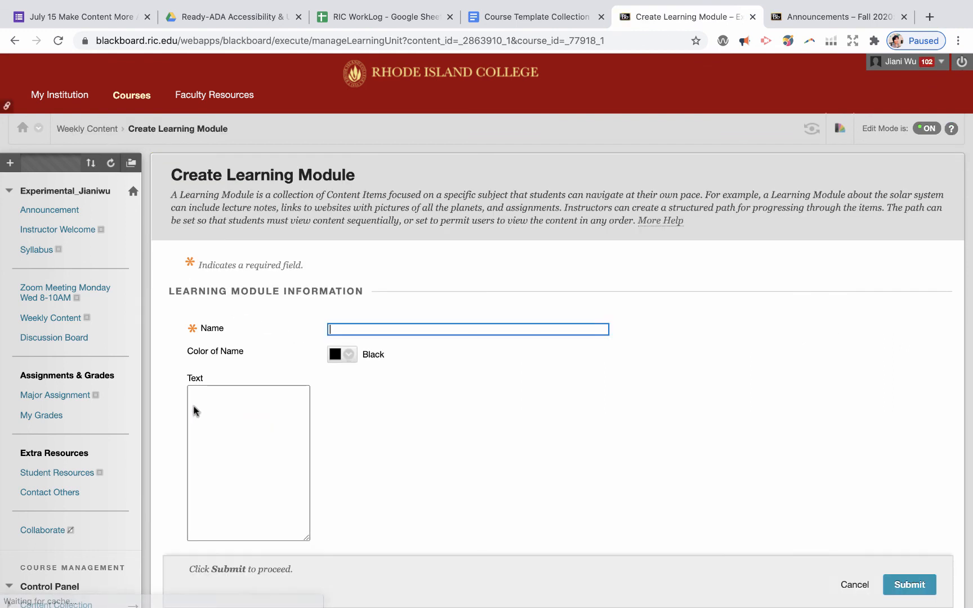
text(Week)
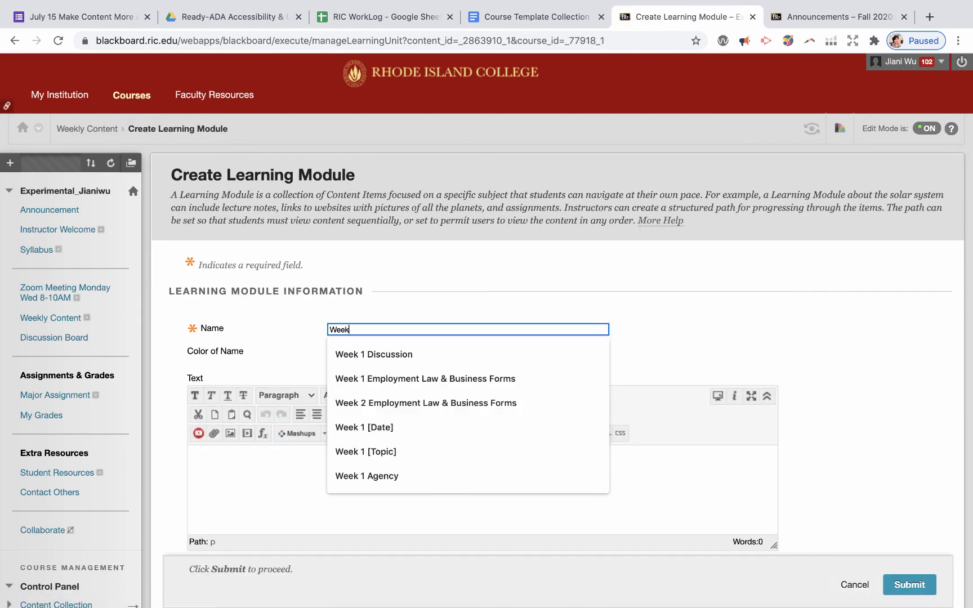
text( 1)
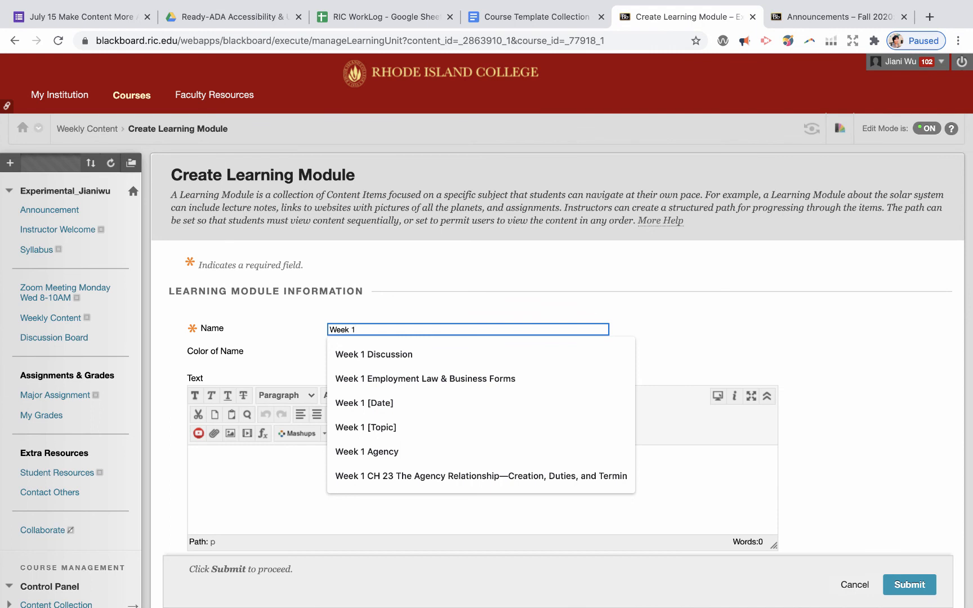
text( [topic/date)
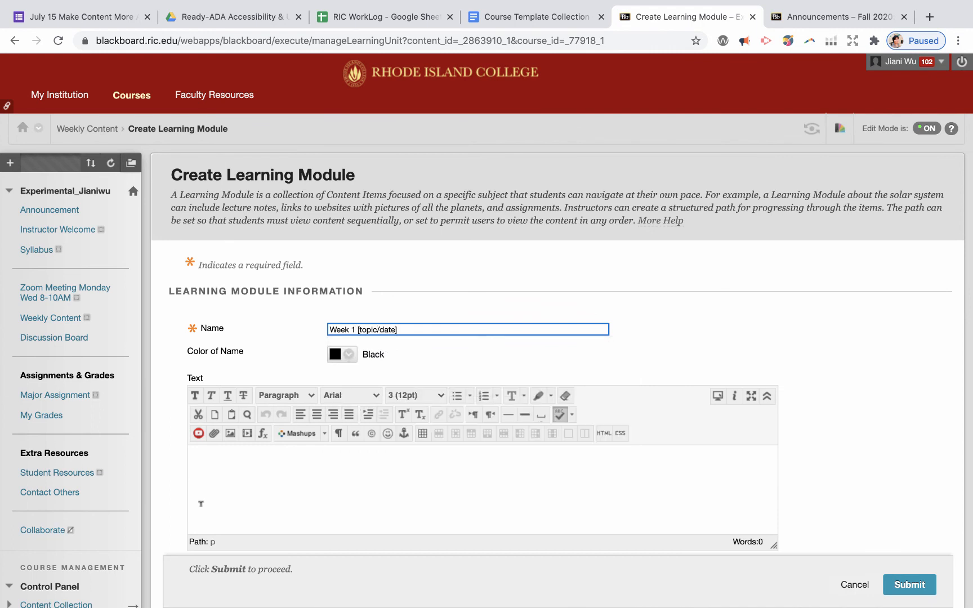
click(201, 503)
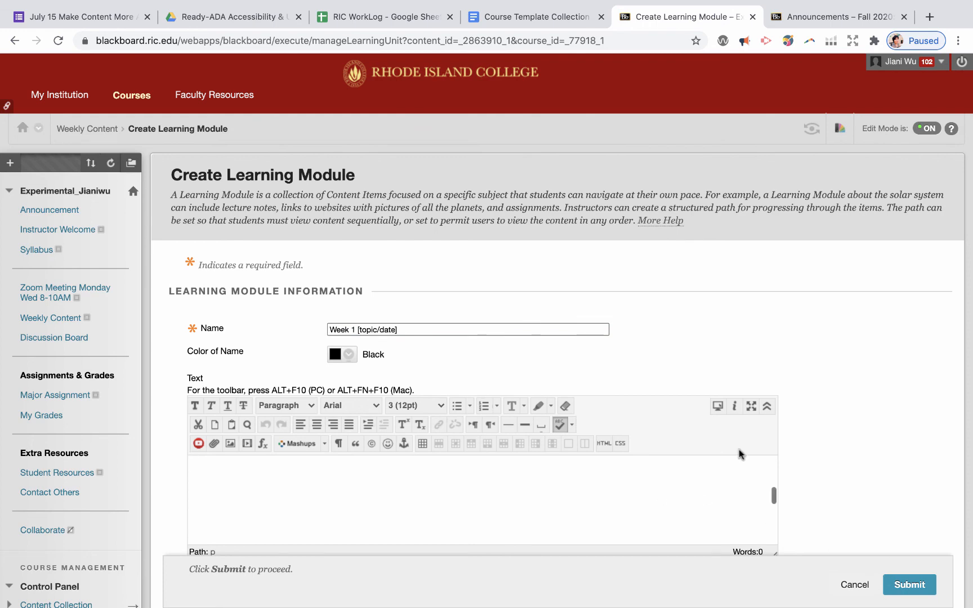
scroll(853, 398, down, 3)
scroll(861, 509, down, 3)
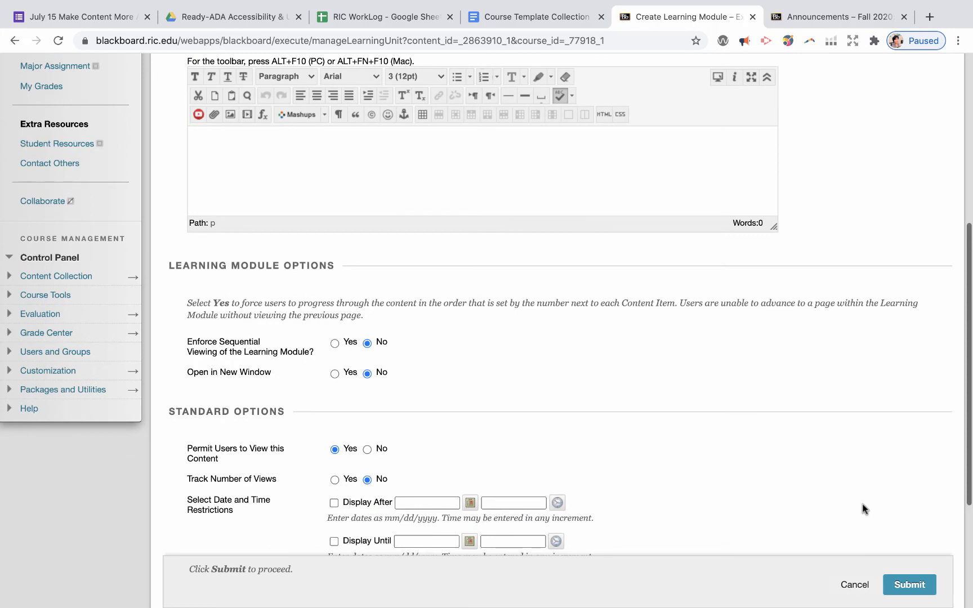
scroll(864, 509, down, 1)
click(904, 584)
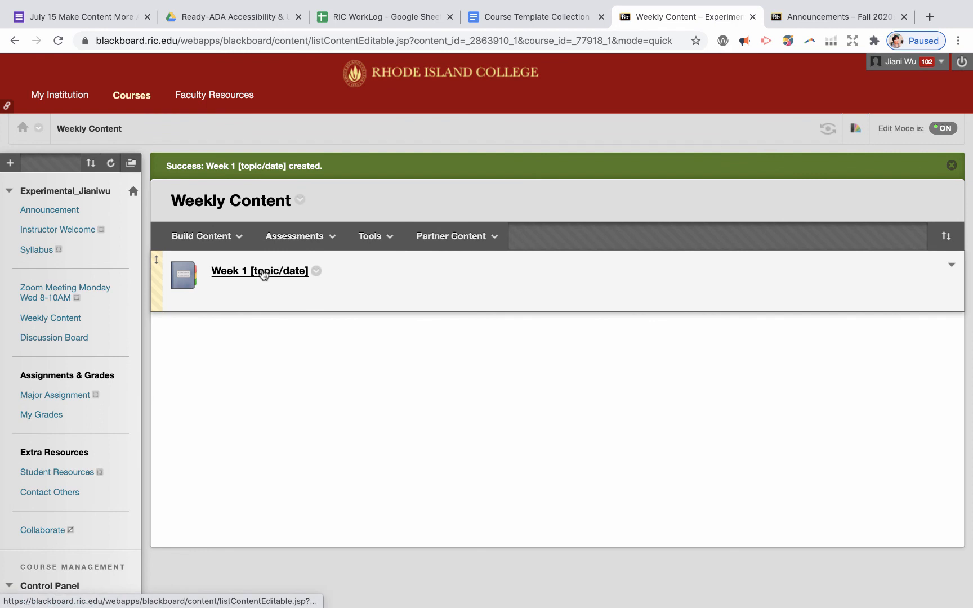
- Start a new content item inside the Week 1 [topic/date] learning module and name it "Learning Instructions"
click(264, 273)
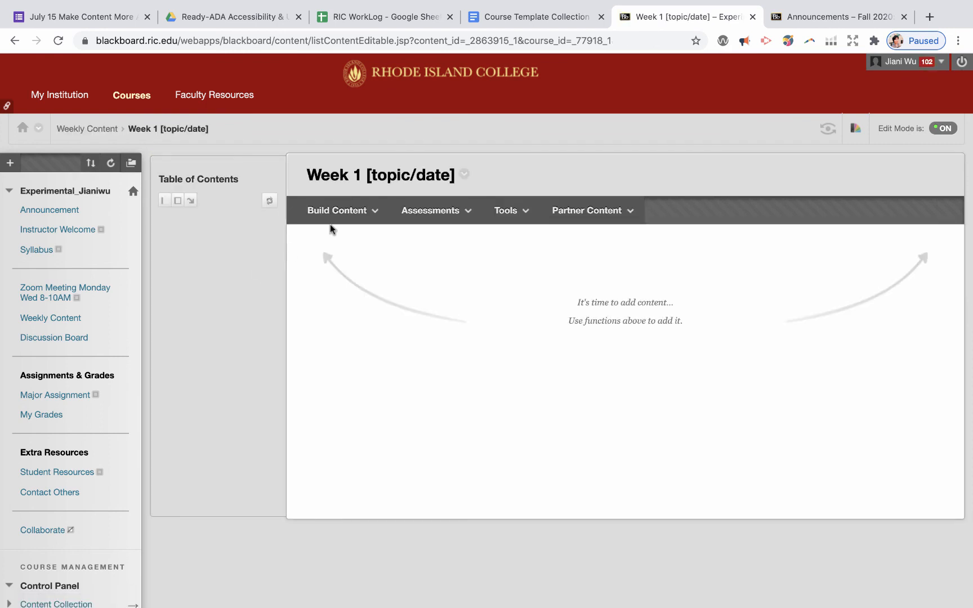
click(333, 213)
click(361, 217)
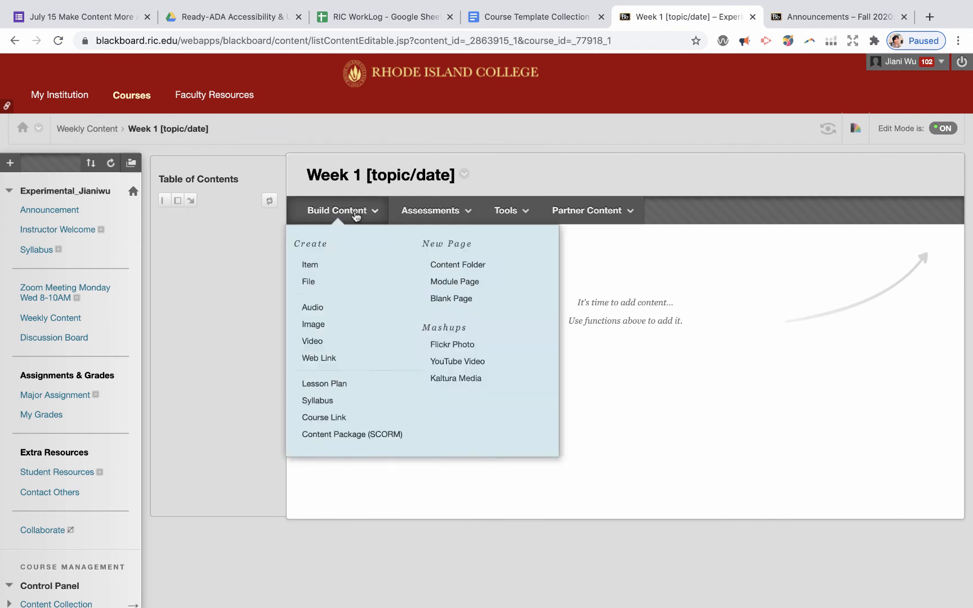
click(306, 263)
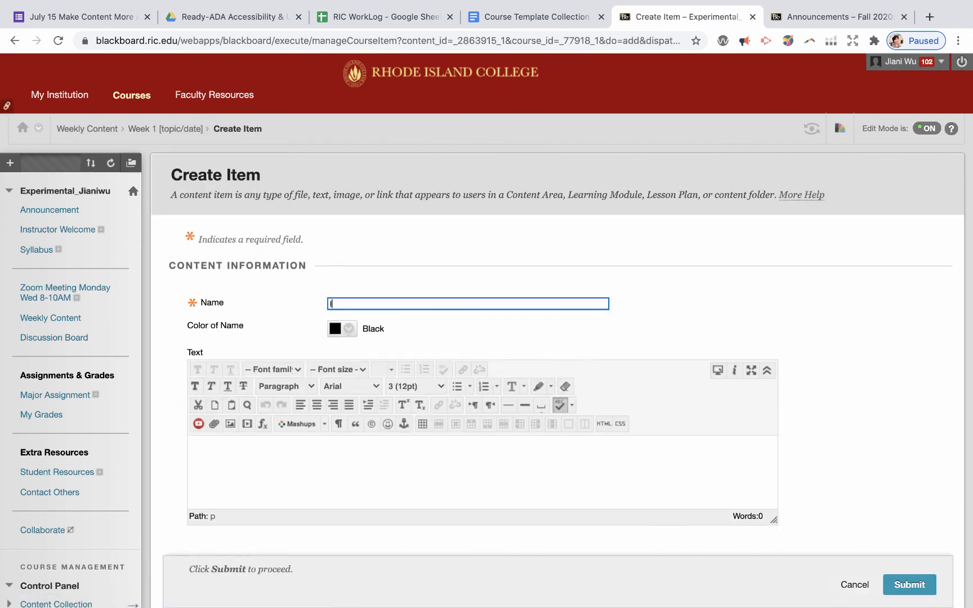
text(Tas)
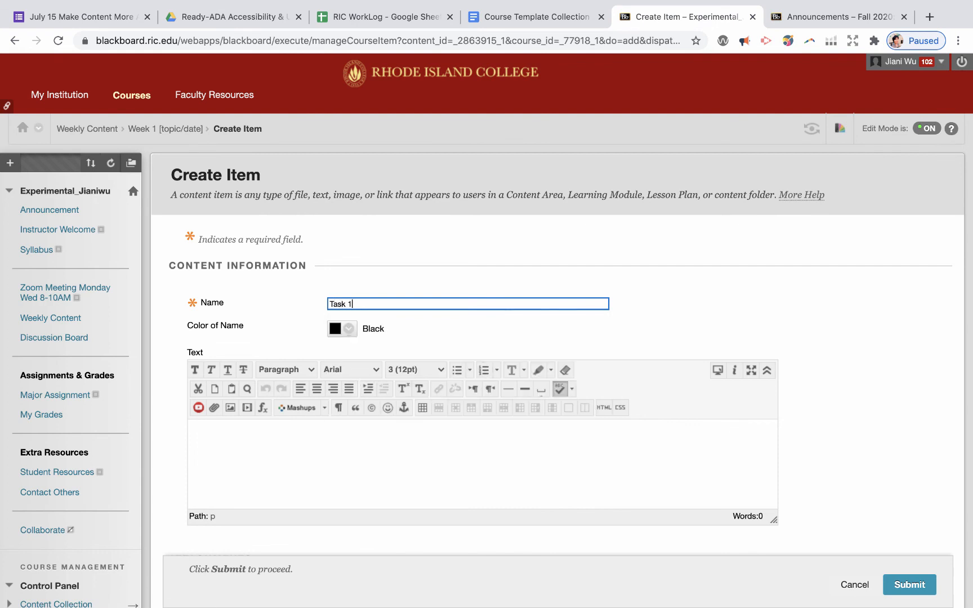
text(k 1)
double_click(377, 304)
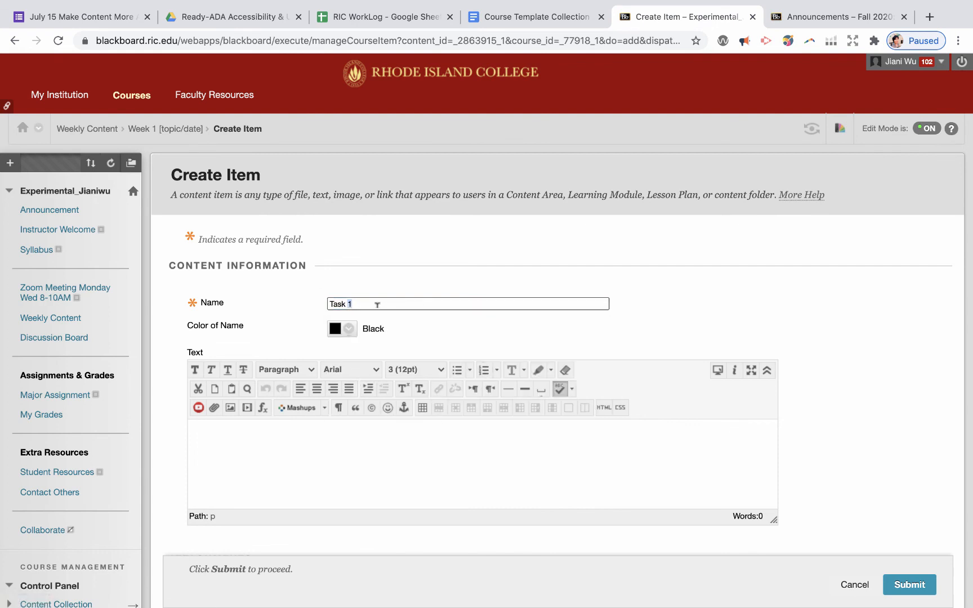
triple_click(377, 304)
text(Learnin)
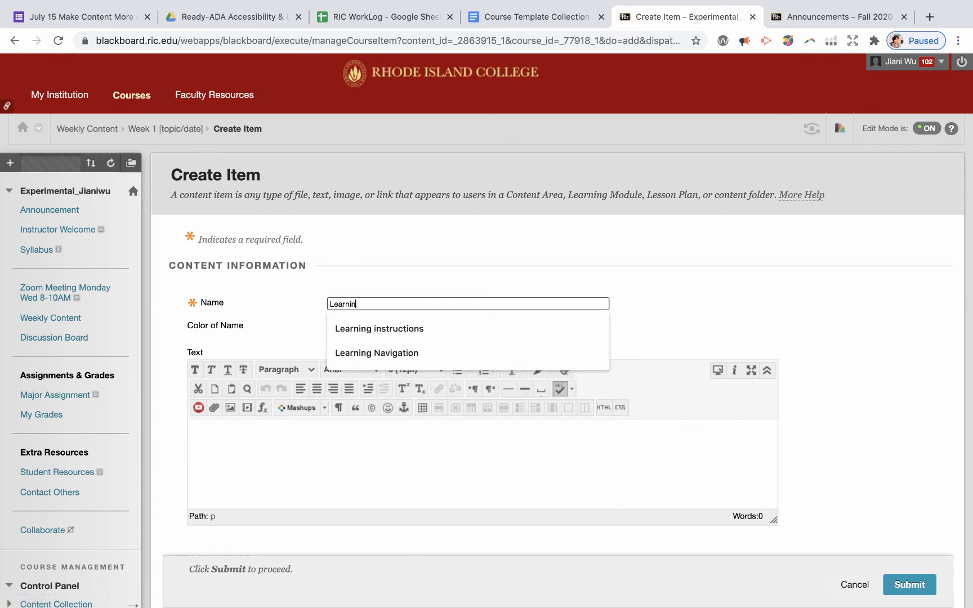
text(g INs)
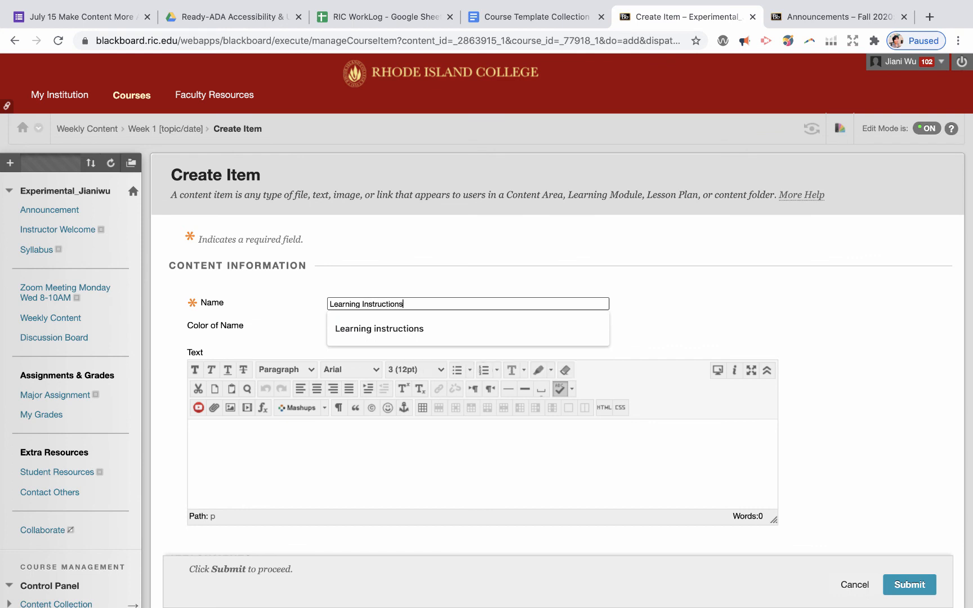
text(tructions)
- Enter "blank" as the text of the Learning Instructions item and submit it
click(520, 472)
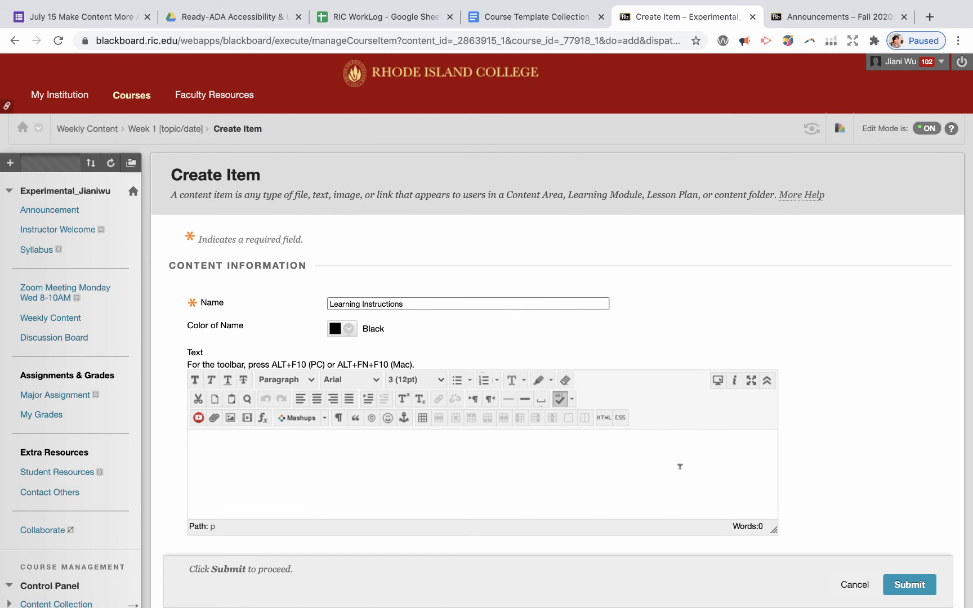
text(balnk)
key(BackSpace)
key(BackSpace)
key(BackSpace)
text(nk)
click(905, 583)
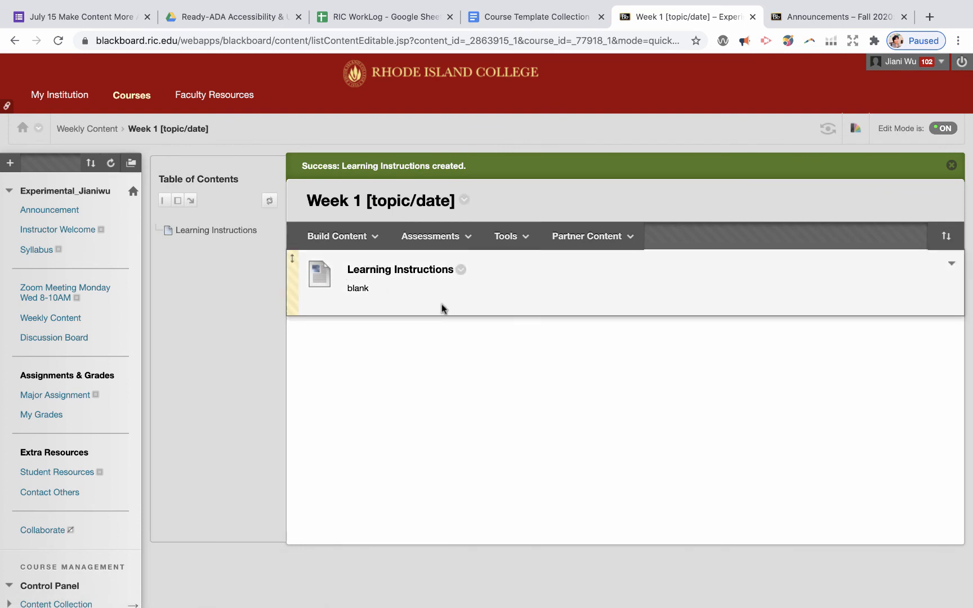
- Create an item named "Read Book Chapter" with the text "blank" in the Week 1 module
click(333, 239)
click(319, 290)
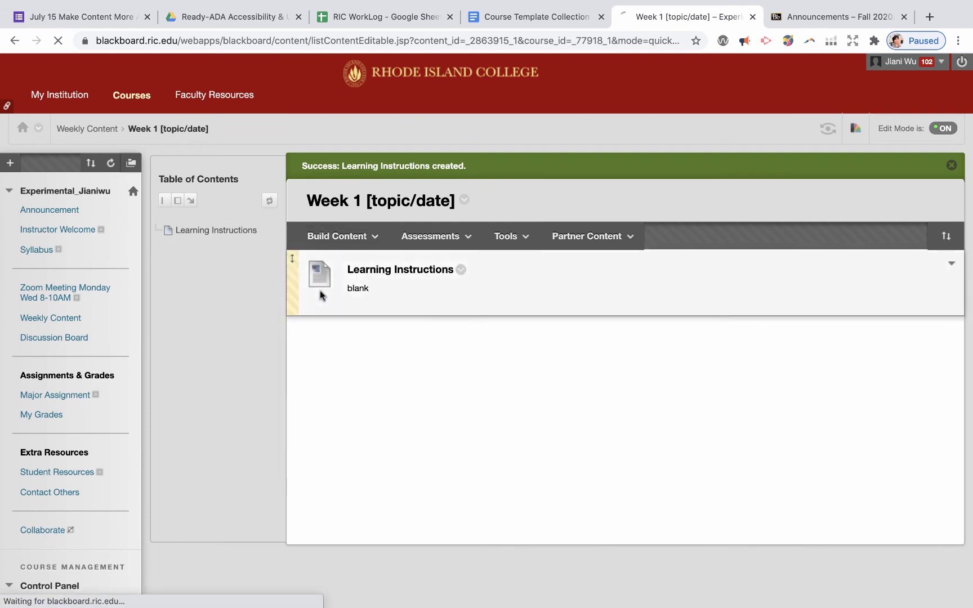
click(372, 298)
text(Rea)
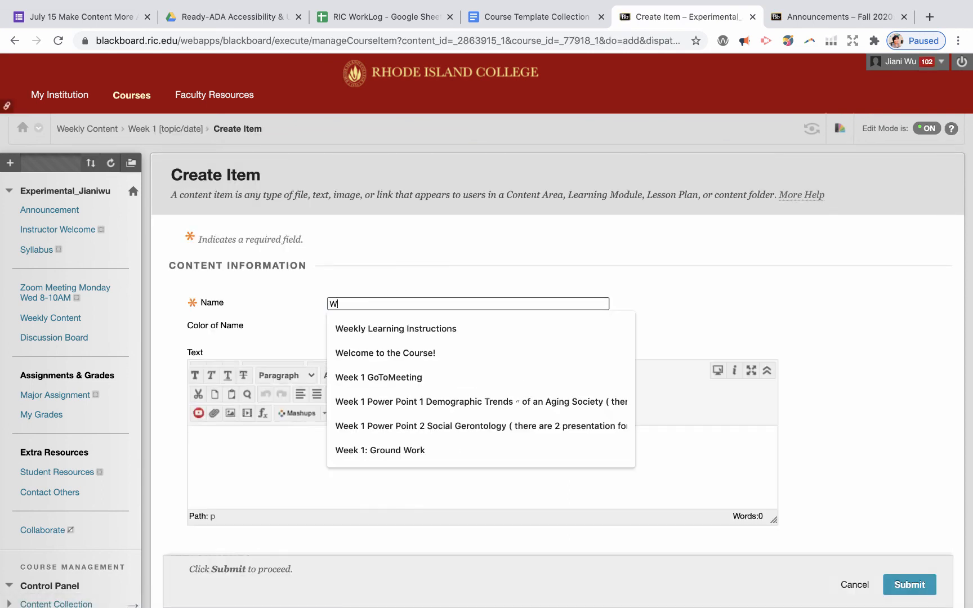
text(d Book Chapter)
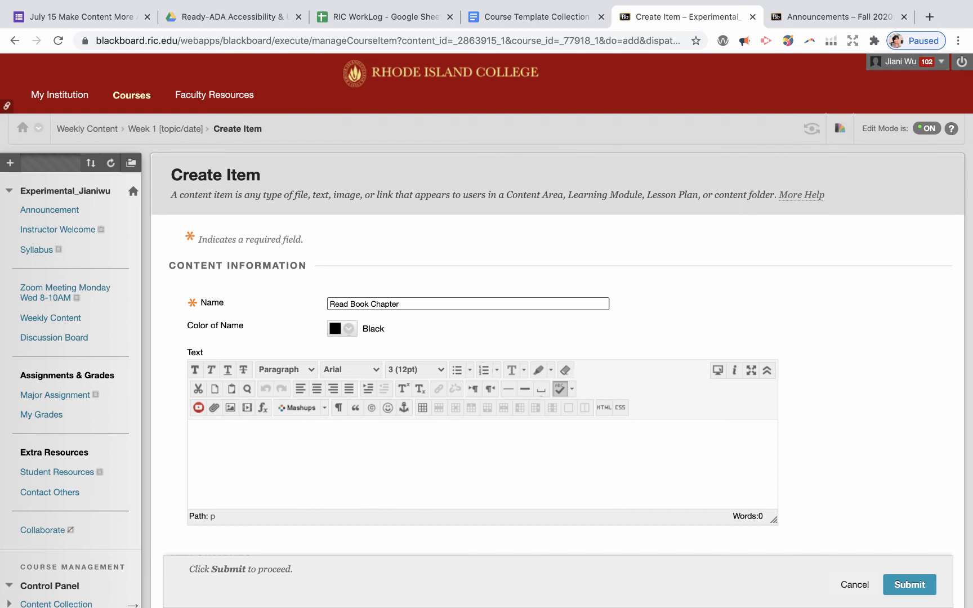
click(660, 443)
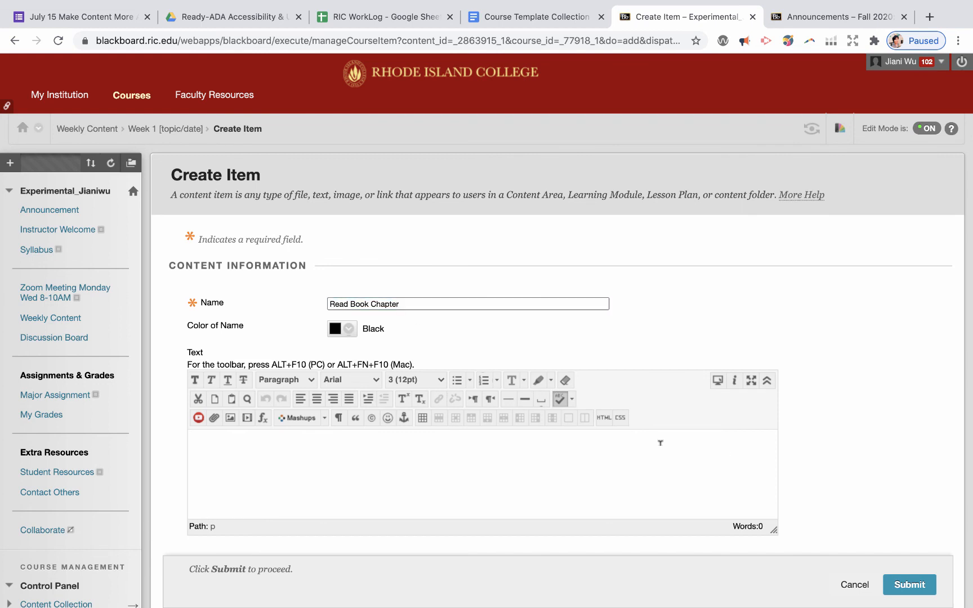
text(blank)
click(919, 586)
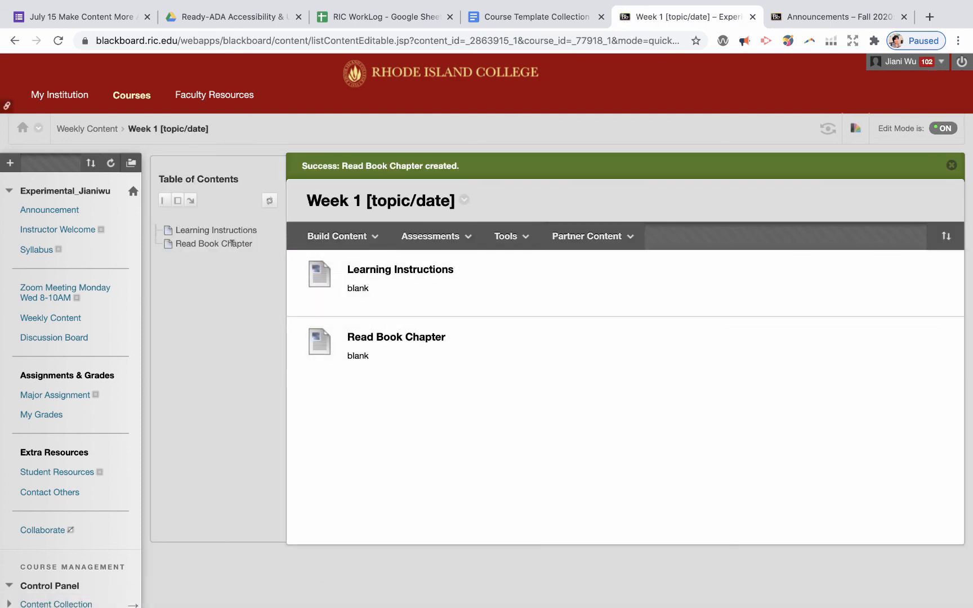
- Create an item named "Watch a video" with the text "blank" in the Week 1 module
click(338, 236)
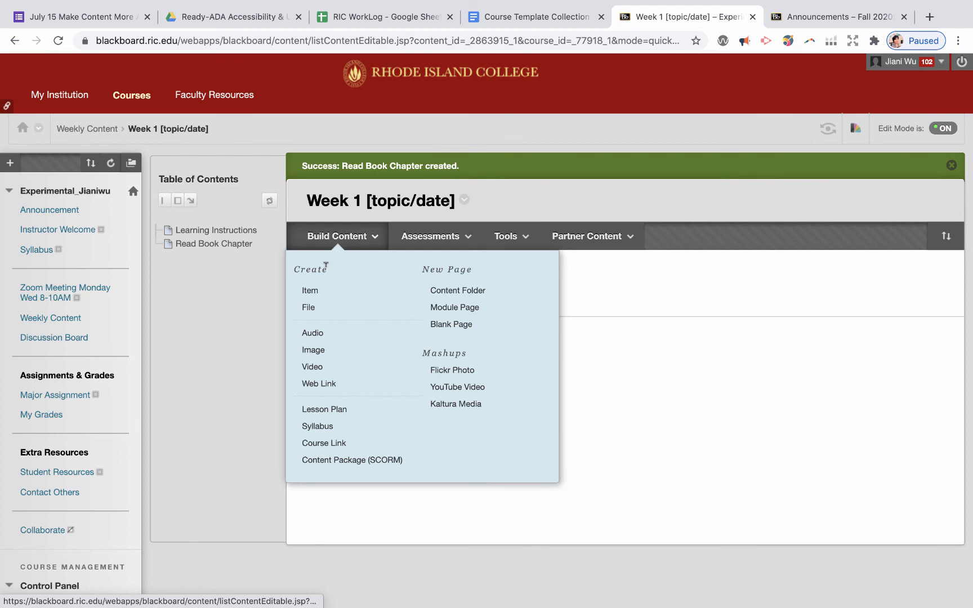
click(322, 298)
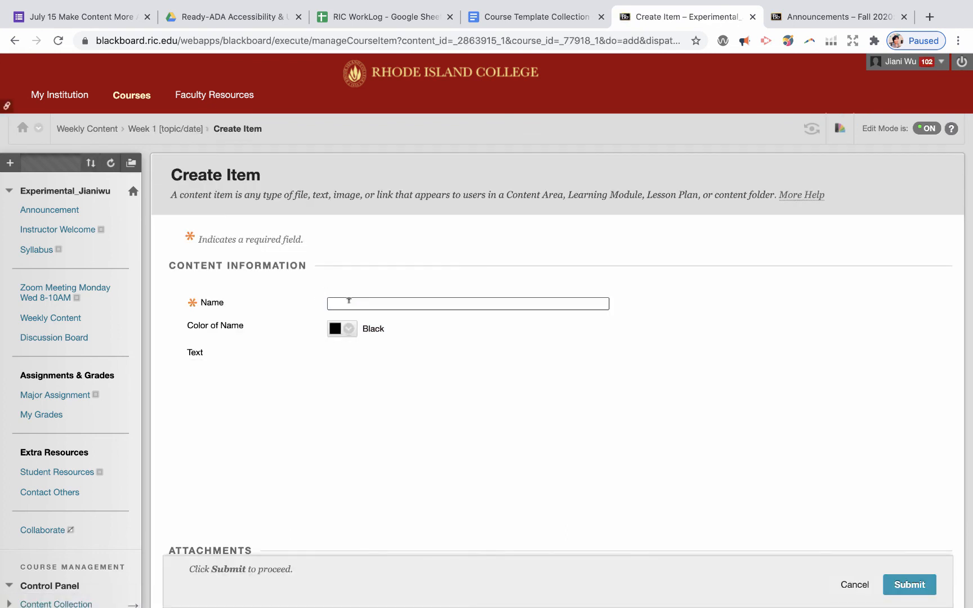
click(348, 302)
text(Watch a video)
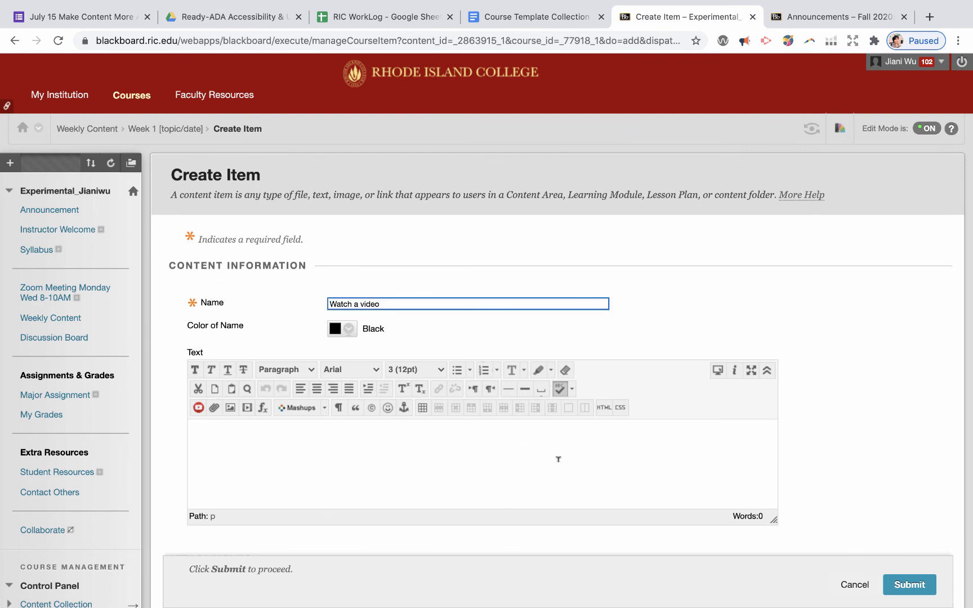
click(559, 459)
text(bal)
key(BackSpace)
key(BackSpace)
key(BackSpace)
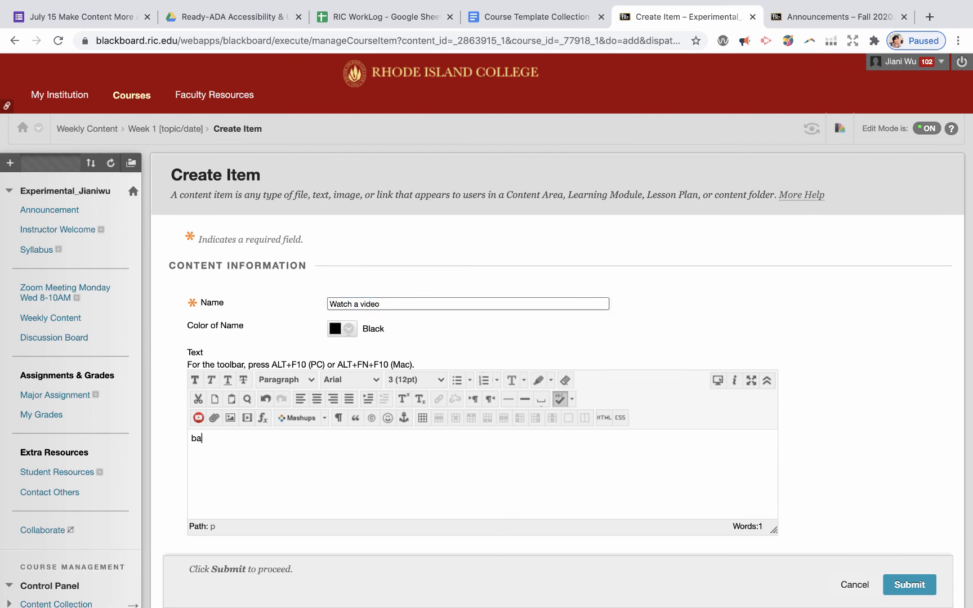
text(lank)
click(909, 585)
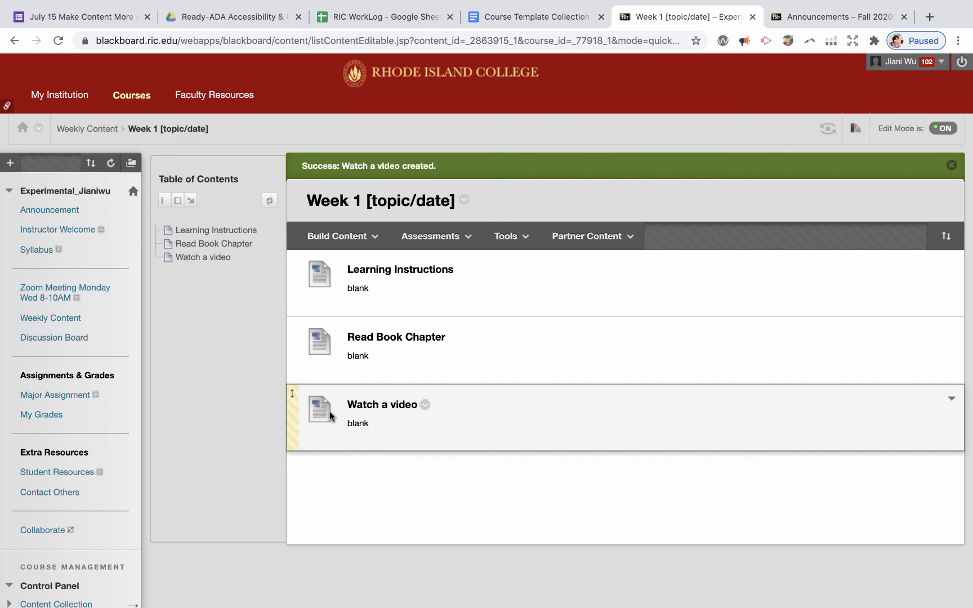
- Create a new test named "Quiz Week 1" from the Week 1 module, leaving the description and instructions empty
click(336, 236)
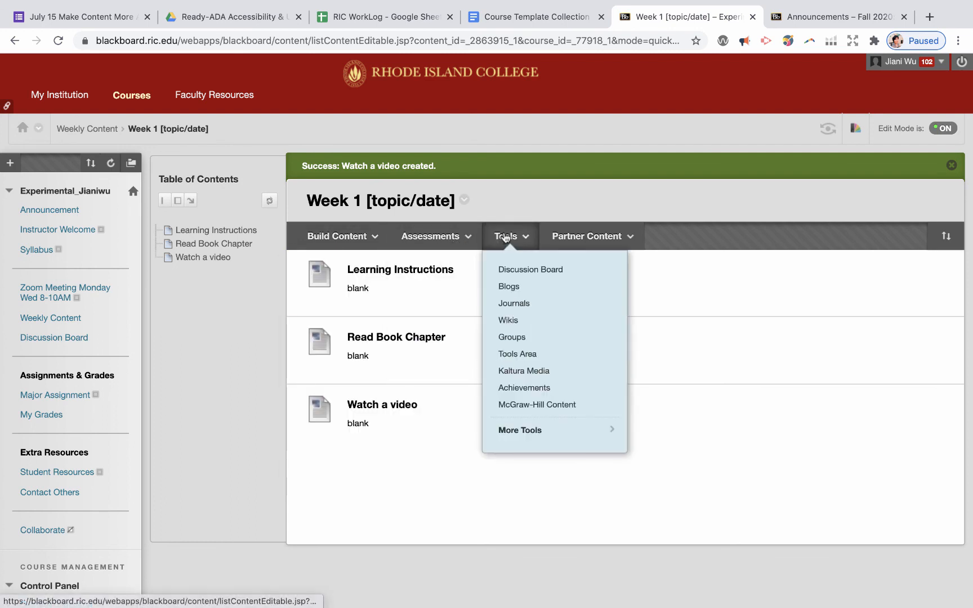
mouse_move(453, 239)
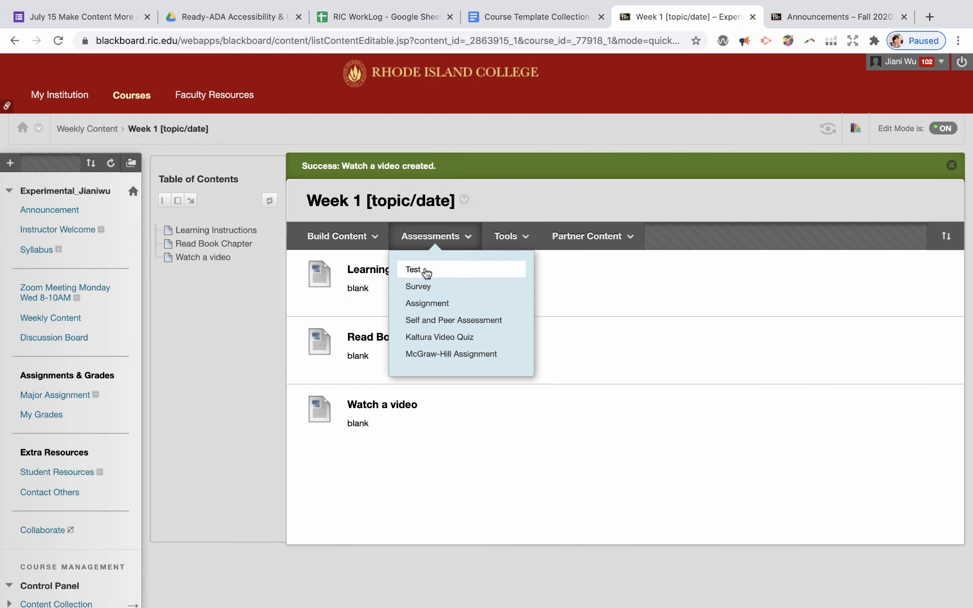
click(426, 273)
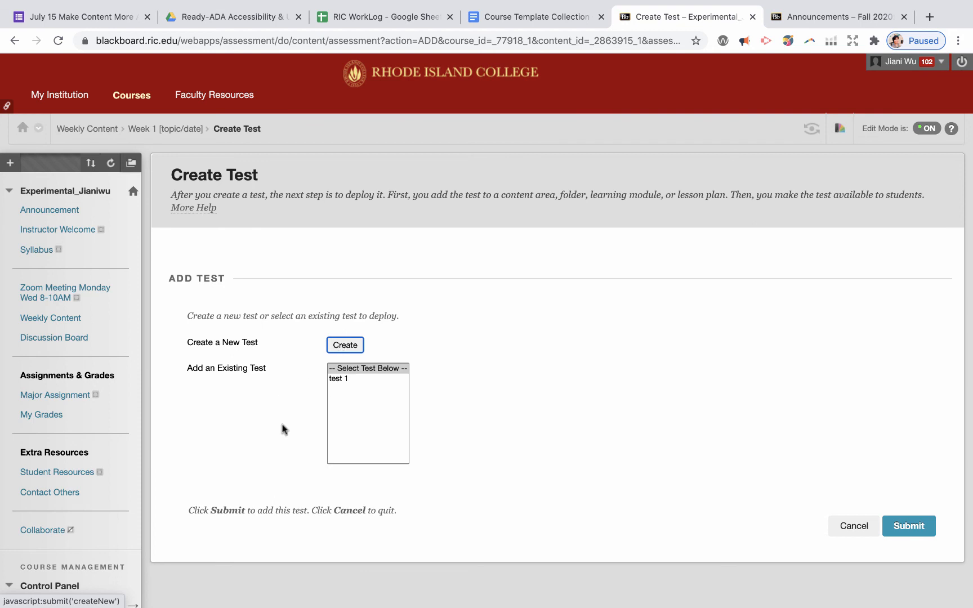
click(340, 346)
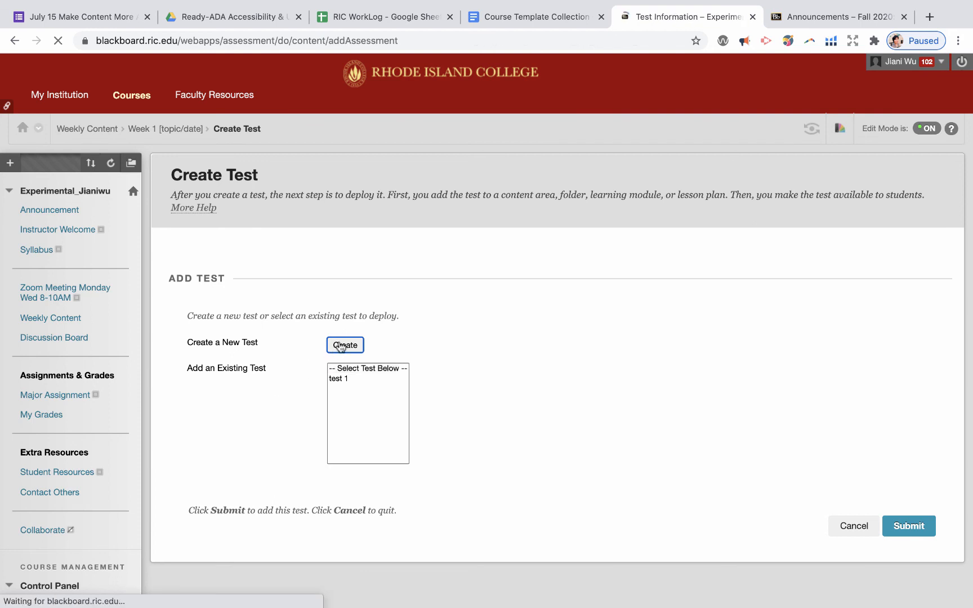
text(Quiz Week 1)
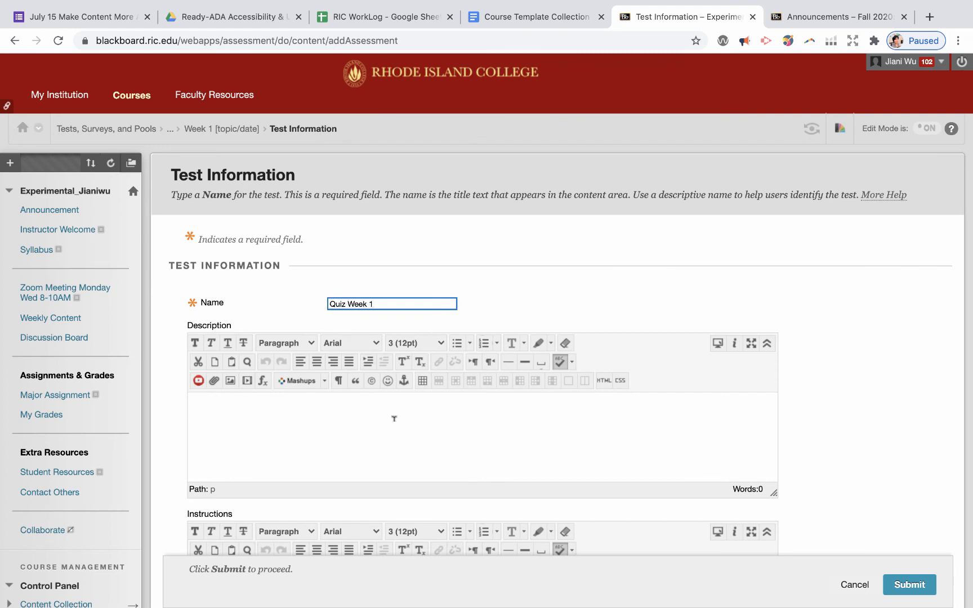
click(491, 423)
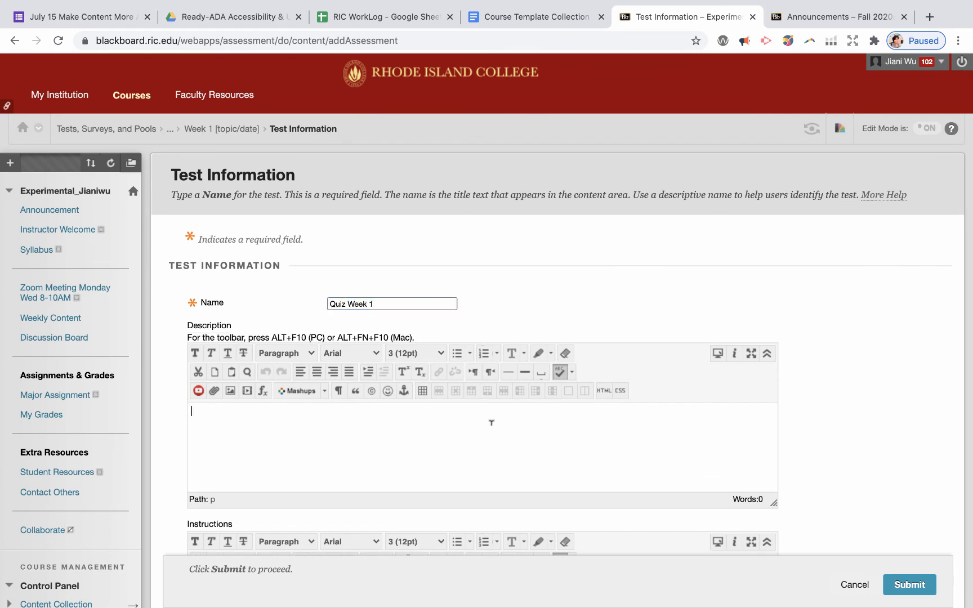
scroll(823, 421, down, 5)
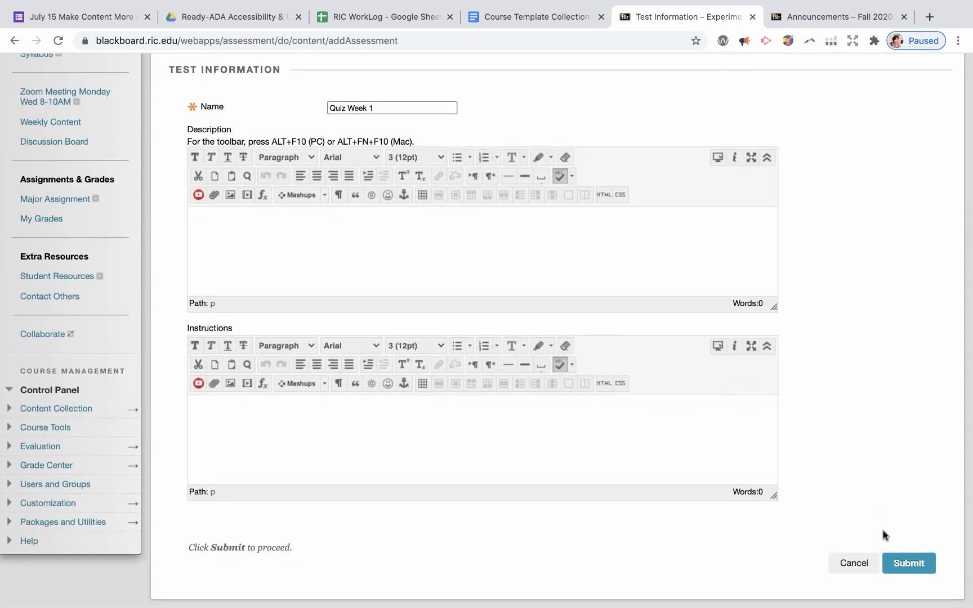
click(901, 559)
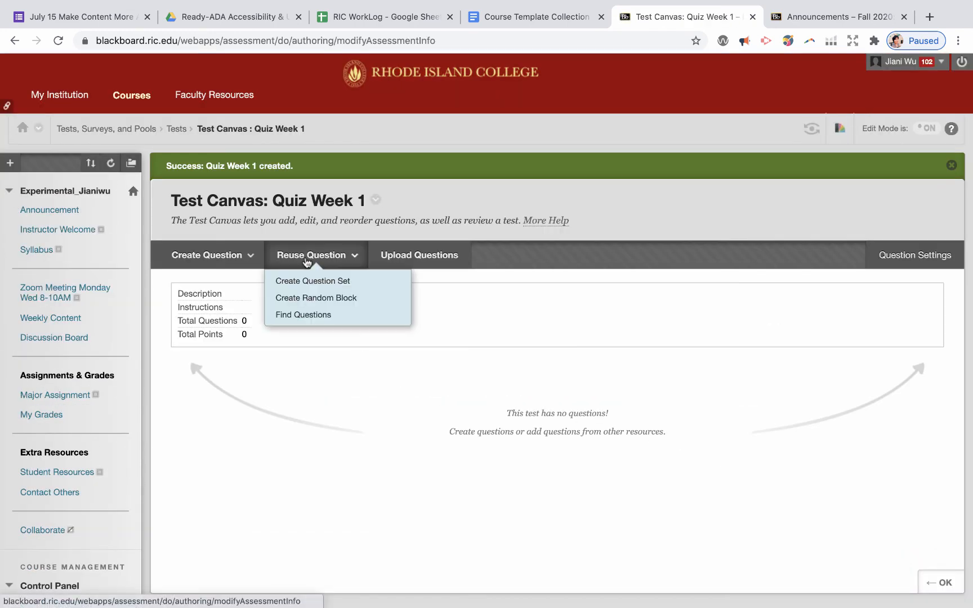
mouse_move(219, 252)
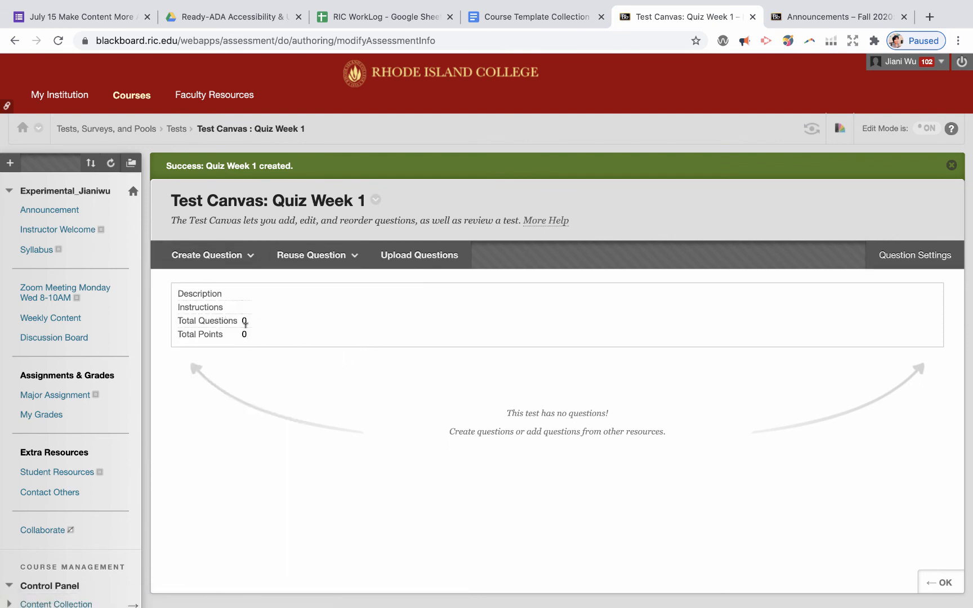
- Add the existing test "Quiz Week 1" to the Week 1 module in Weekly Content and submit its default test options
click(62, 319)
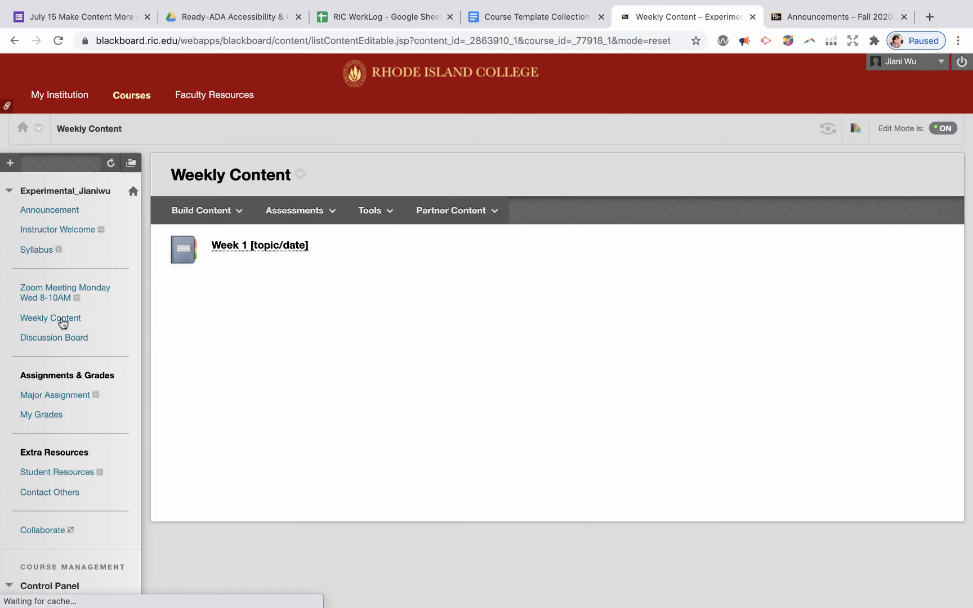
click(251, 247)
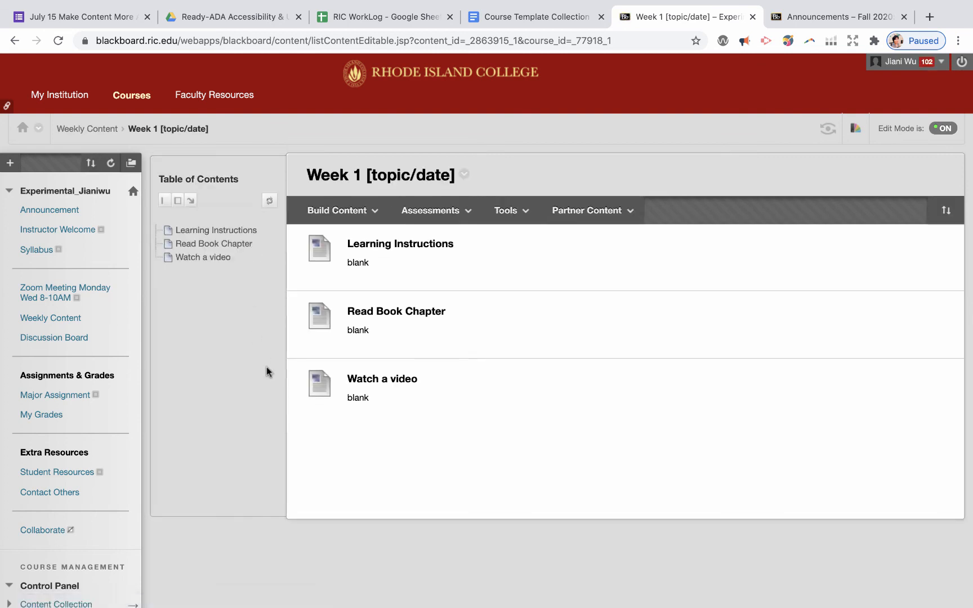
mouse_move(419, 219)
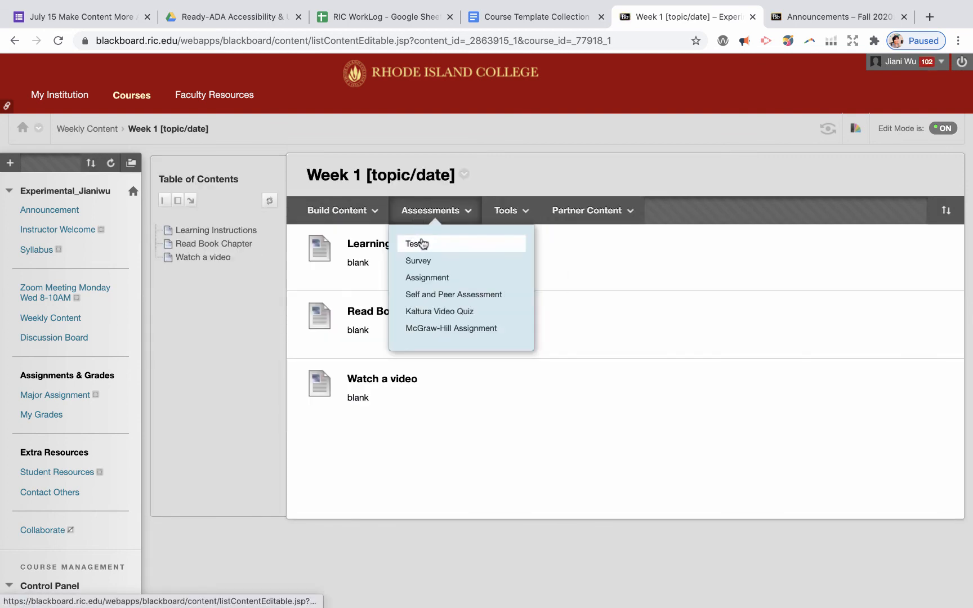
click(422, 245)
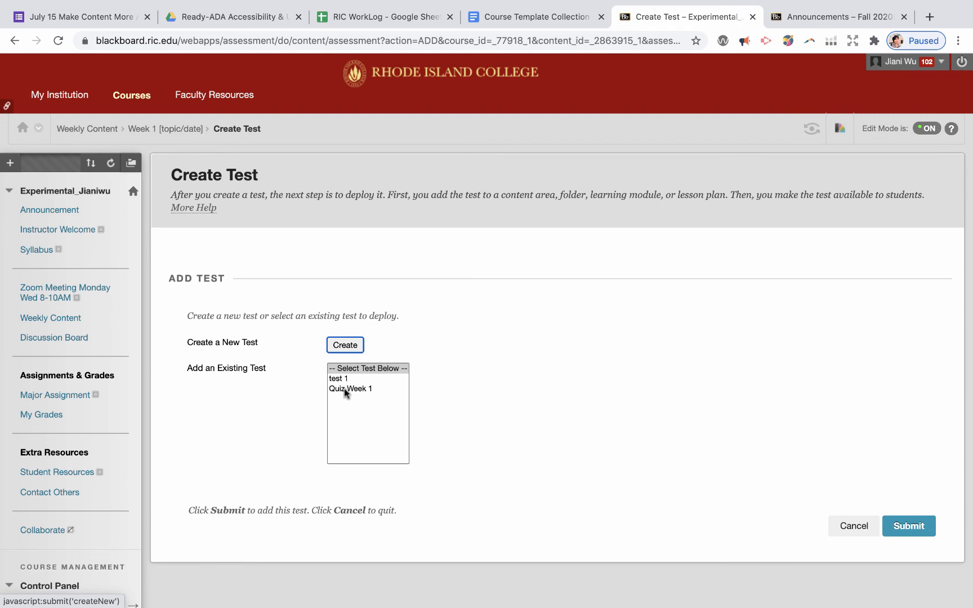
click(345, 389)
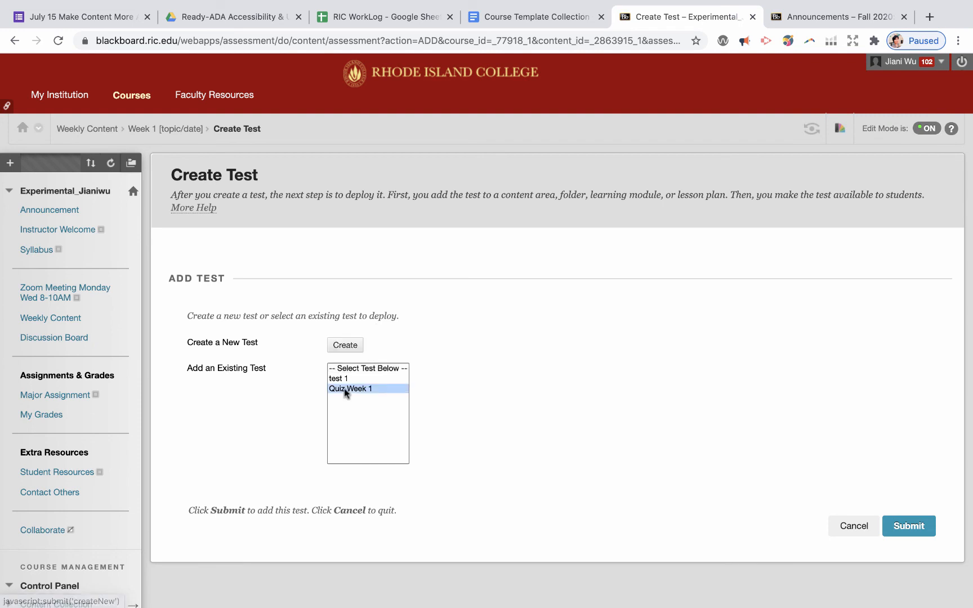
click(911, 527)
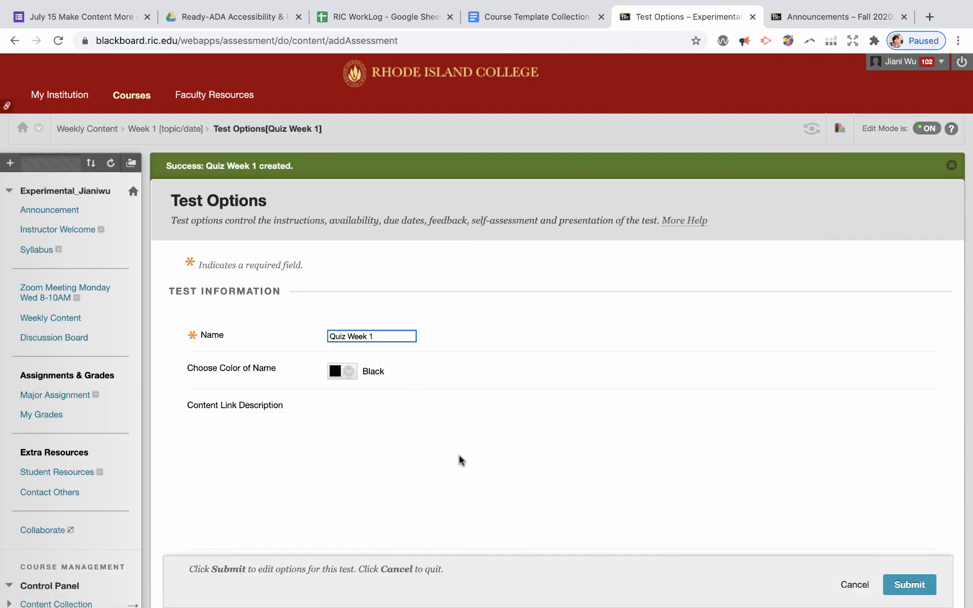
scroll(833, 488, down, 2)
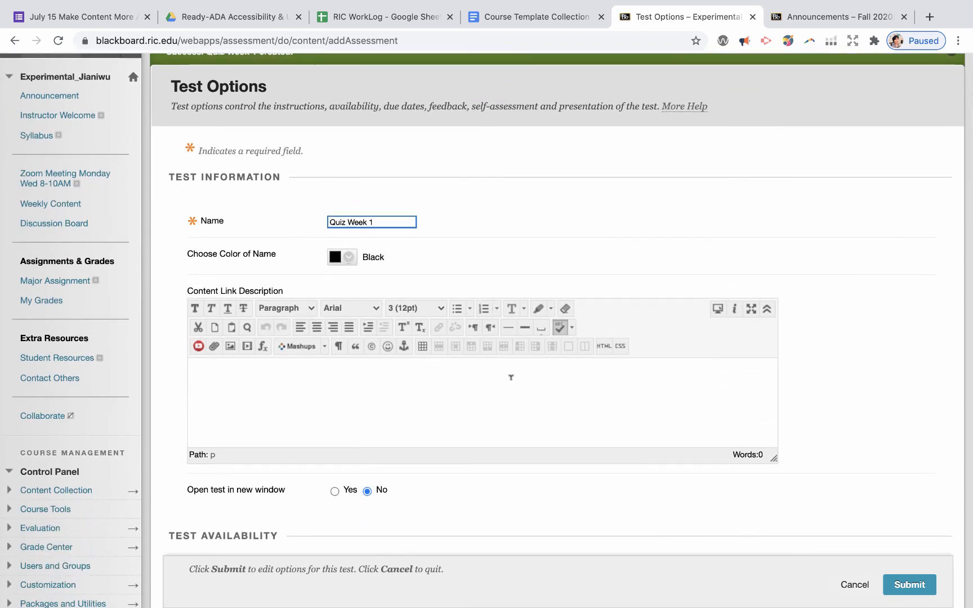
click(917, 587)
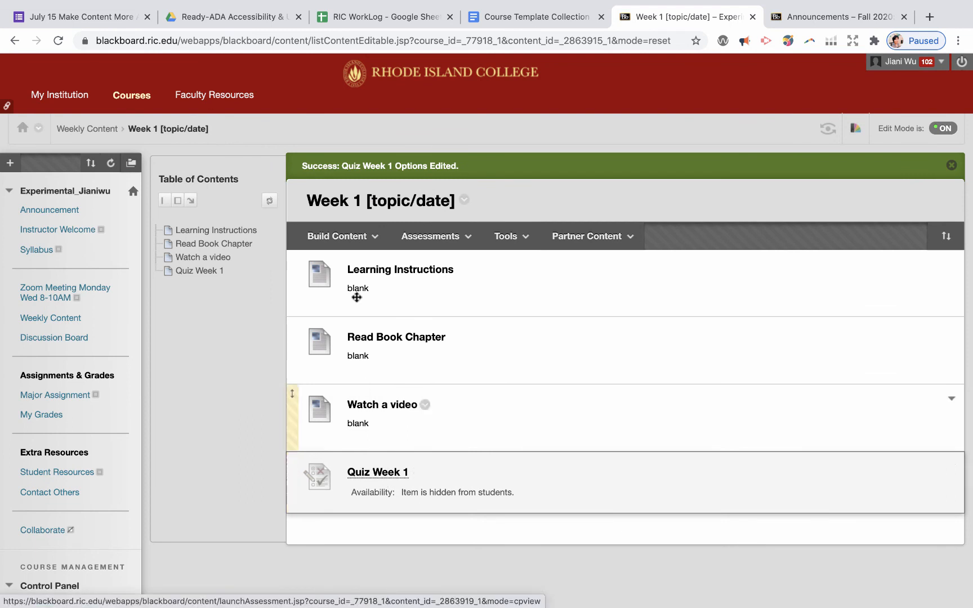
- Start a new discussion board forum from the Week 1 module, named "Week 1 Discussion", with a short placeholder description
click(329, 237)
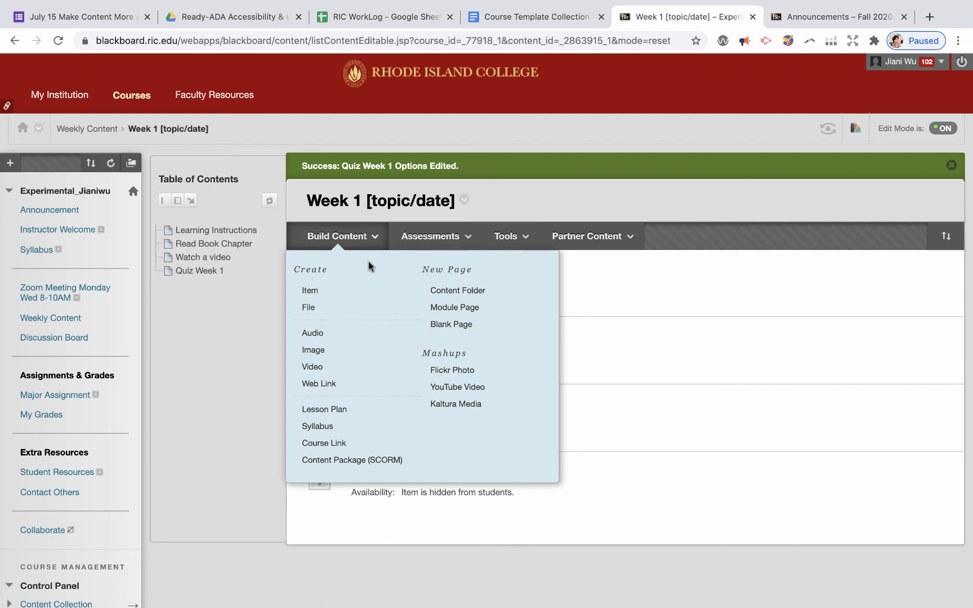
click(421, 236)
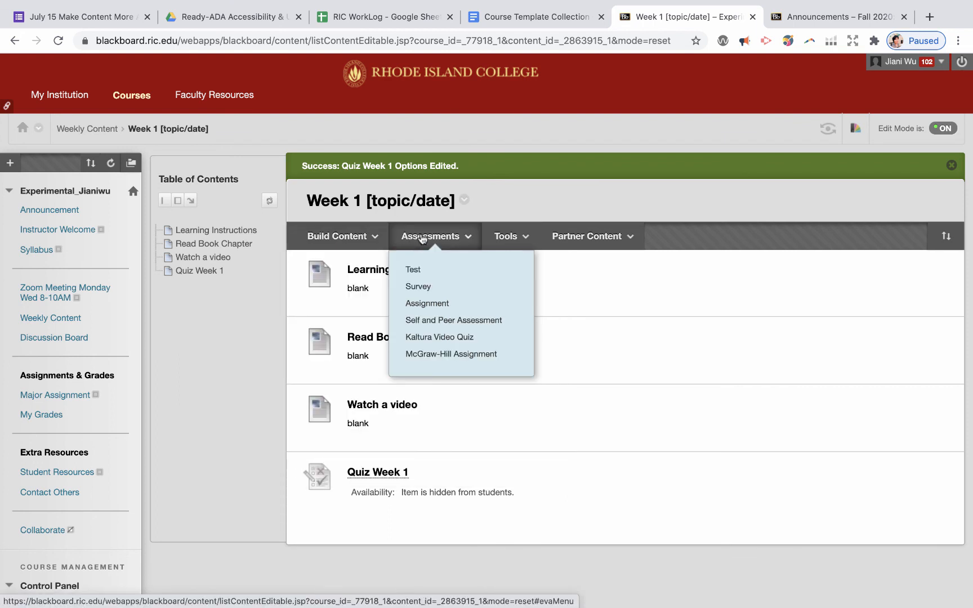
click(503, 237)
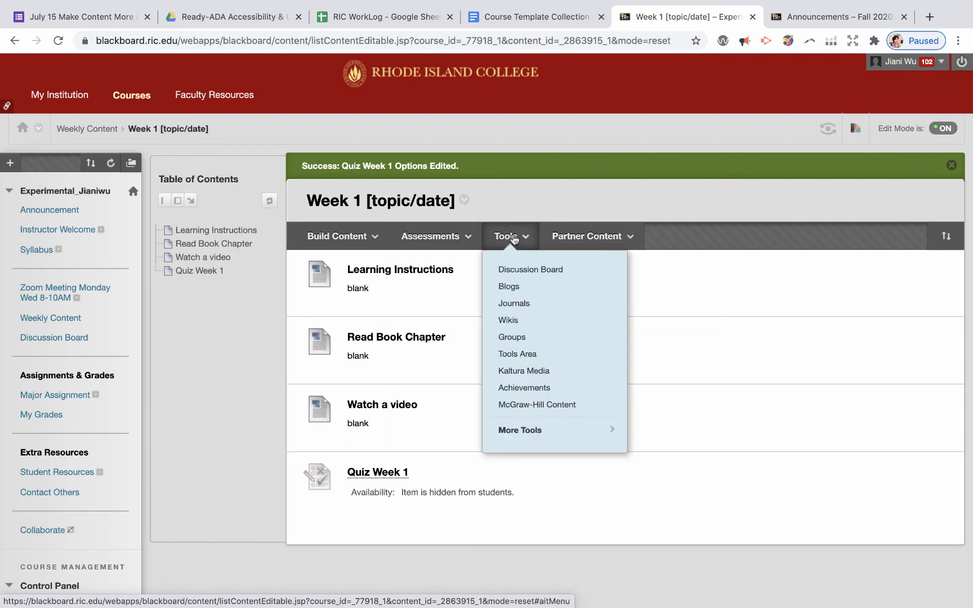
click(514, 272)
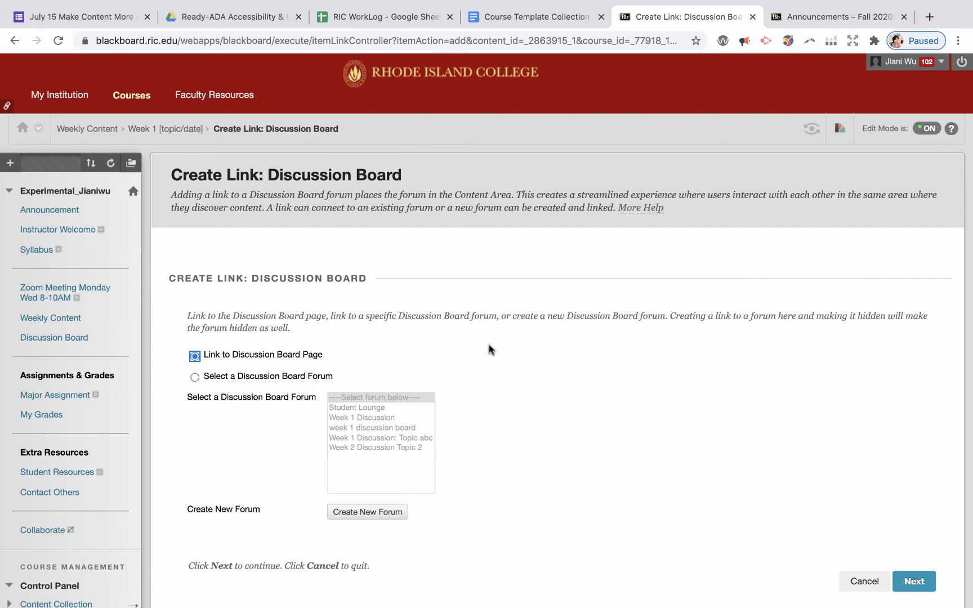
scroll(489, 344, down, 3)
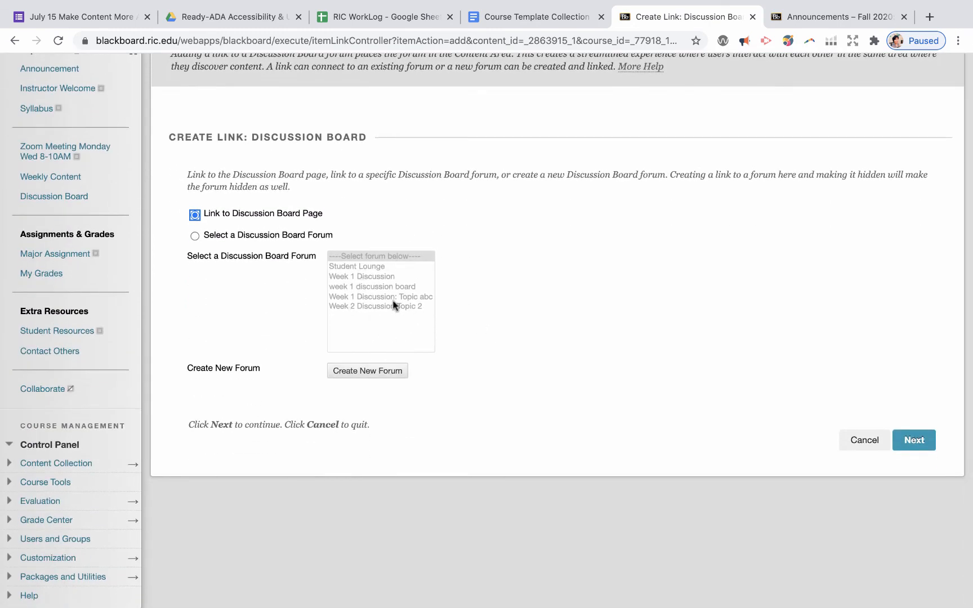
click(355, 374)
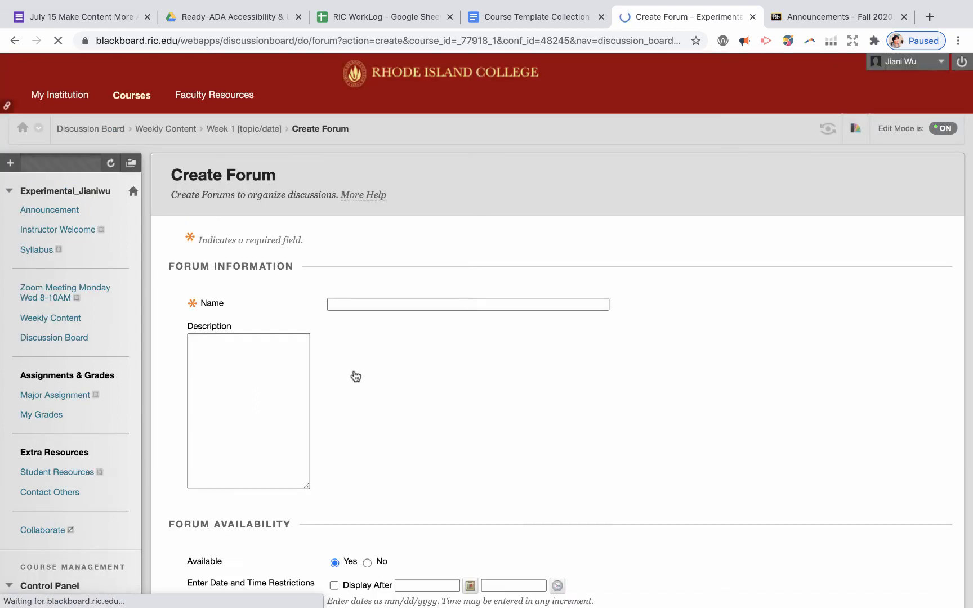
text(Week 1 Employment Law & Business Forms)
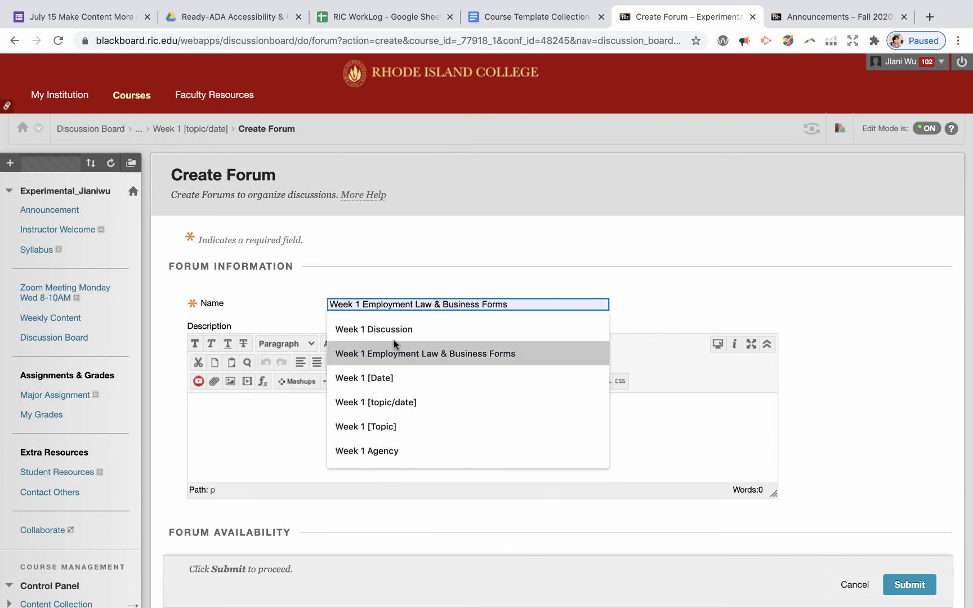
click(388, 330)
click(344, 401)
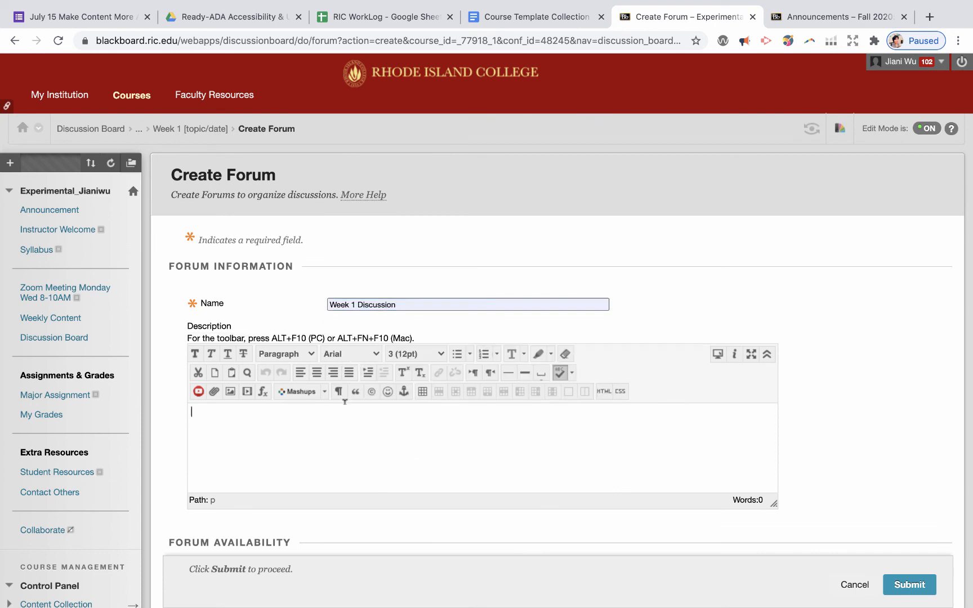
text(ban)
- Require participants to create a thread before viewing other threads in the forum, and submit the forum
scroll(519, 453, down, 2)
scroll(820, 454, down, 6)
scroll(820, 453, down, 4)
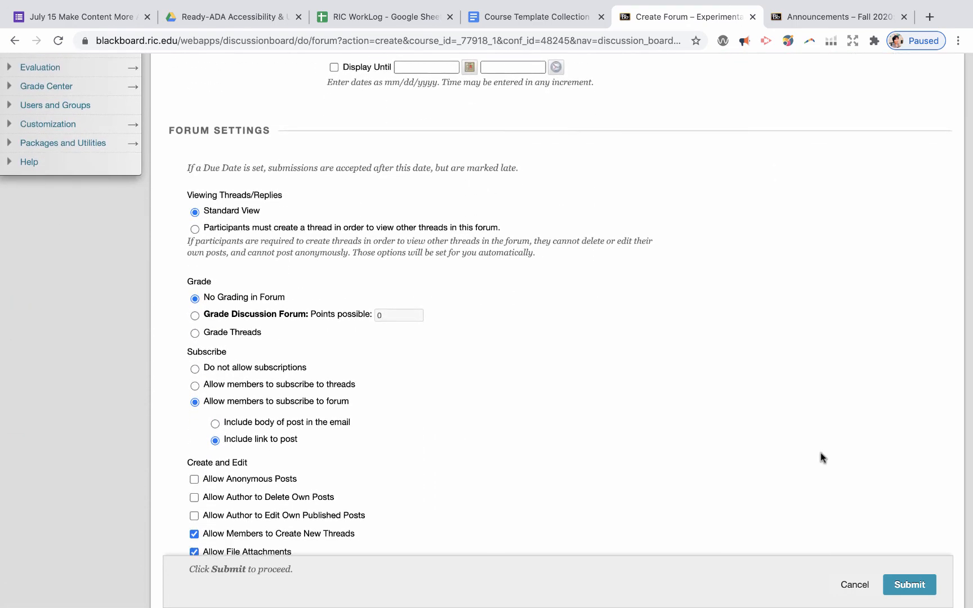
click(194, 229)
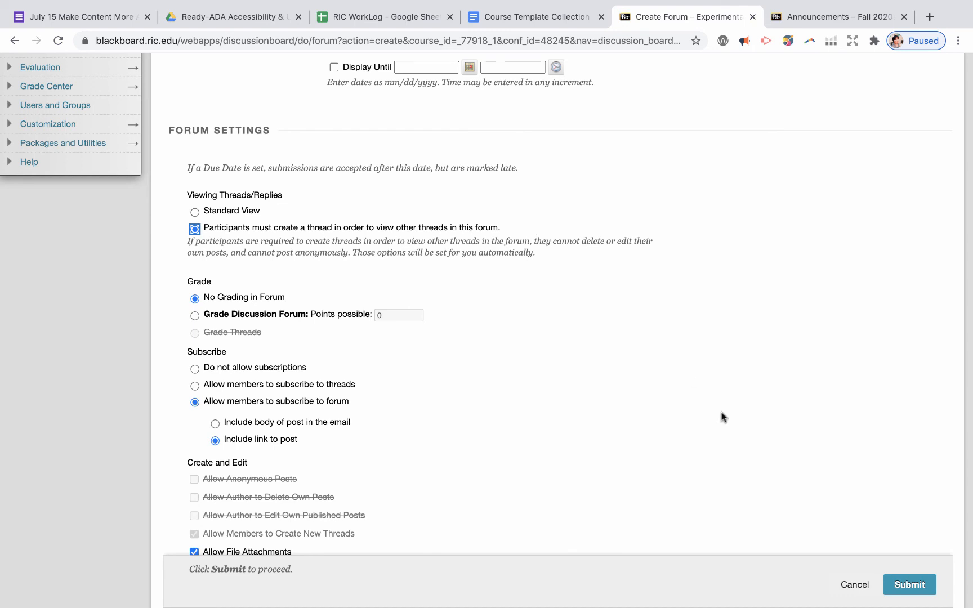
scroll(721, 414, down, 2)
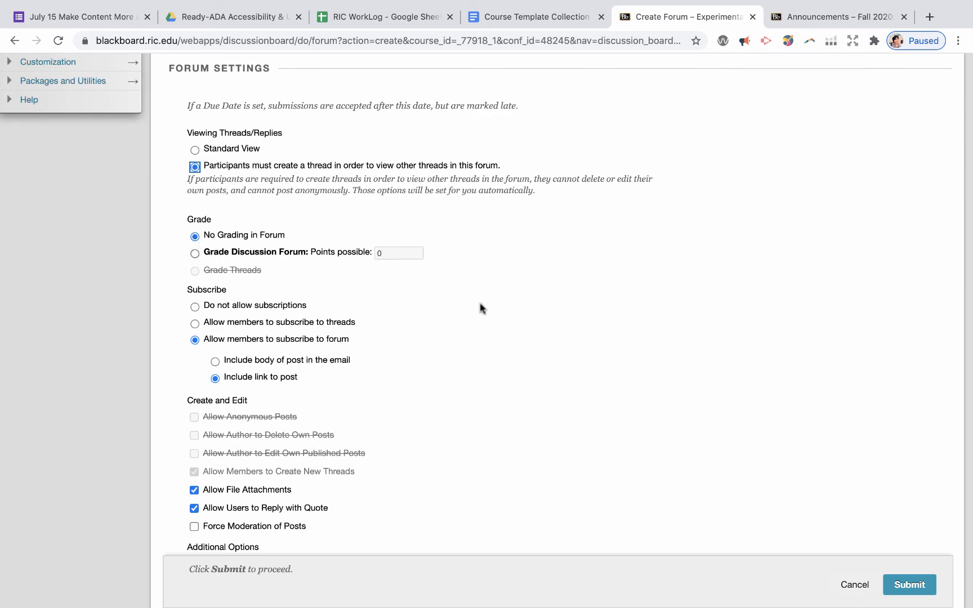
click(907, 587)
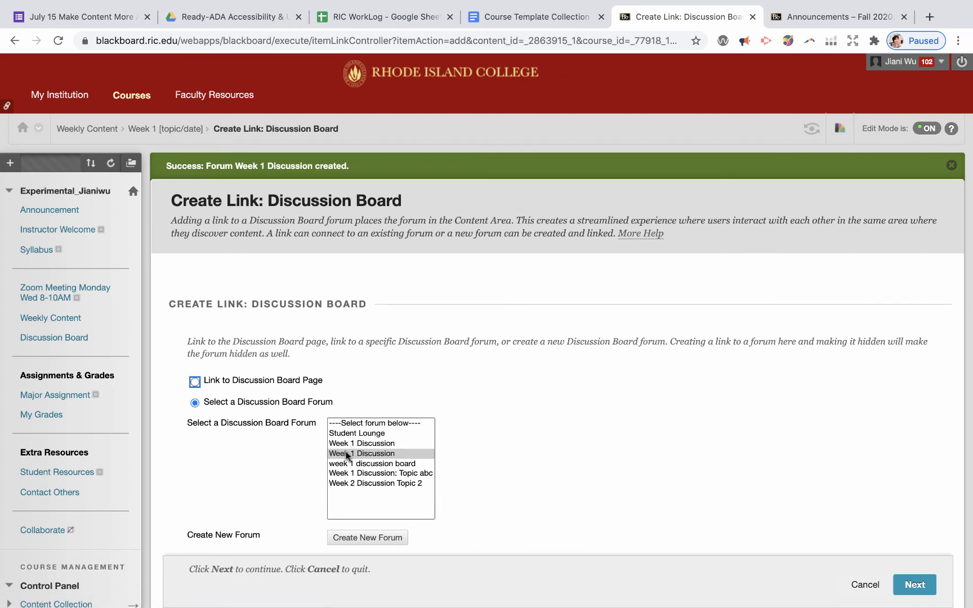
- Link the newly created Week 1 Discussion forum into the Week 1 module with the text "blank"
scroll(346, 456, down, 3)
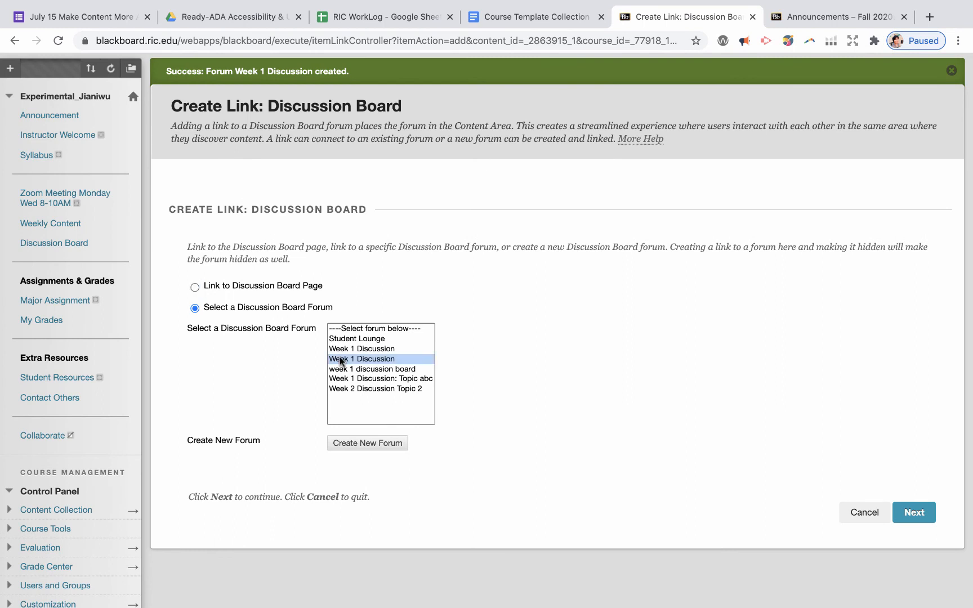
click(912, 515)
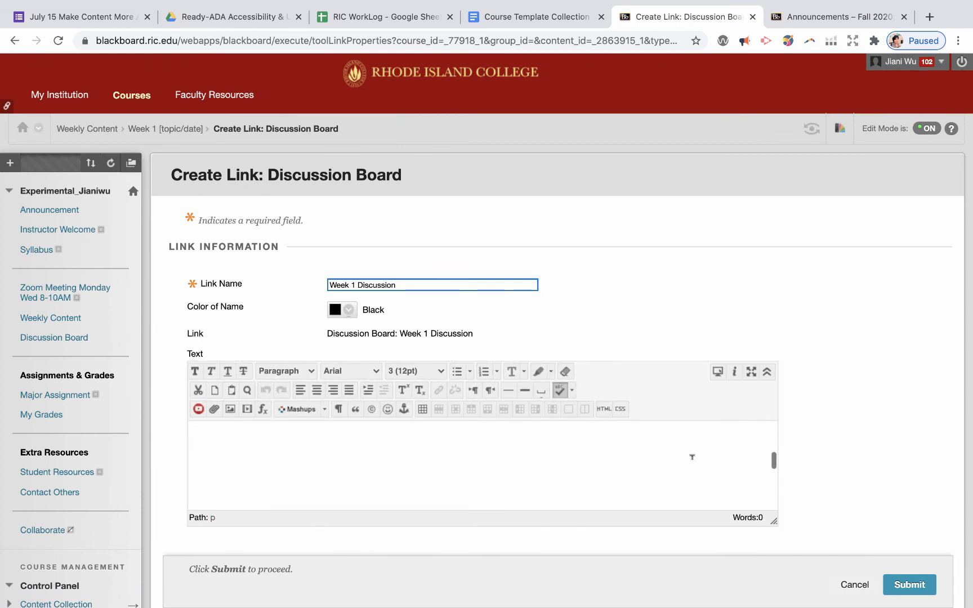
click(404, 461)
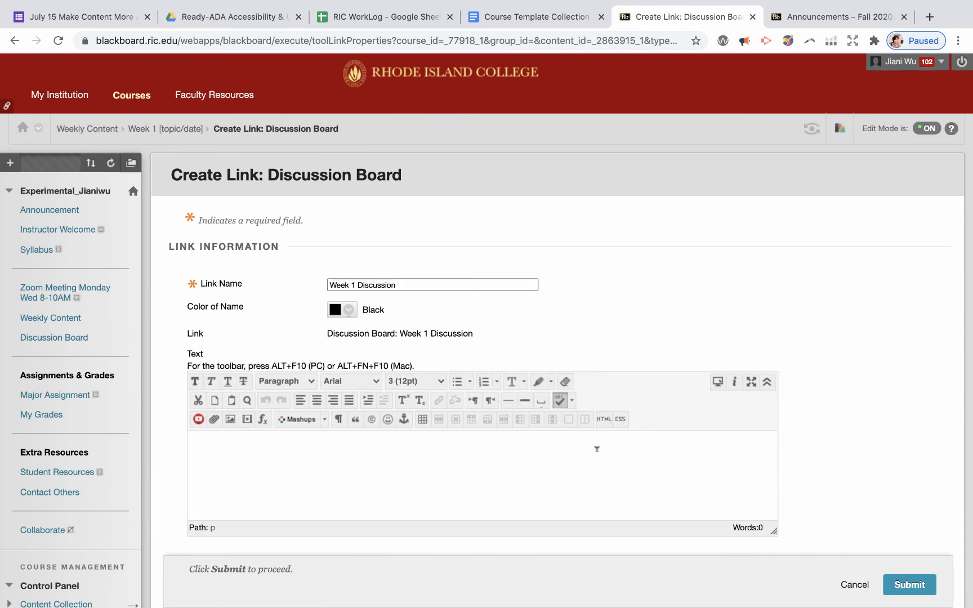
text(blank)
click(894, 584)
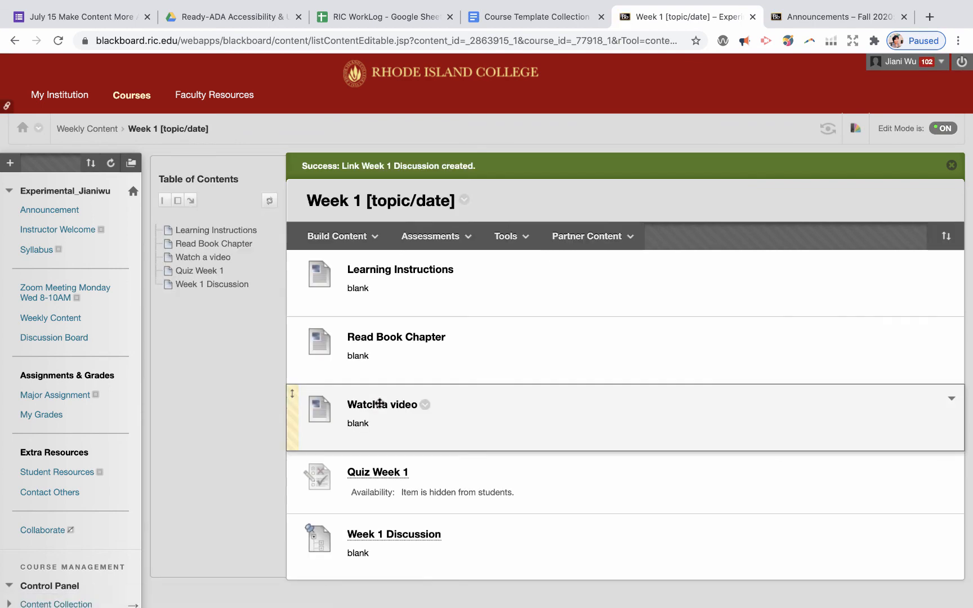
scroll(448, 433, down, 3)
scroll(449, 432, up, 2)
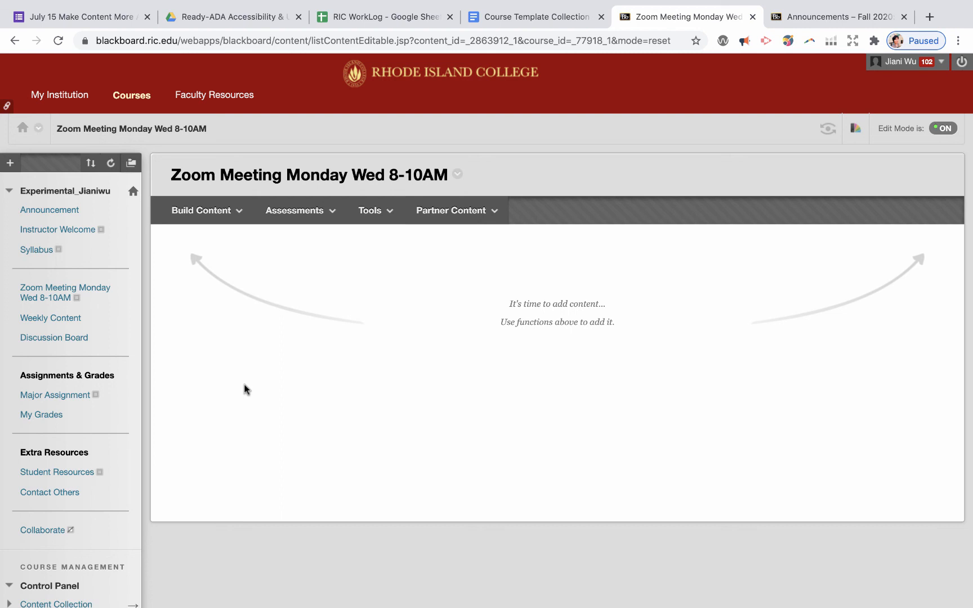
- Copy the Week 1 learning module into the Weekly Content folder of the same course and open the copy to check its contents
click(56, 318)
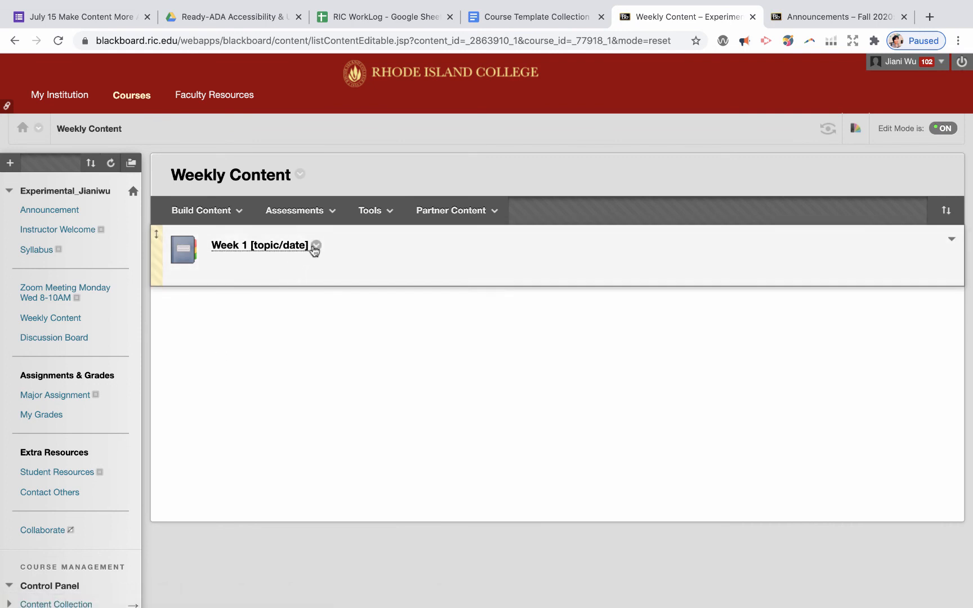
click(315, 246)
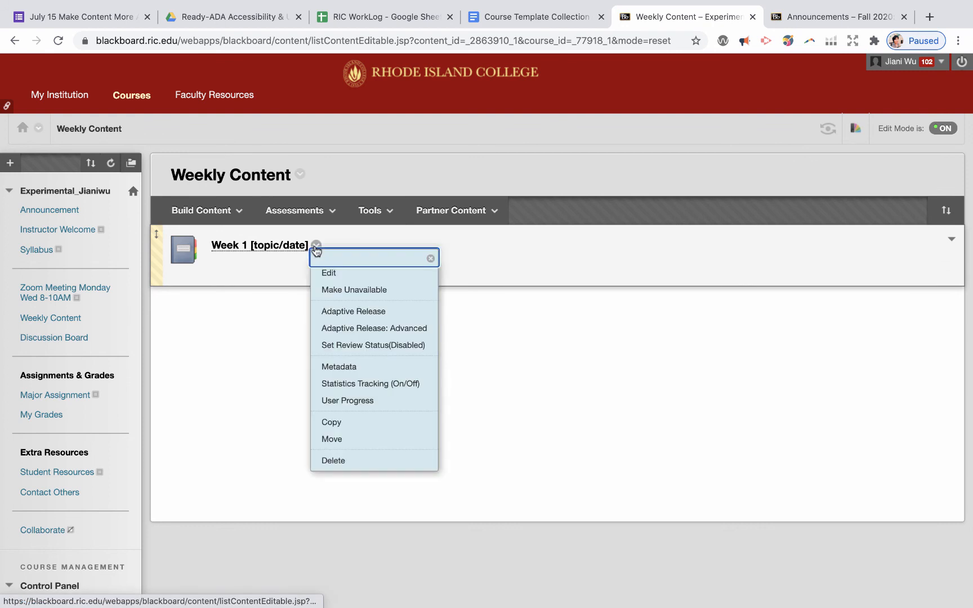
click(337, 423)
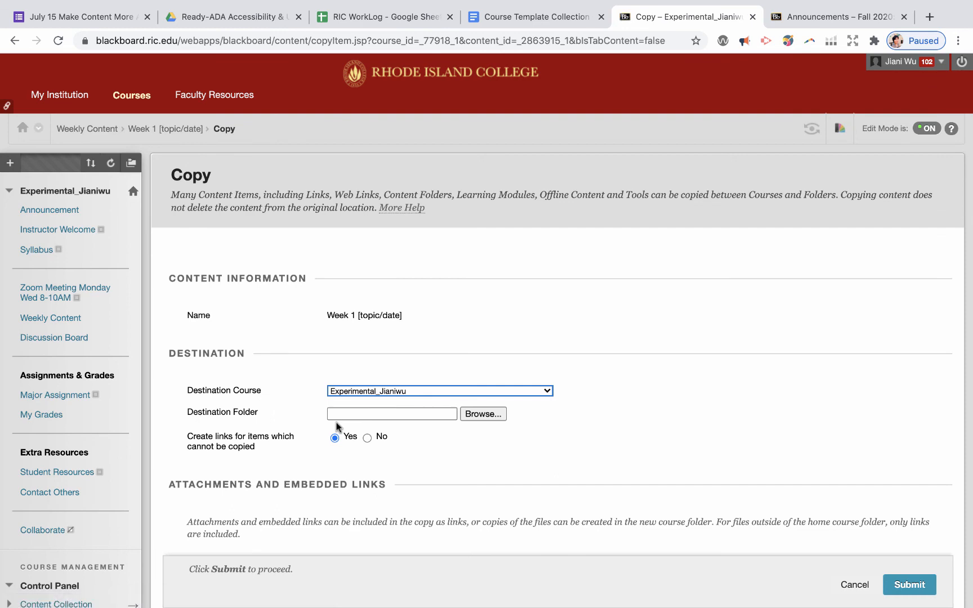
scroll(436, 356, down, 1)
scroll(436, 356, down, 4)
click(476, 274)
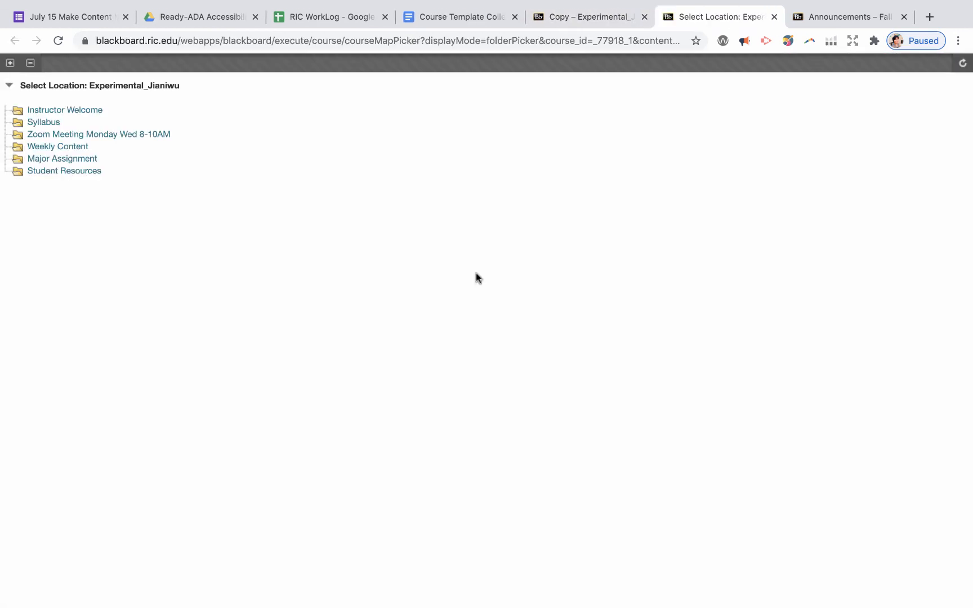
click(47, 147)
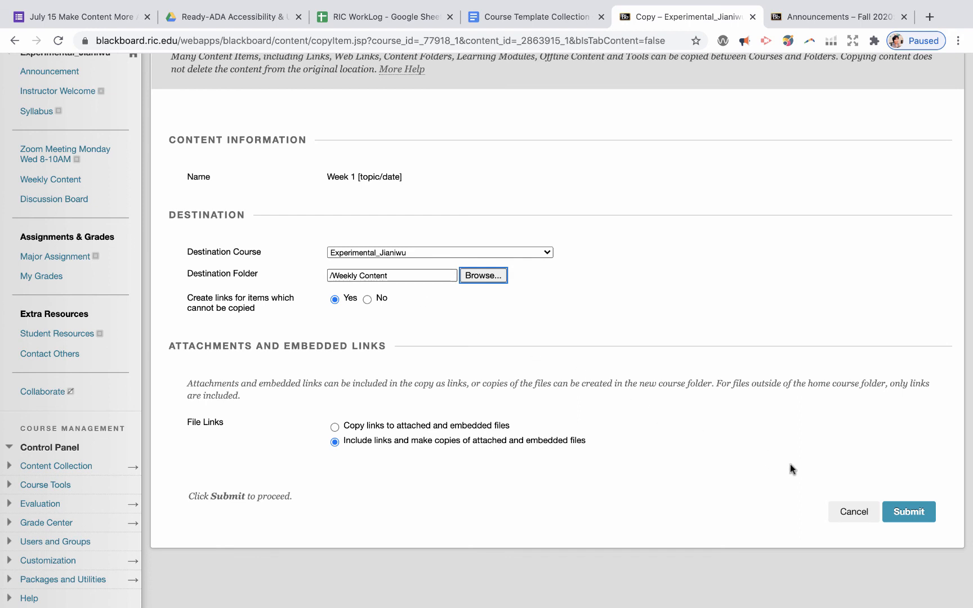
click(922, 513)
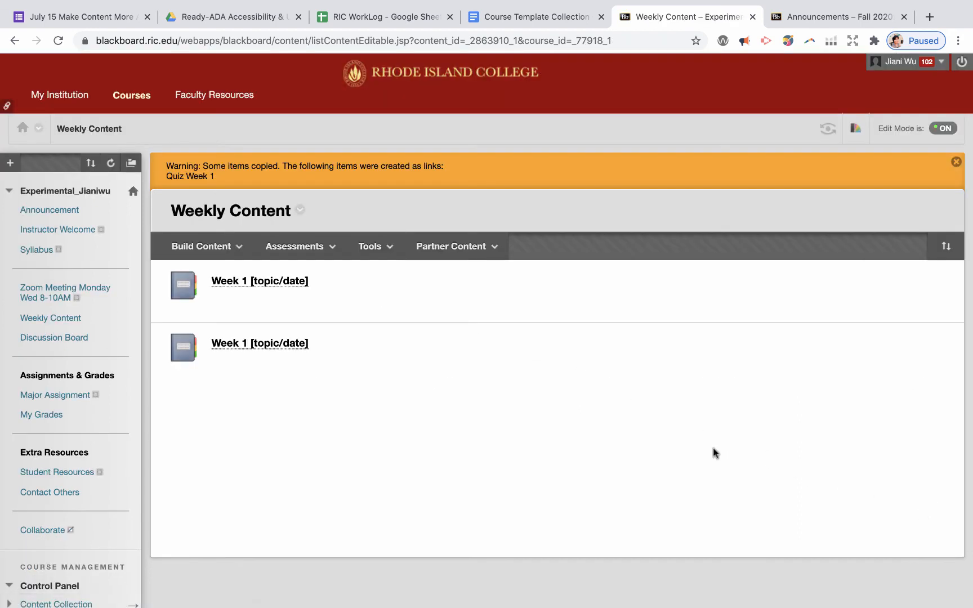
click(250, 344)
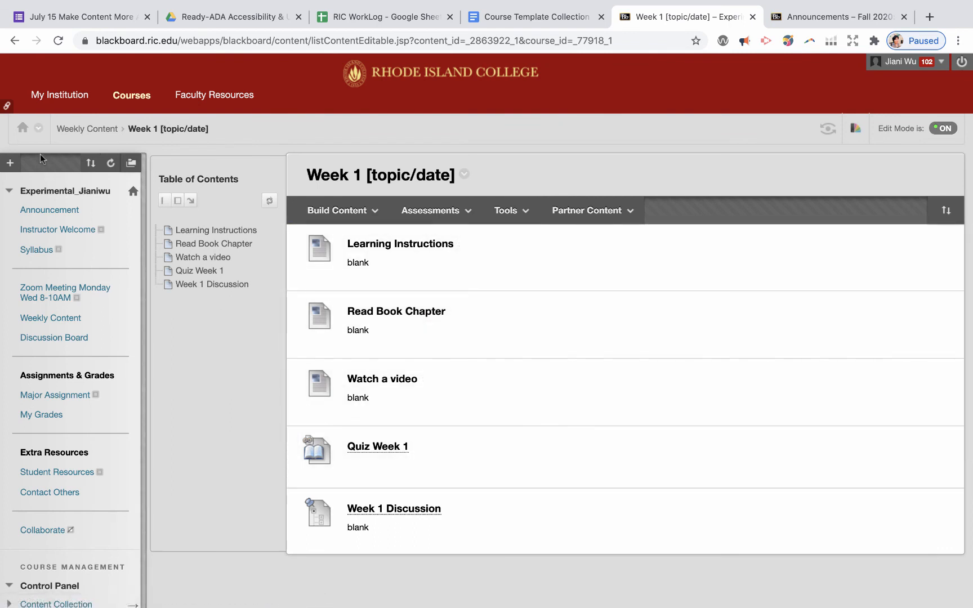
- Rename the copied second module in Weekly Content to "Week 2 [topic/date]" and open it
click(28, 319)
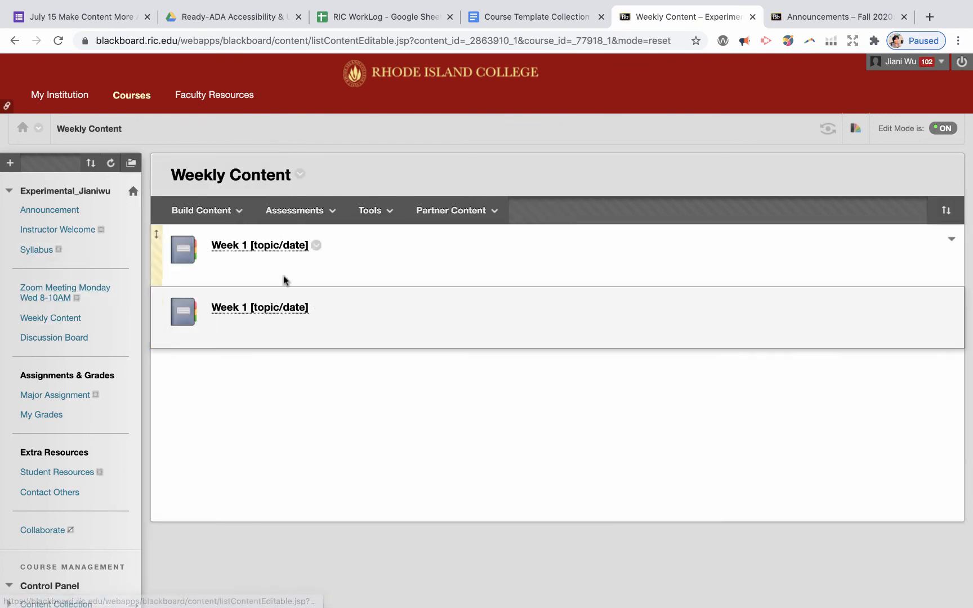
click(317, 307)
click(330, 333)
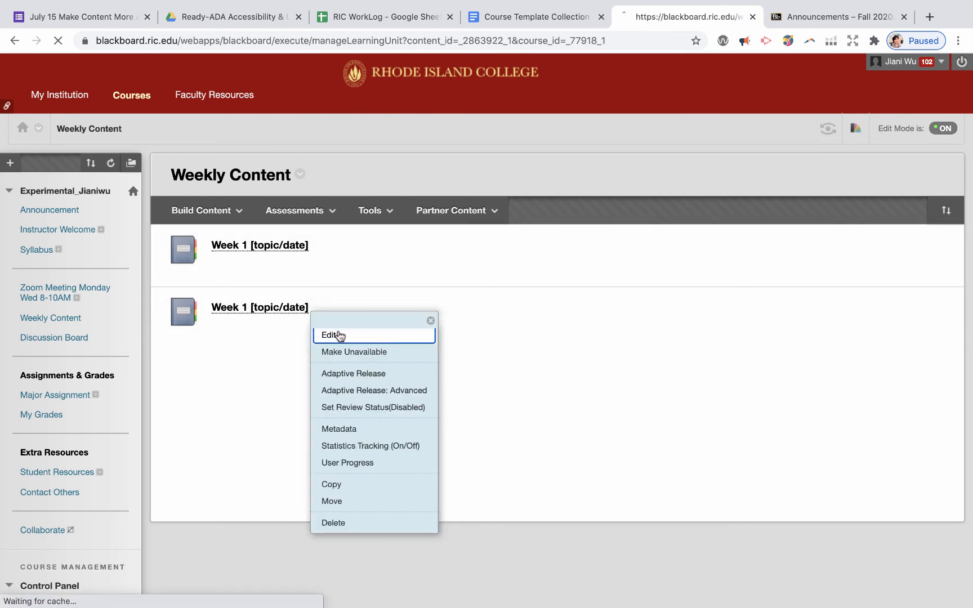
click(354, 329)
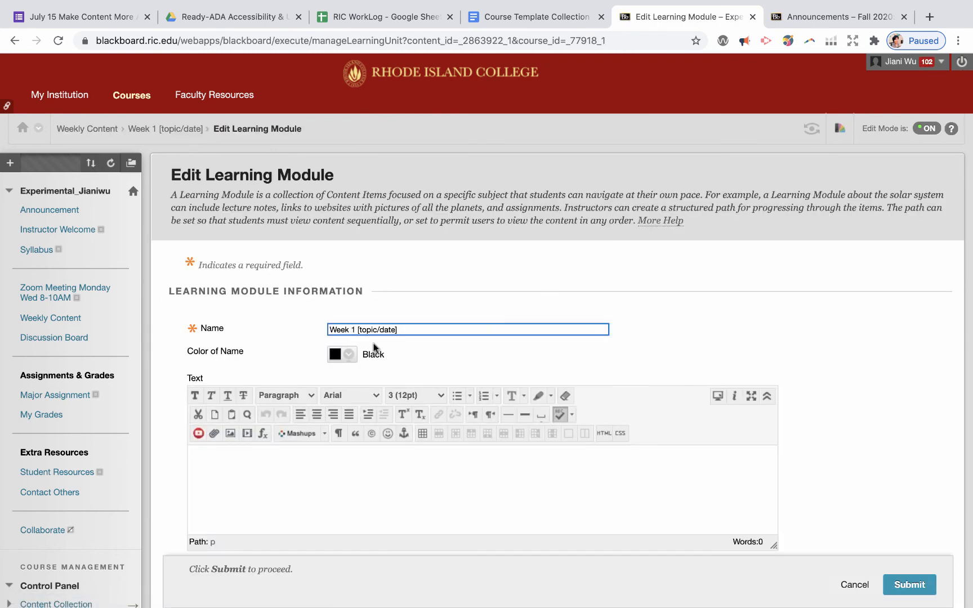
key(BackSpace)
text(2)
click(908, 585)
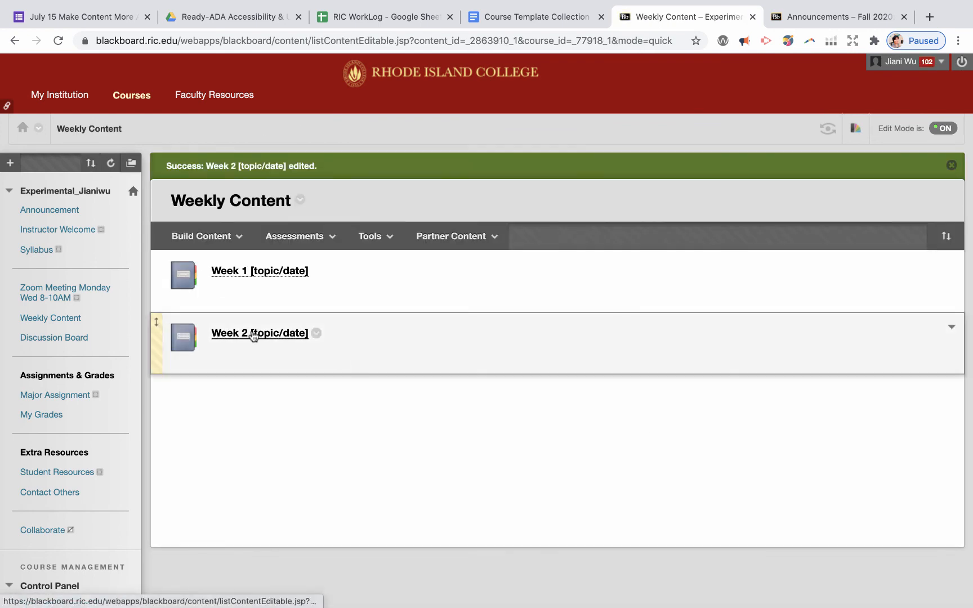
click(247, 336)
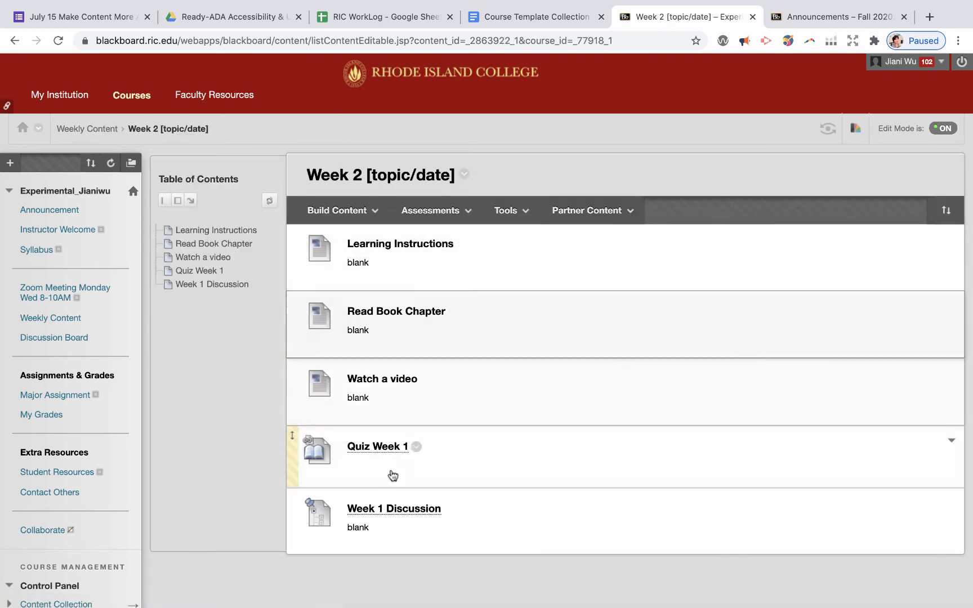
mouse_move(435, 211)
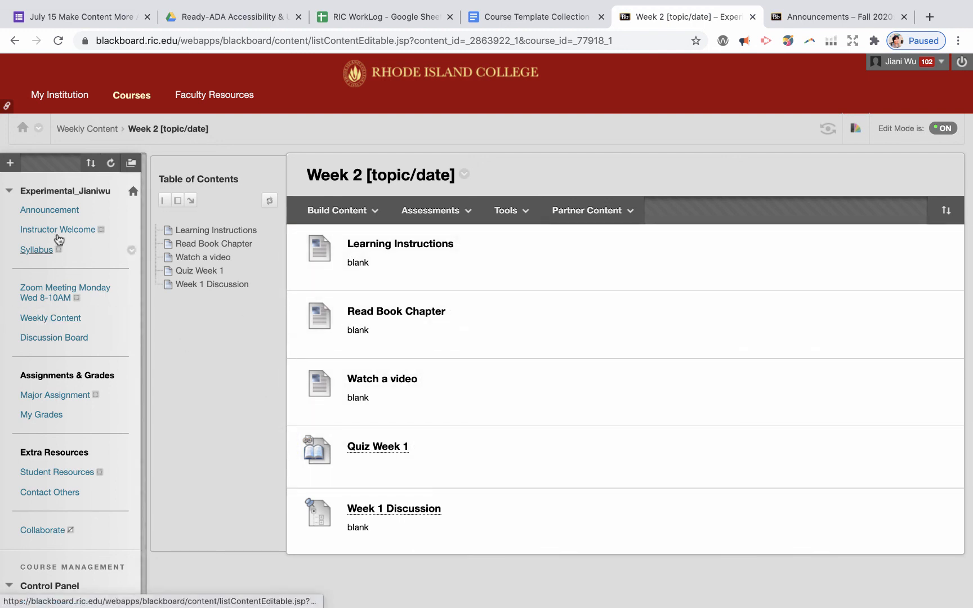
- Create an item in Instructor Welcome named "Welcome to the Course!" with the text "talk about yourself"
click(44, 230)
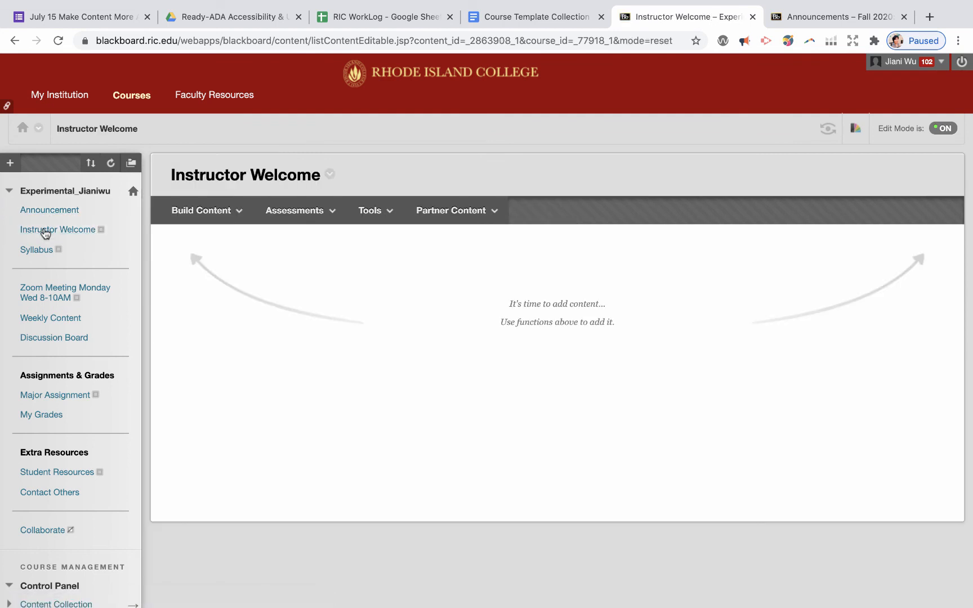
mouse_move(192, 220)
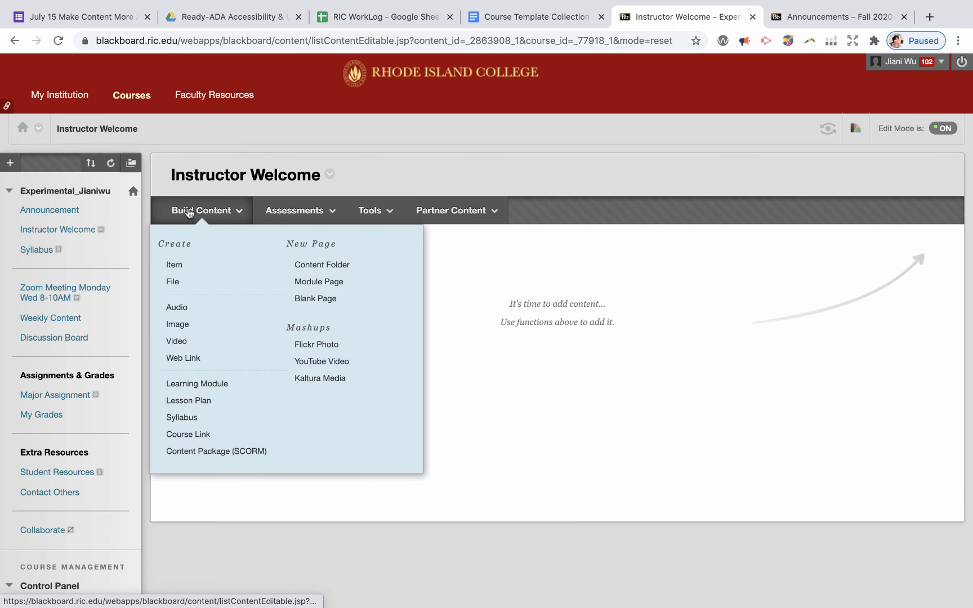
click(176, 268)
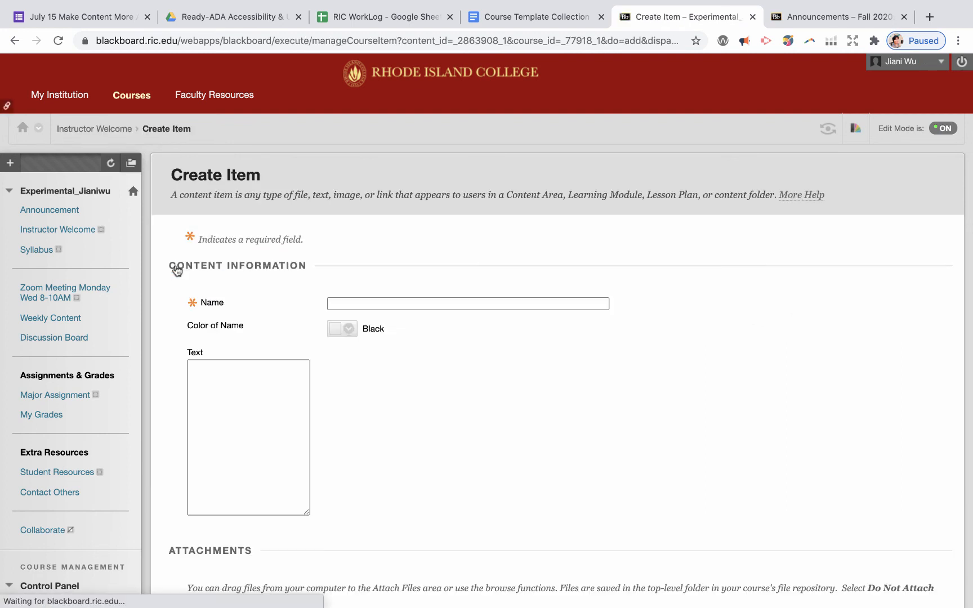
click(336, 302)
text(Welcome to the Course!)
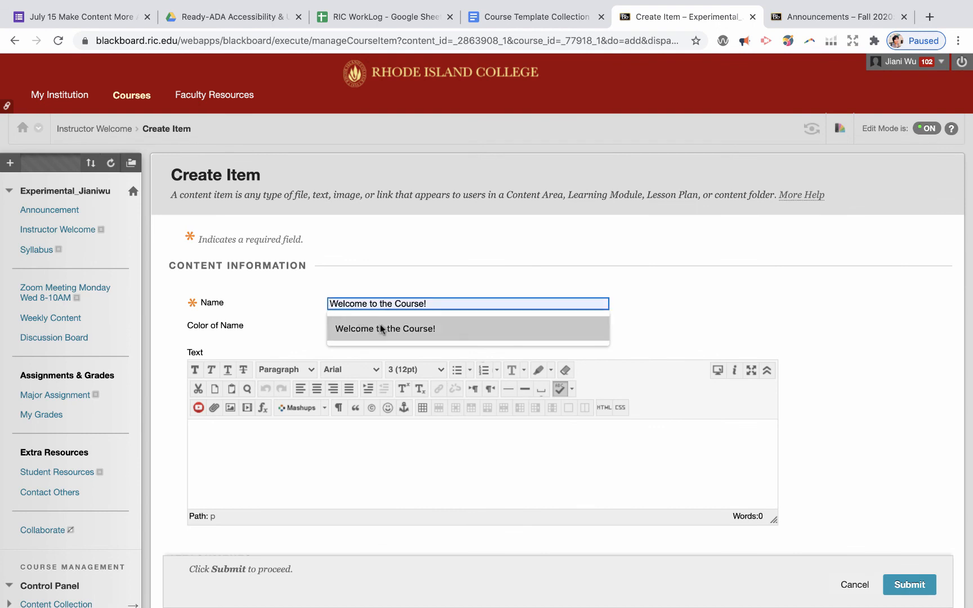
click(380, 326)
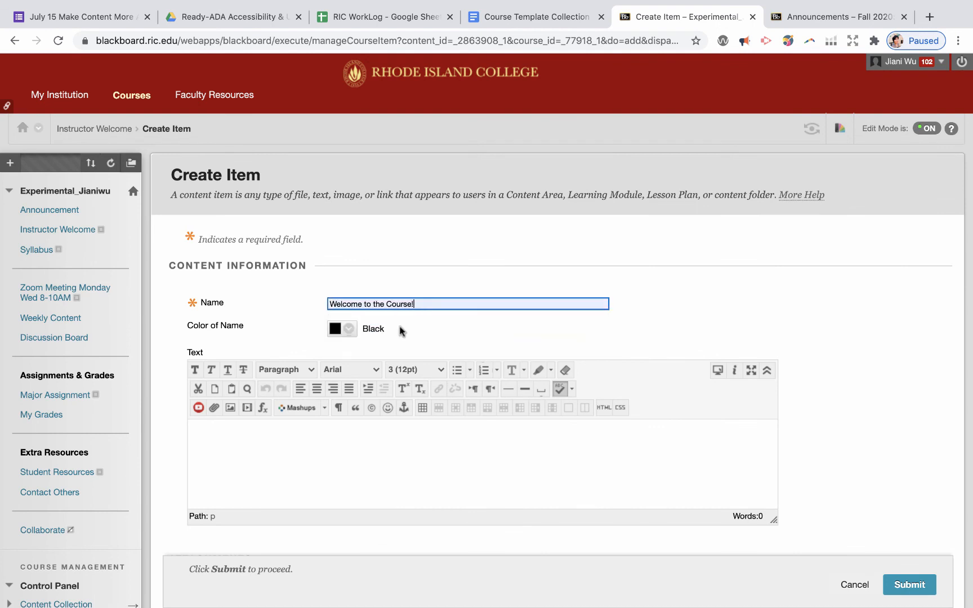
click(324, 441)
text(talk about yourself)
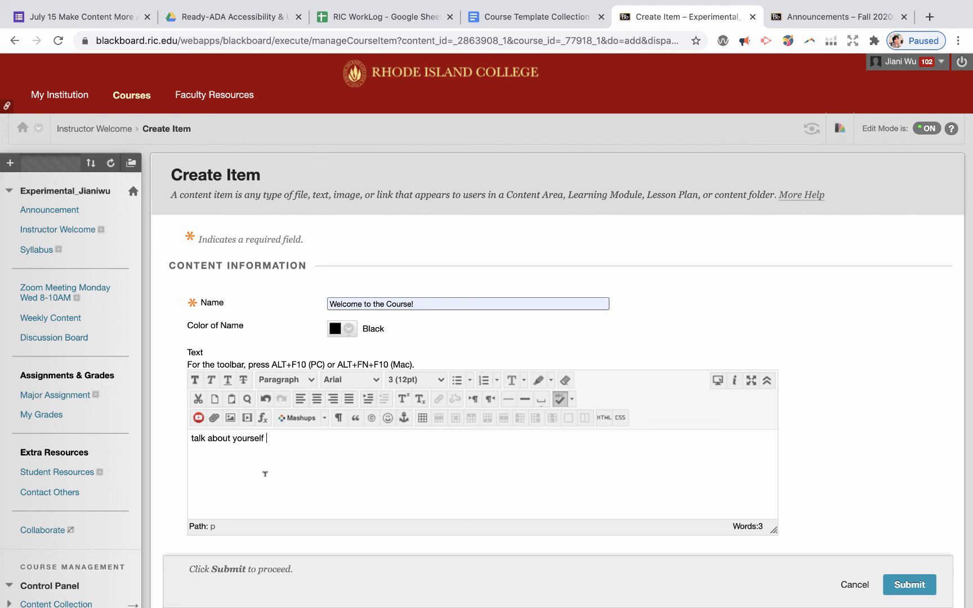
click(915, 585)
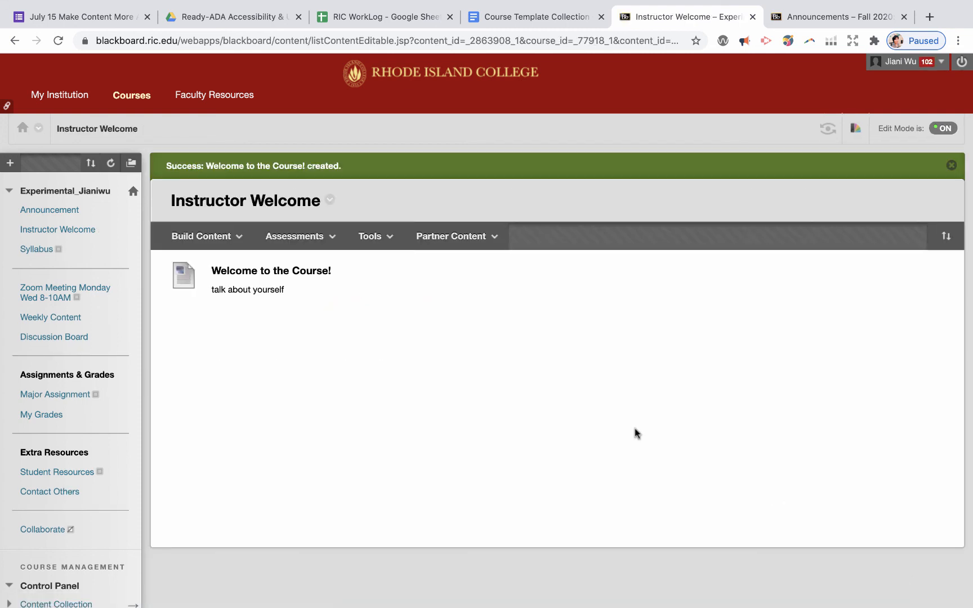
- Create an item in the Syllabus area named "Syllabus" with the placeholder text "blank"
click(33, 250)
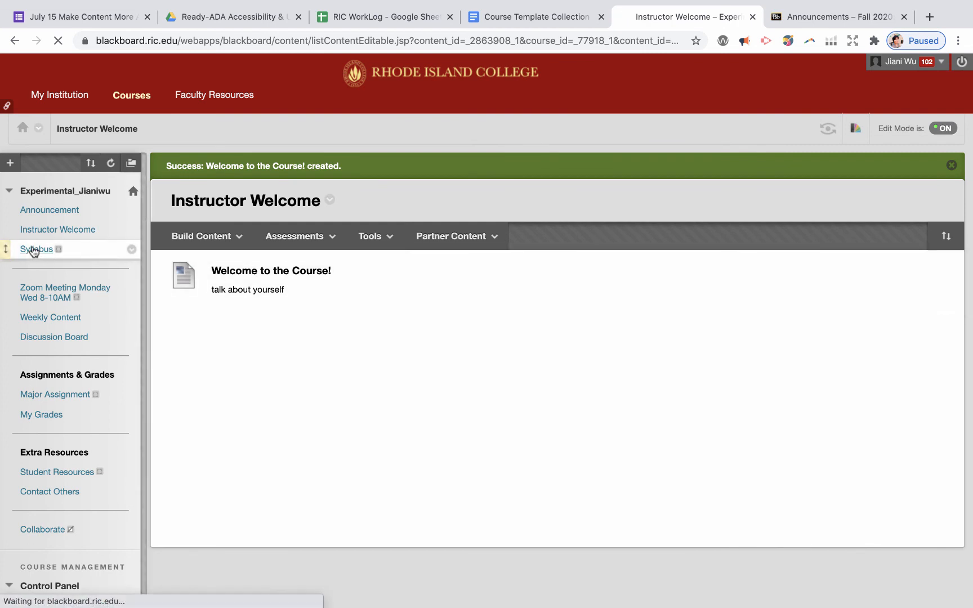
click(201, 211)
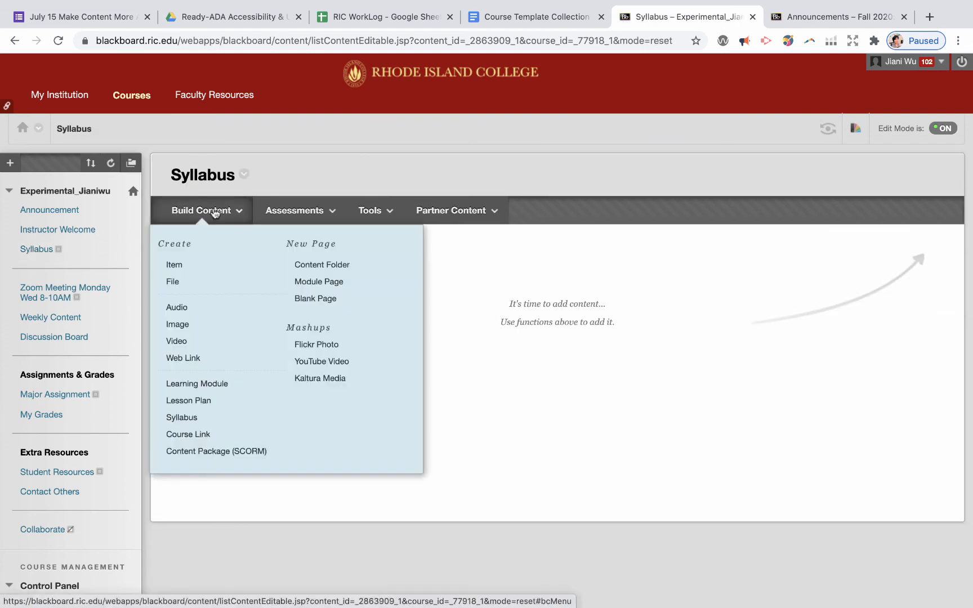
click(187, 265)
text(Syl)
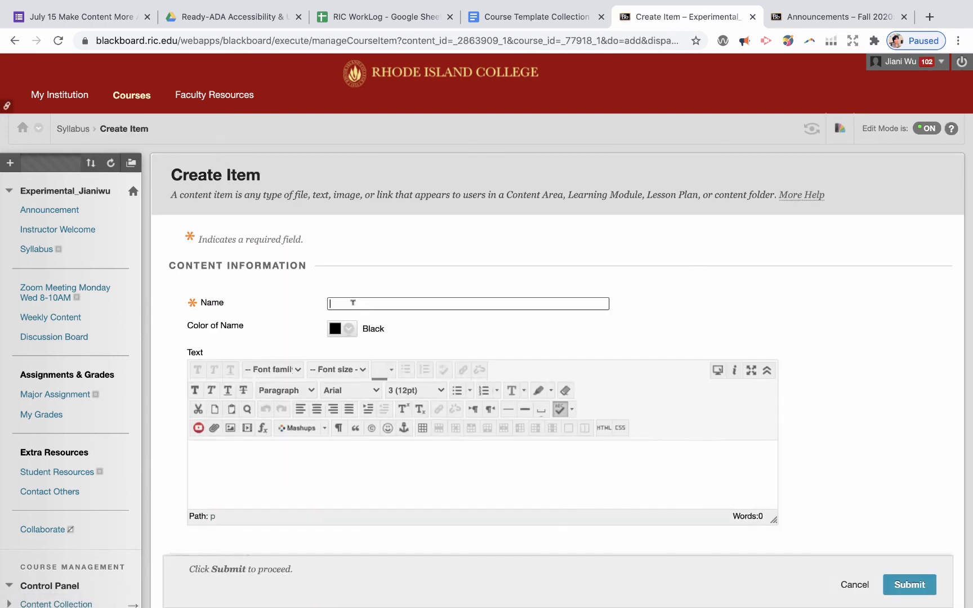
text(labus)
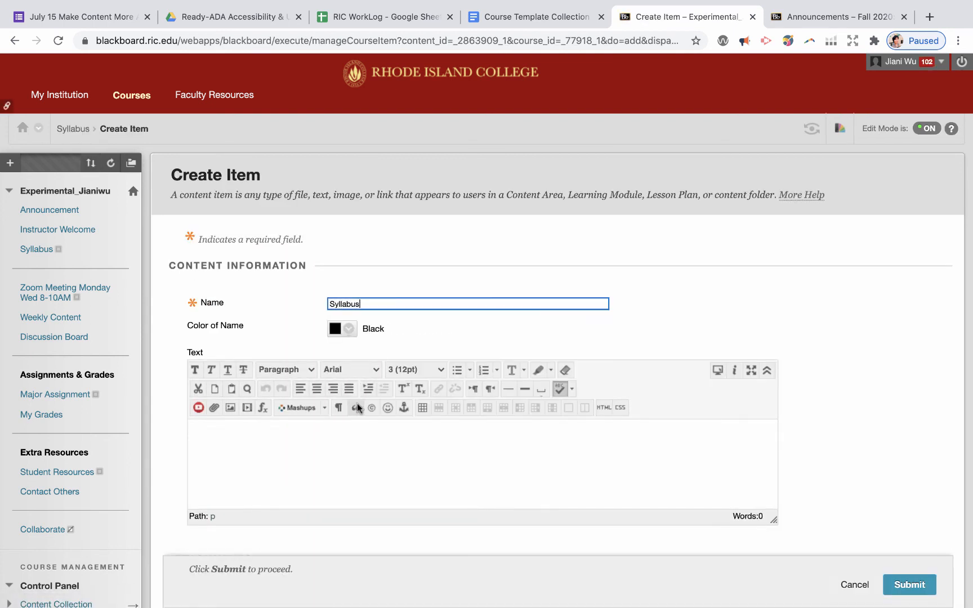
click(345, 431)
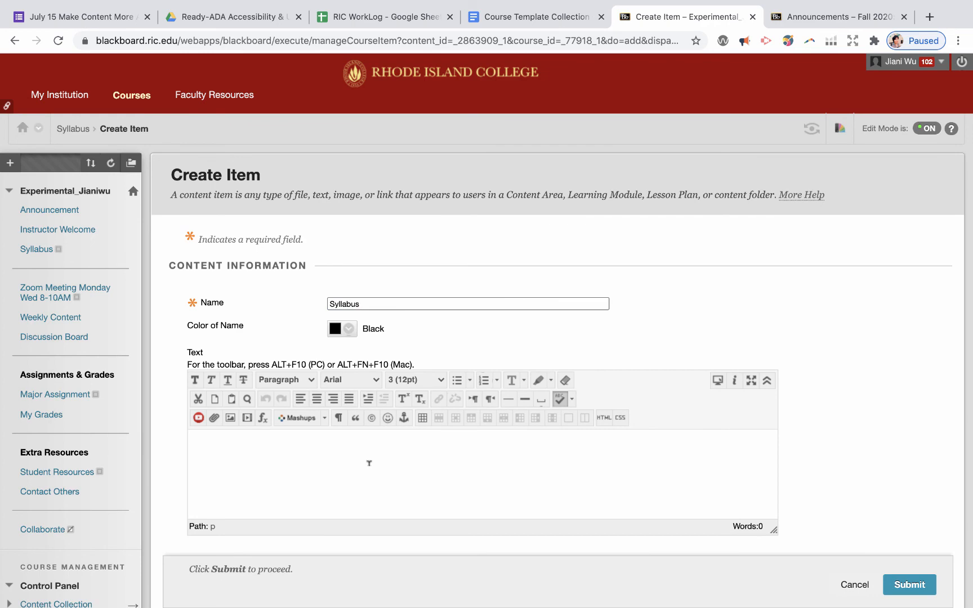
text(blank)
scroll(851, 471, down, 4)
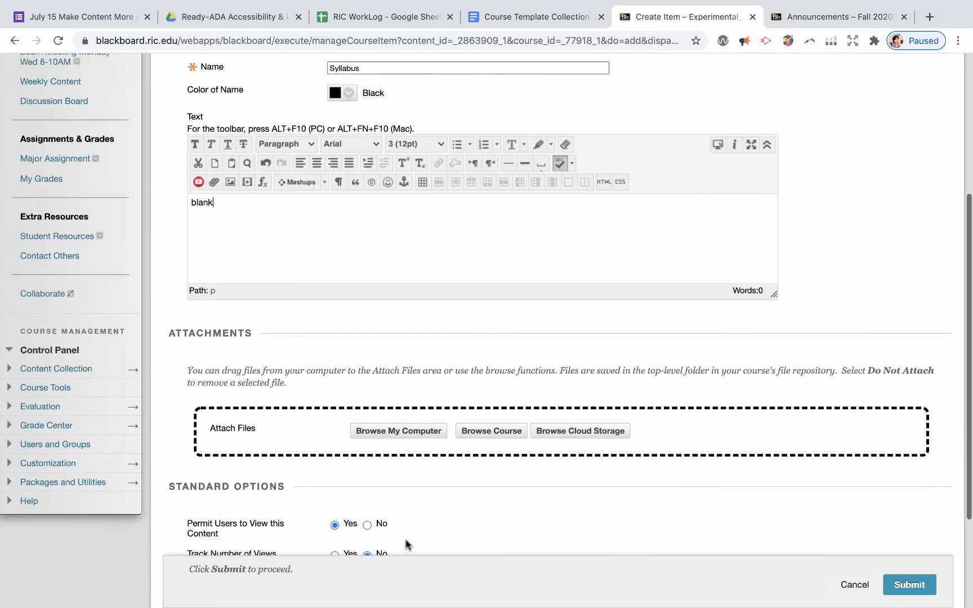
click(888, 587)
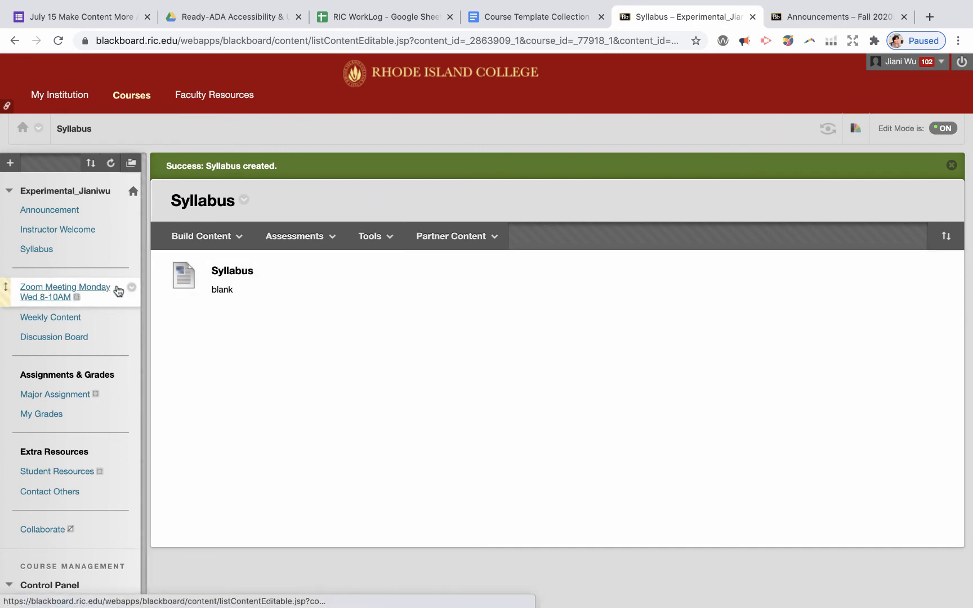
- Start a new item in the Zoom Meeting Monday Wed 8-10AM area, named "ZOOM Meeting & Guidelines"
click(90, 288)
click(215, 219)
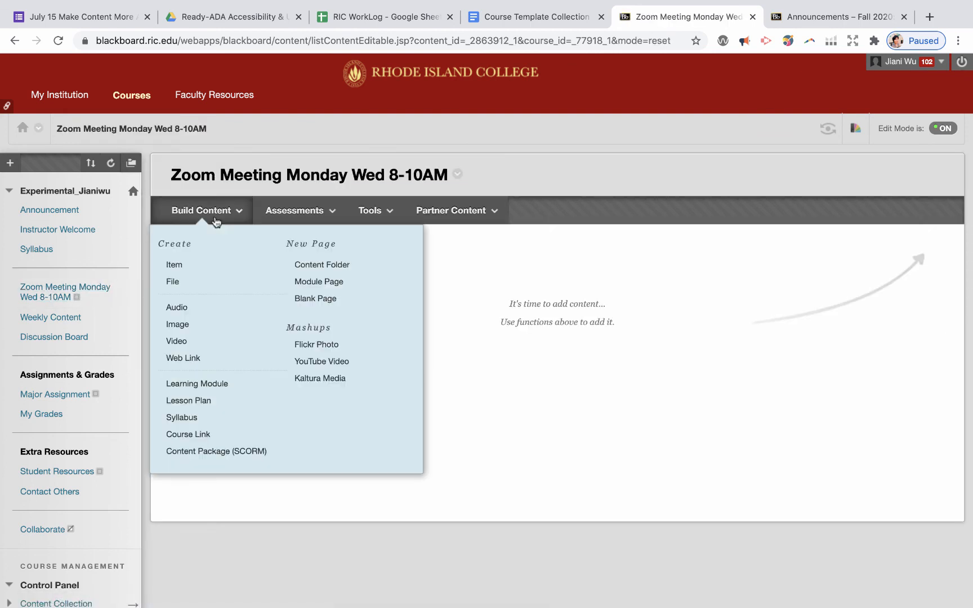
click(189, 265)
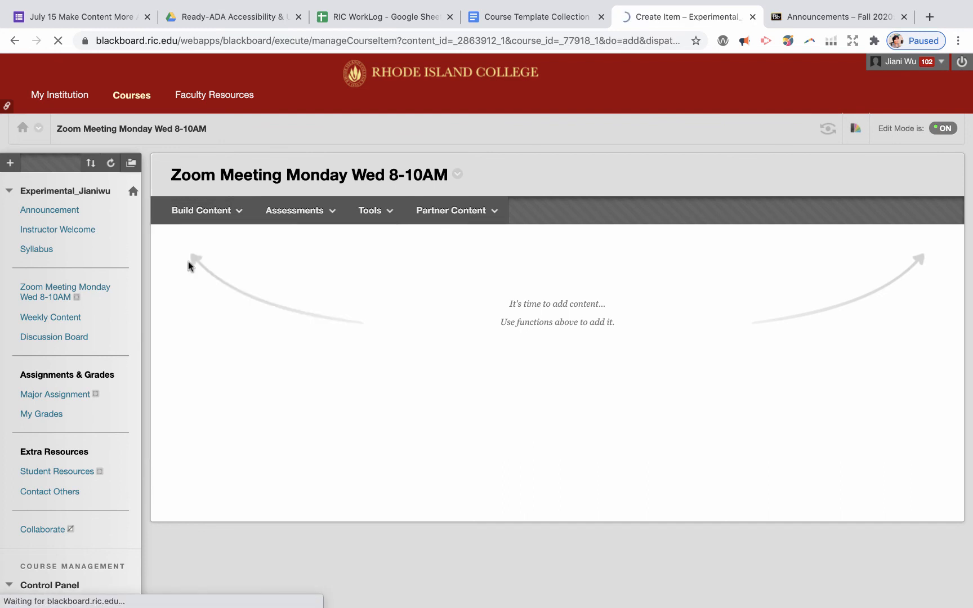
text(zoo)
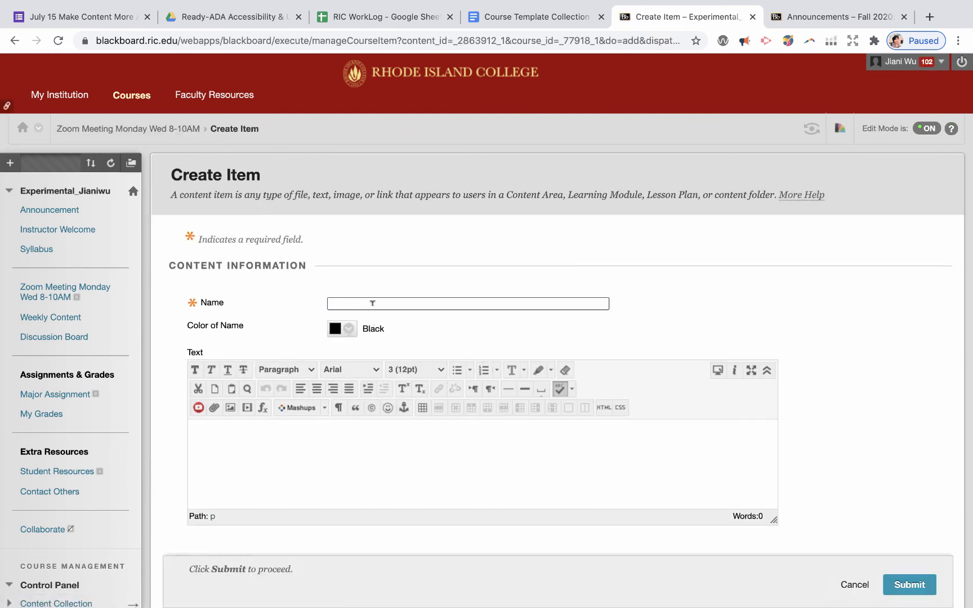
text(M Meeting)
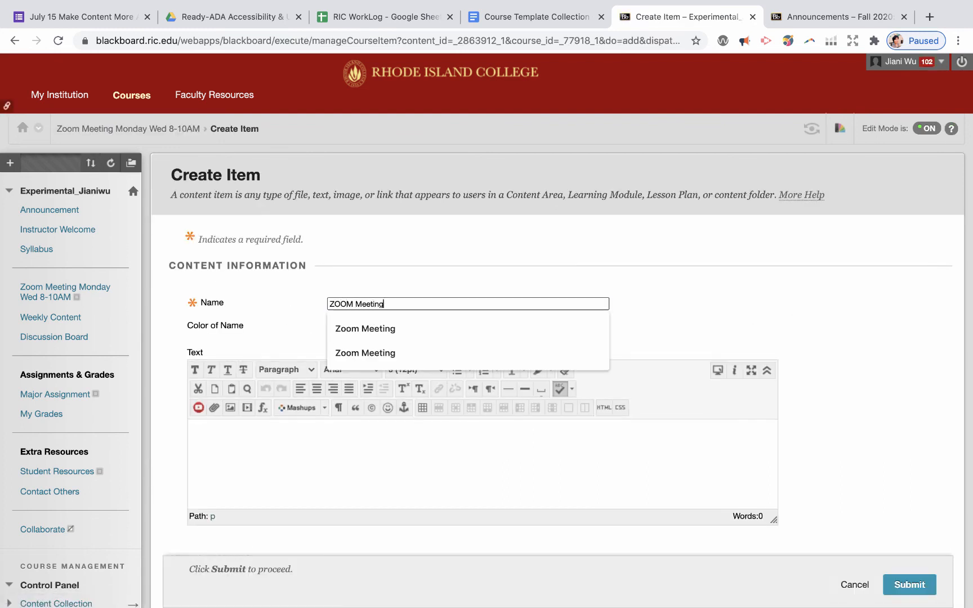
text( & Guidelines)
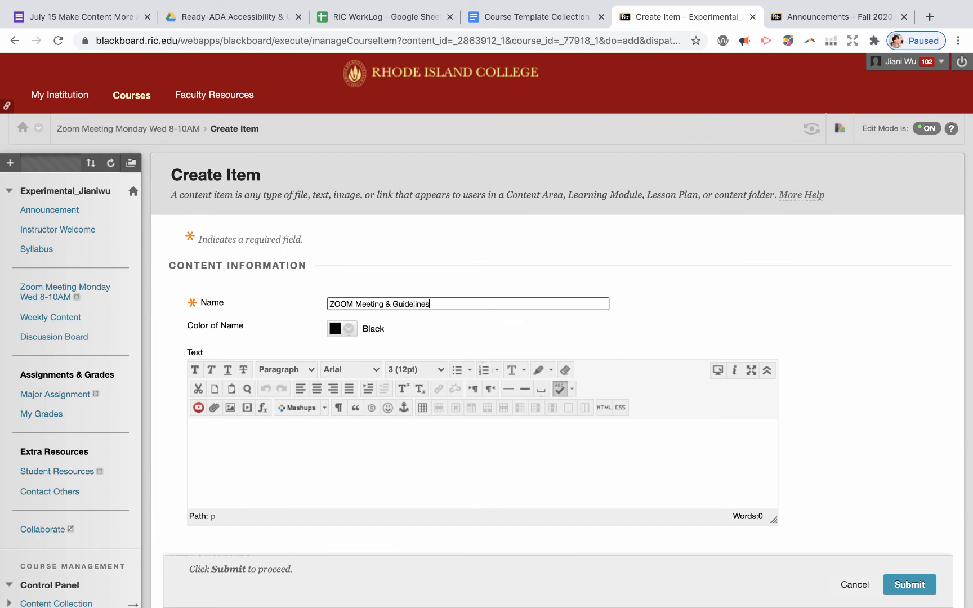
- Enter "Blank" as the ZOOM Meeting & Guidelines item's text and submit the item
click(354, 442)
text(Blank)
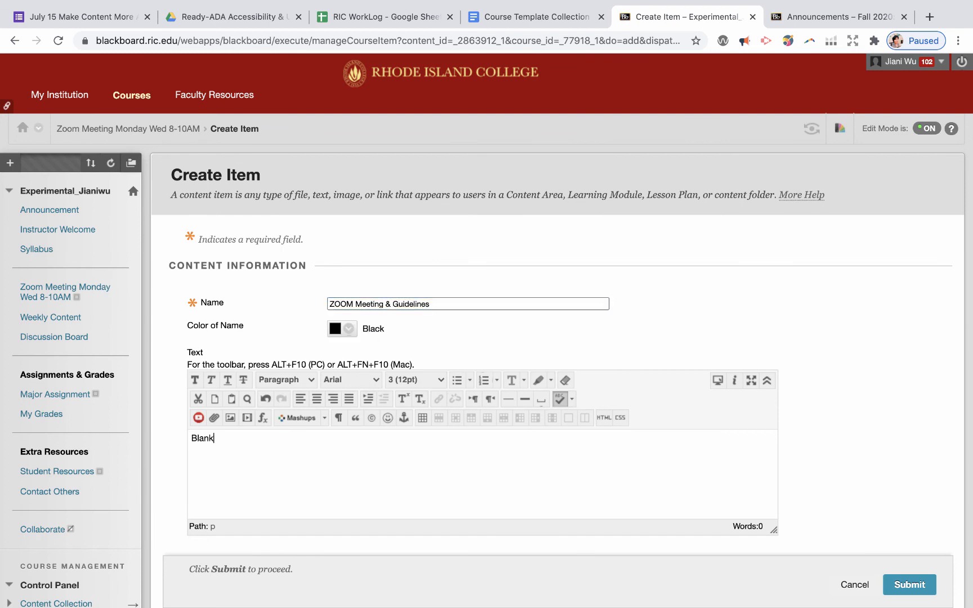
key(BackSpace)
key(BackSpace)
key(BackSpace)
key(BackSpace)
key(BackSpace)
key(super+z)
click(910, 586)
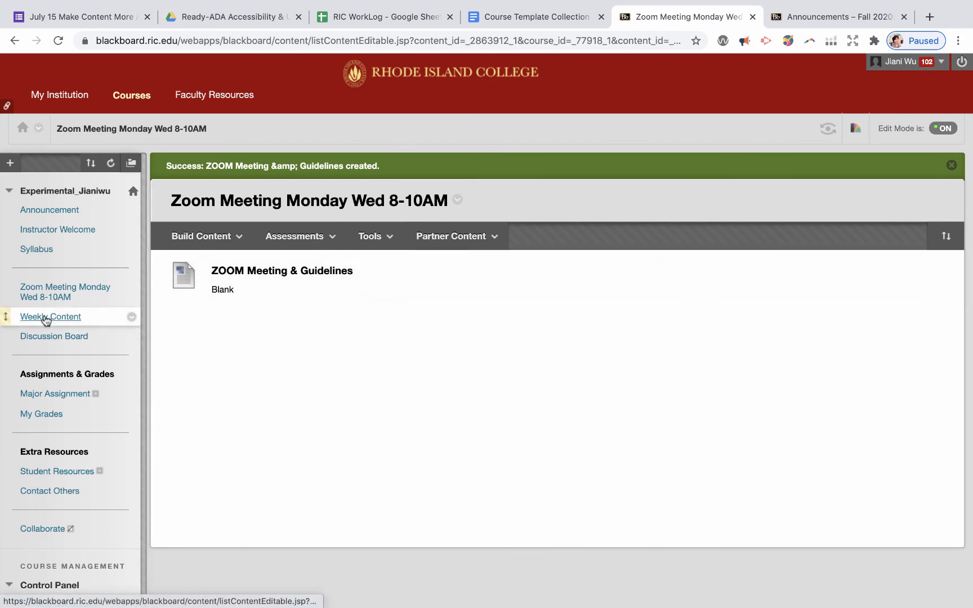
- Start a new assignment in the Major Assignment area, named "Assignment", with the instructions "blank"
click(62, 341)
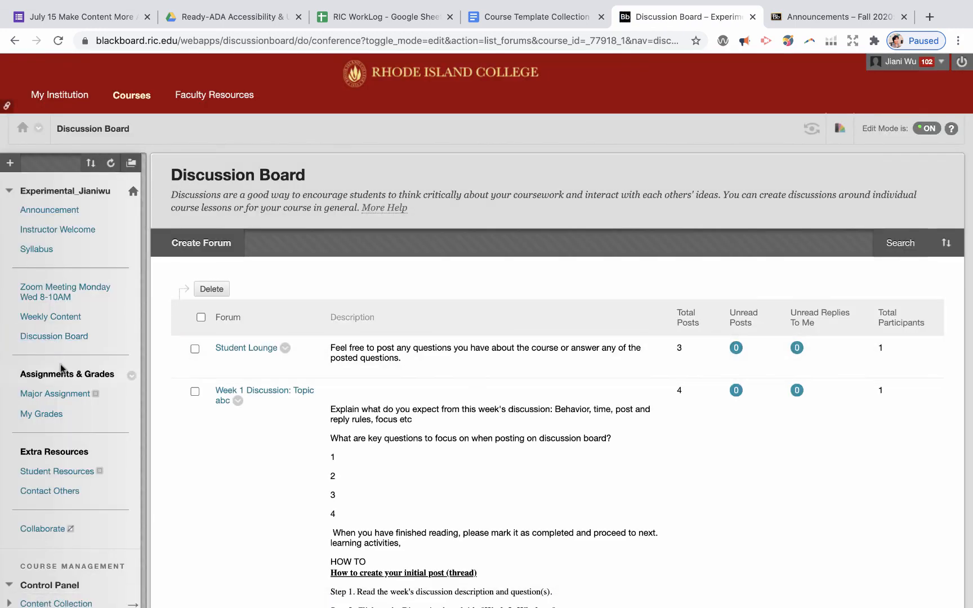
scroll(60, 364, down, 2)
click(47, 328)
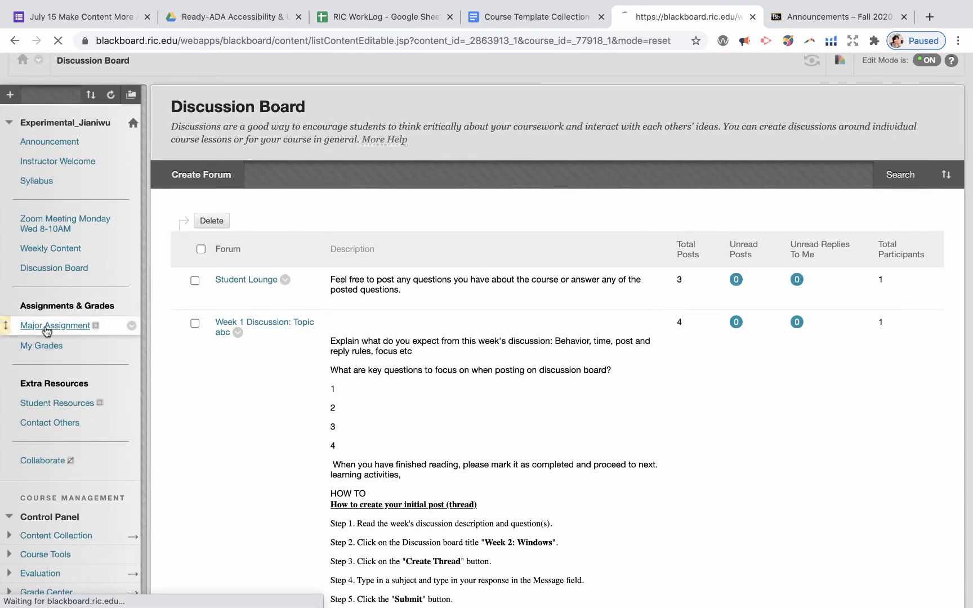
click(208, 211)
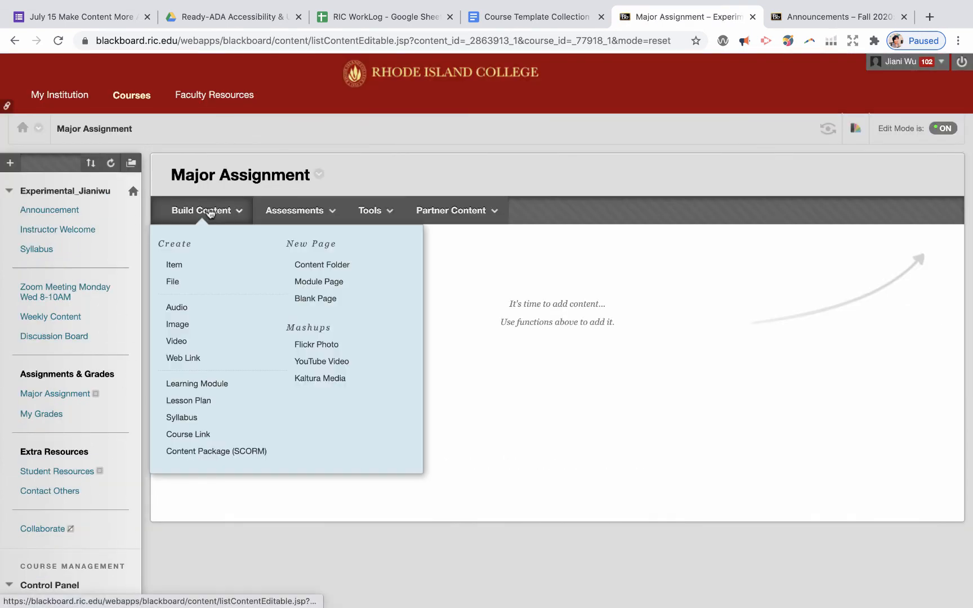
click(298, 211)
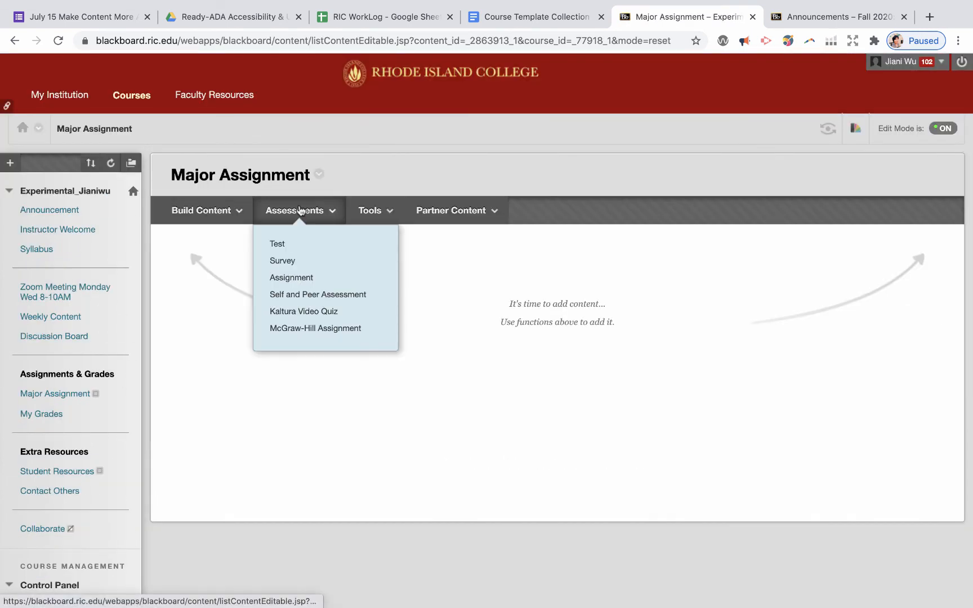
click(285, 279)
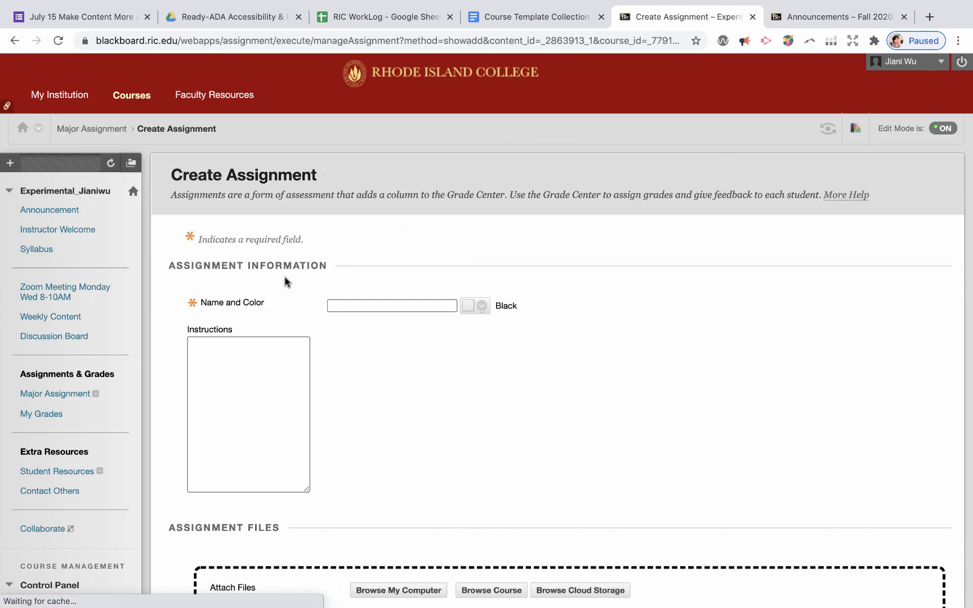
text(Assignment)
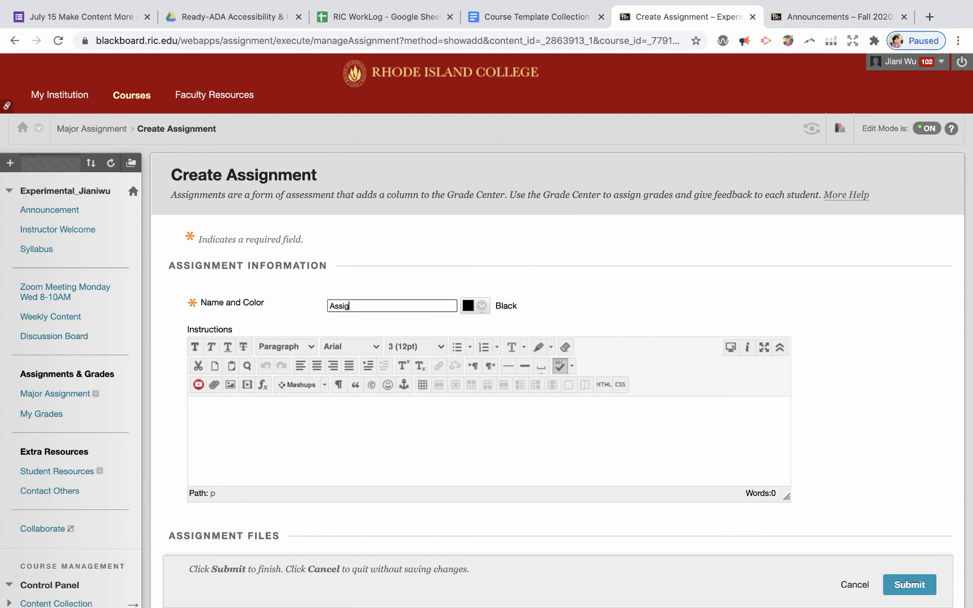
click(315, 426)
text(blank)
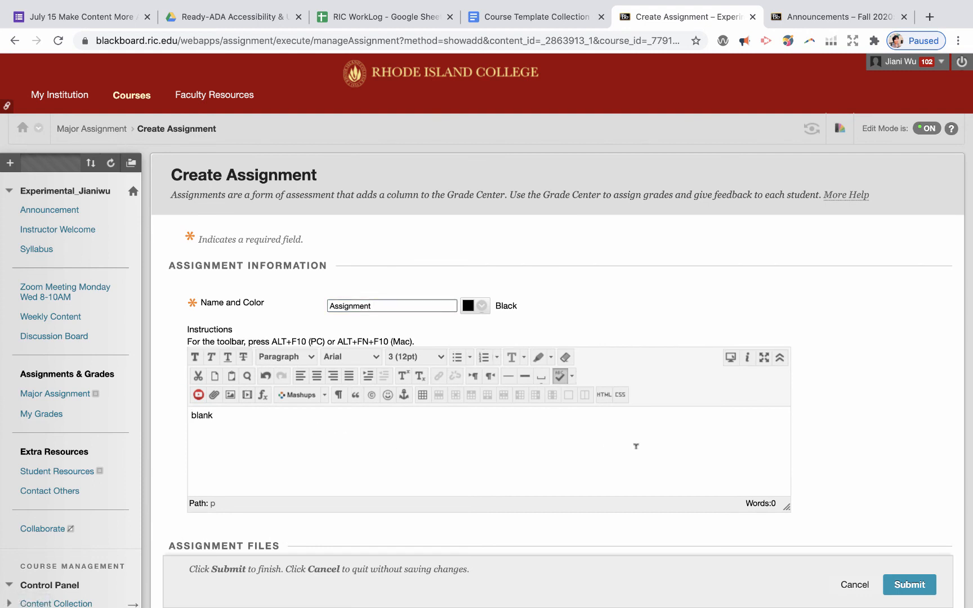
- Review the new assignment's due date, grading and availability settings, and try to submit it without a Points Possible value
scroll(636, 446, down, 4)
scroll(851, 434, down, 5)
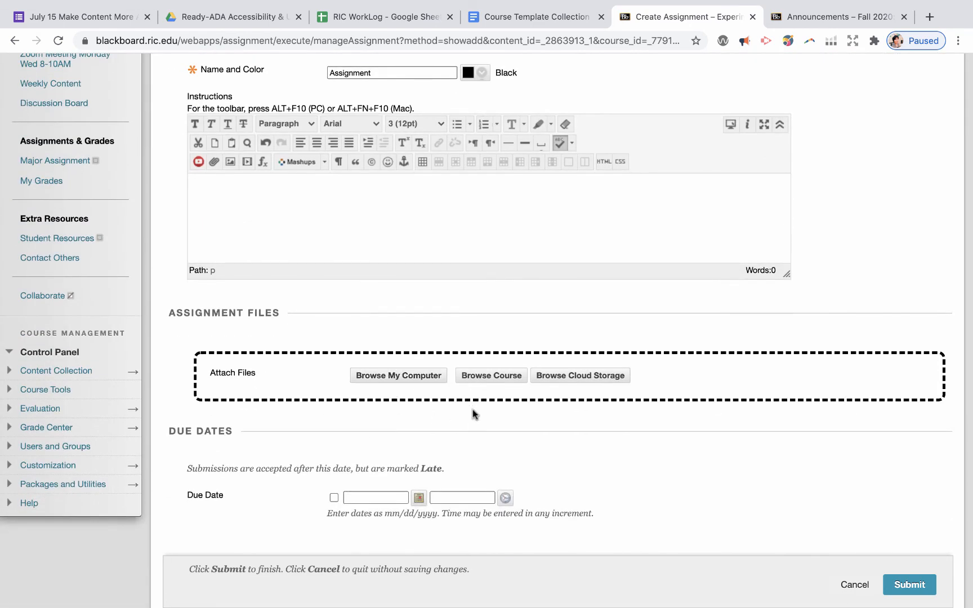
scroll(679, 447, down, 5)
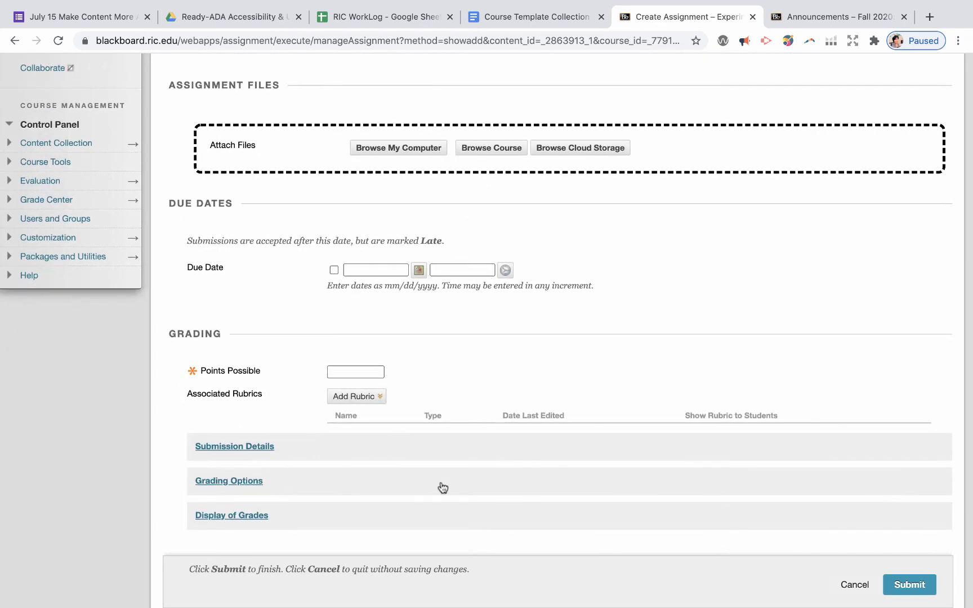
scroll(441, 486, down, 3)
scroll(442, 488, down, 2)
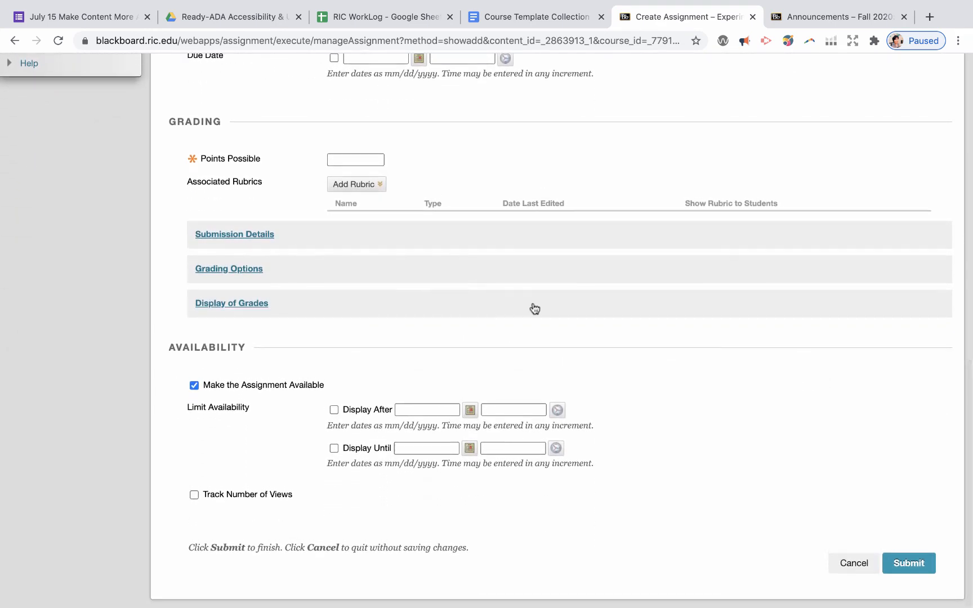
scroll(533, 308, up, 6)
scroll(533, 307, up, 7)
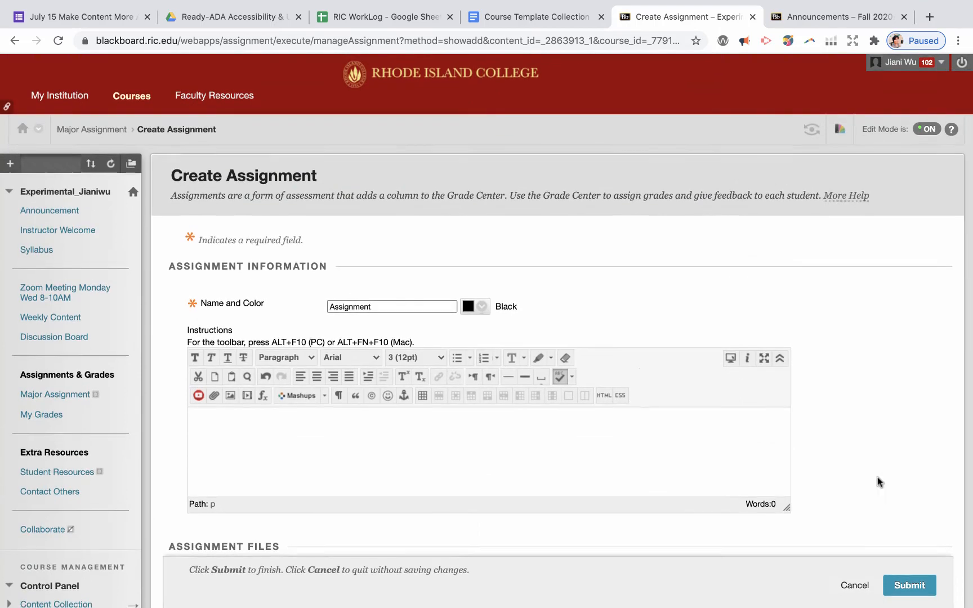
click(908, 586)
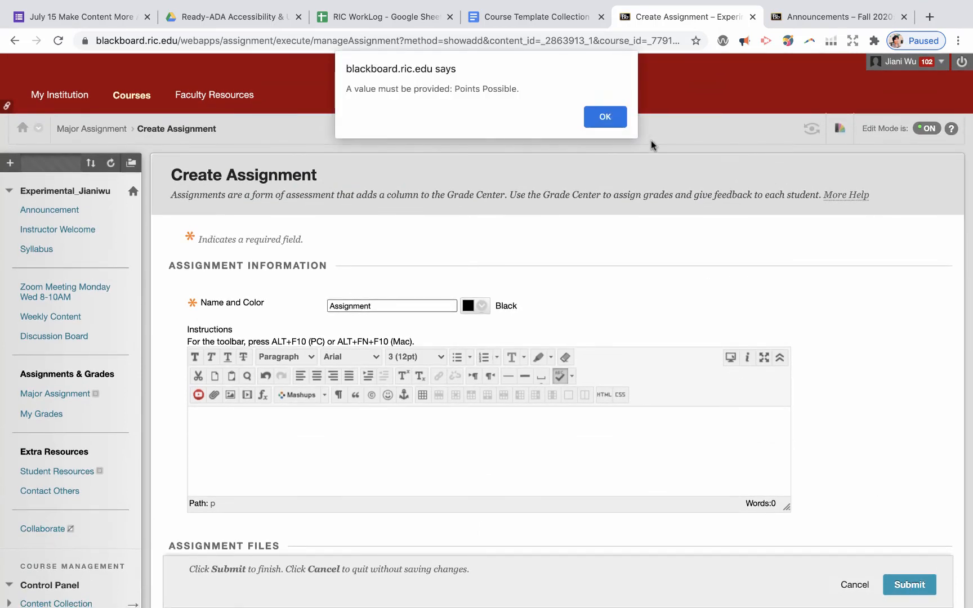
click(604, 127)
- Re-enter the assignment's instructions so that they contain the word "blank" only once
scroll(456, 298, up, 10)
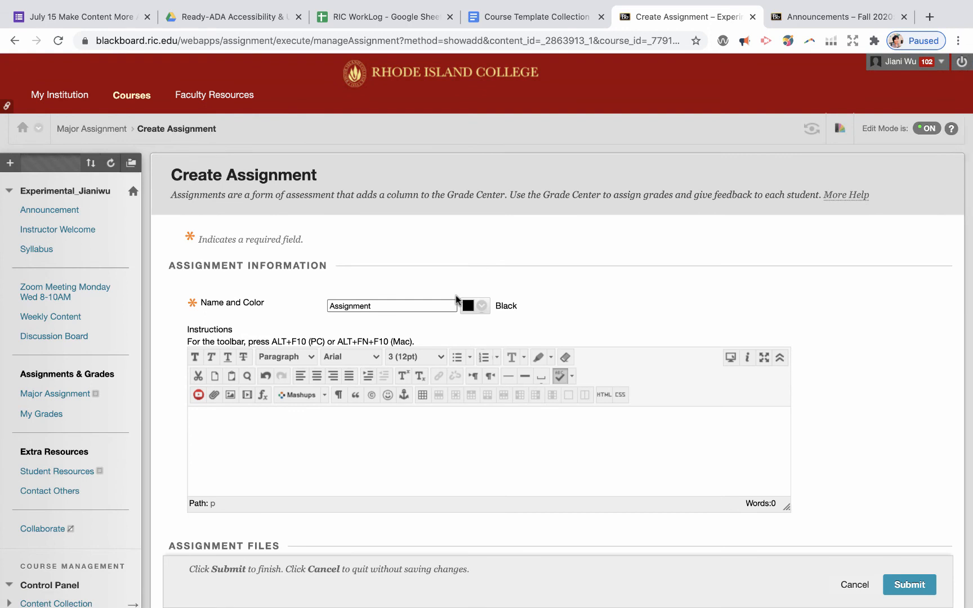
click(335, 437)
text(blankblank)
key(BackSpace)
key(BackSpace)
key(BackSpace)
key(BackSpace)
key(BackSpace)
- Set the assignment's Points Possible to 100 and submit it
scroll(915, 338, down, 7)
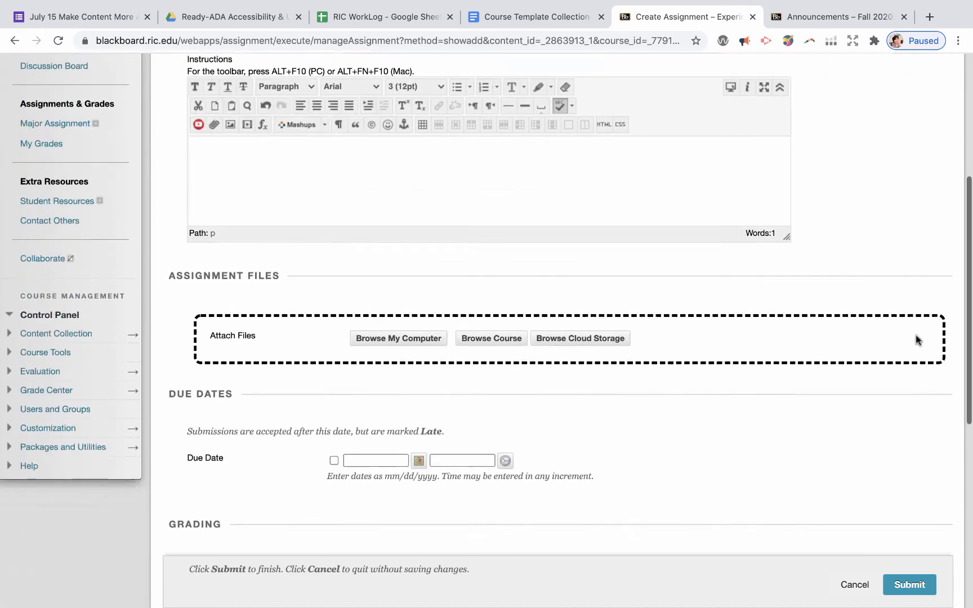
scroll(916, 335, down, 2)
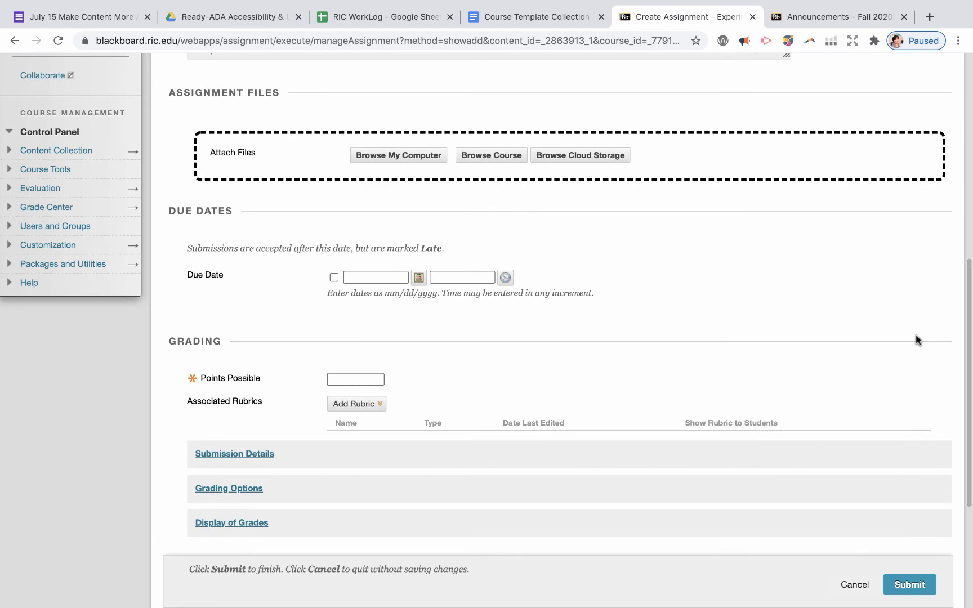
scroll(914, 338, down, 2)
scroll(915, 335, down, 2)
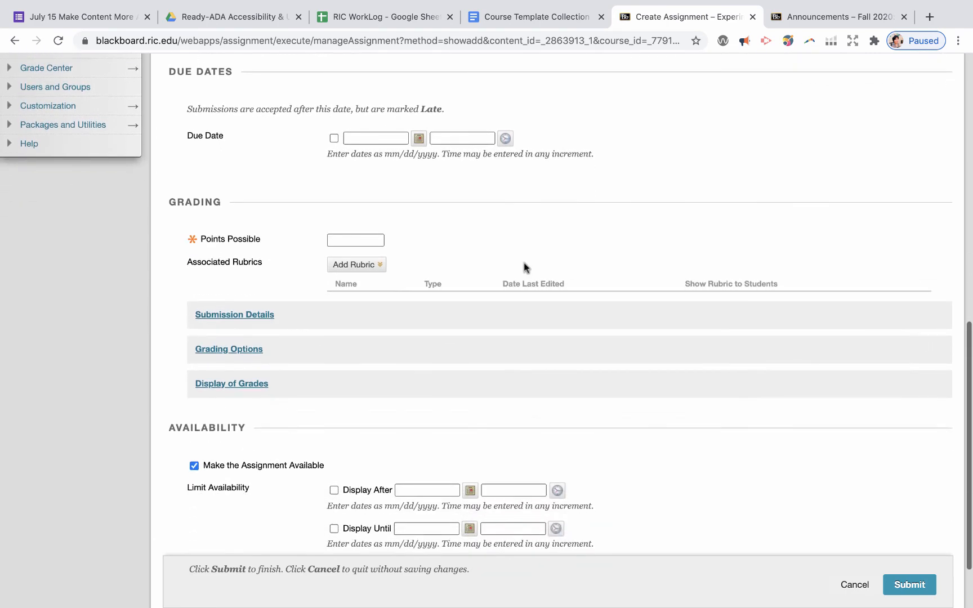
click(358, 239)
text(100)
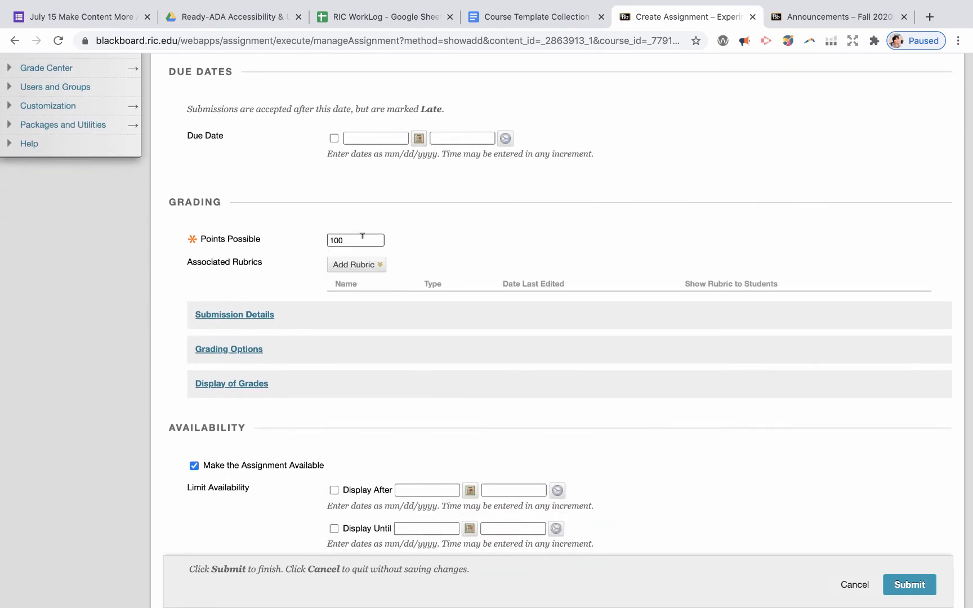
click(920, 585)
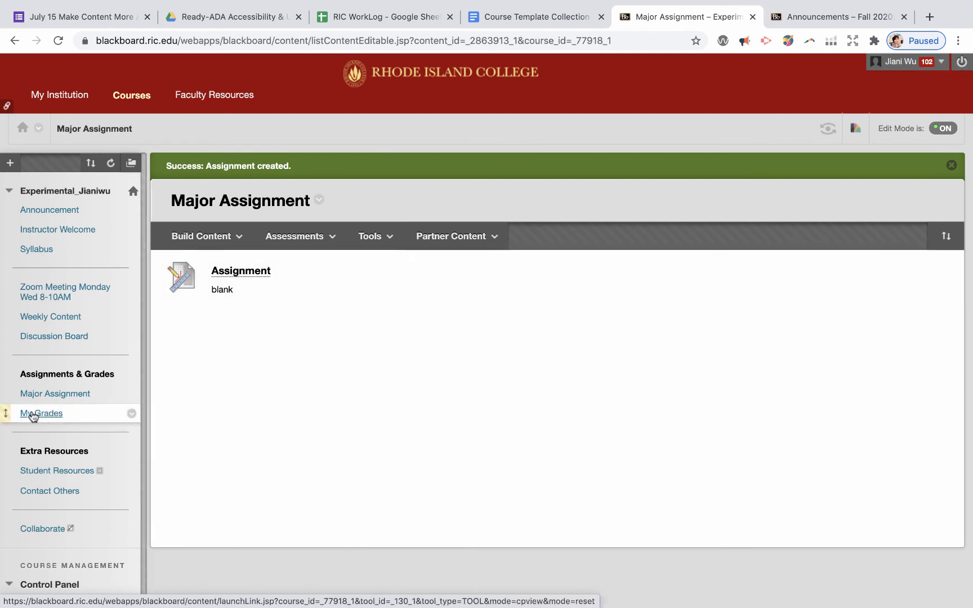
- Look over My Grades and start a new item in the Student Resources area, named "Student Resources"
scroll(84, 410, down, 3)
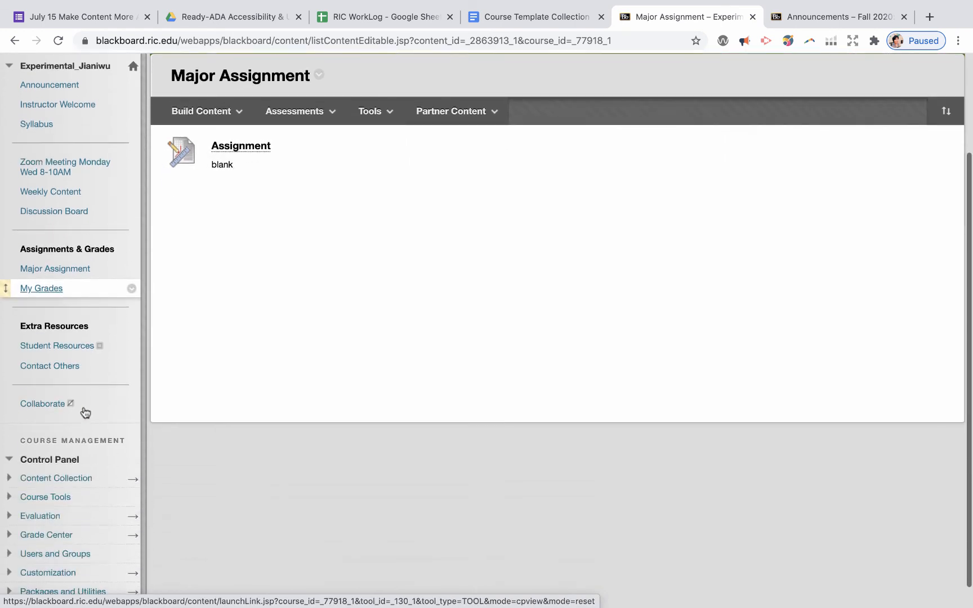
click(35, 289)
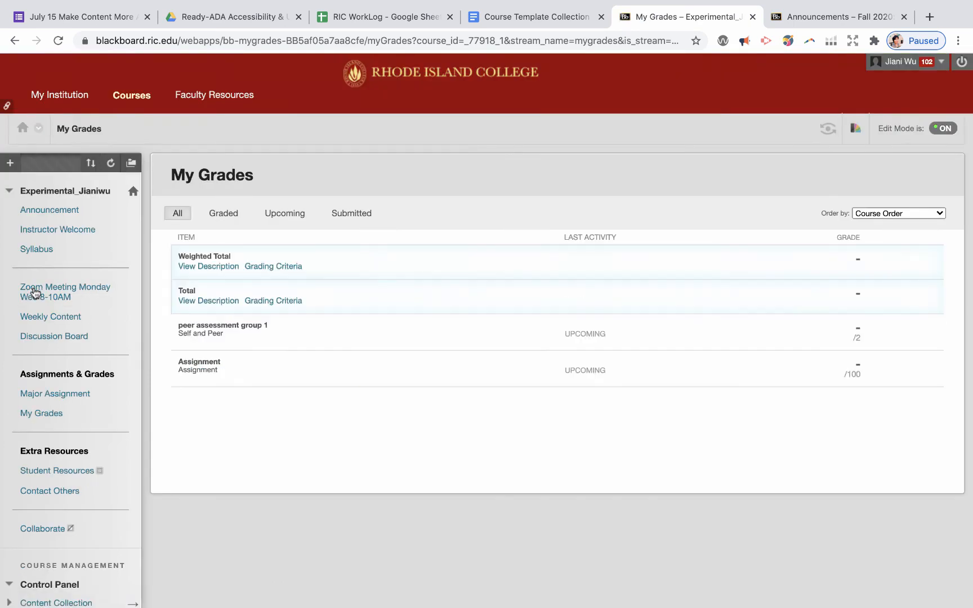
scroll(52, 383, down, 3)
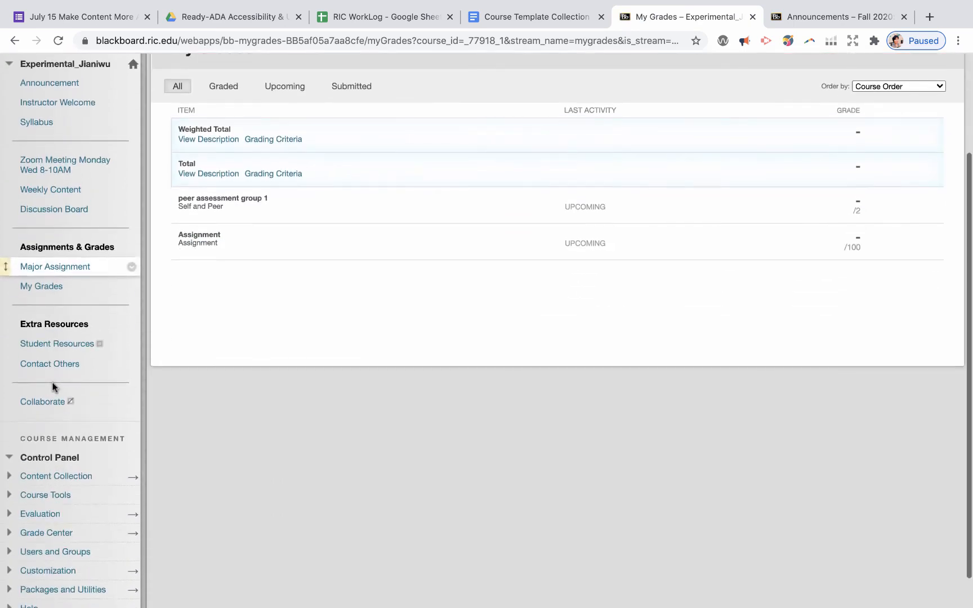
click(55, 343)
click(206, 215)
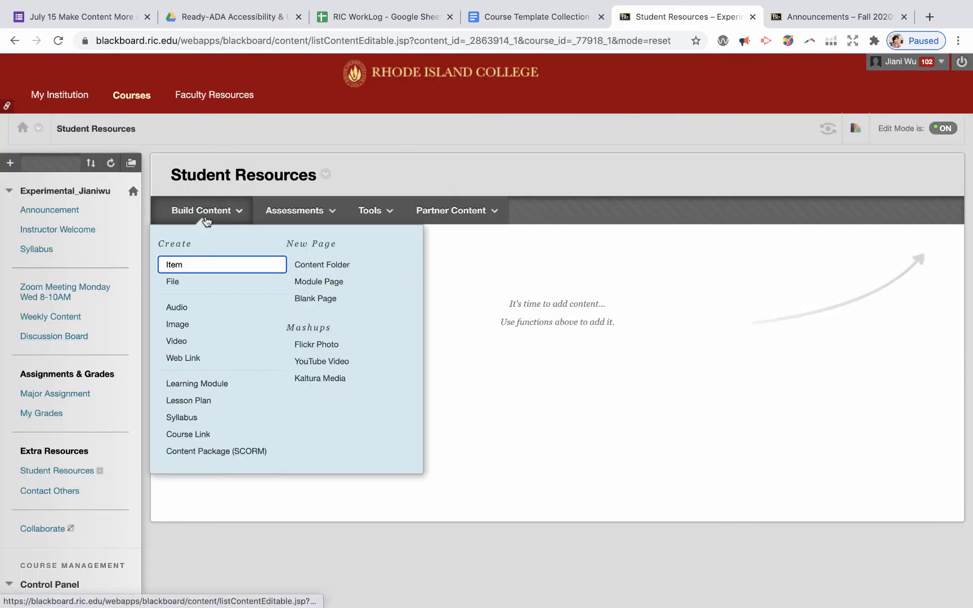
click(187, 263)
text(Studen)
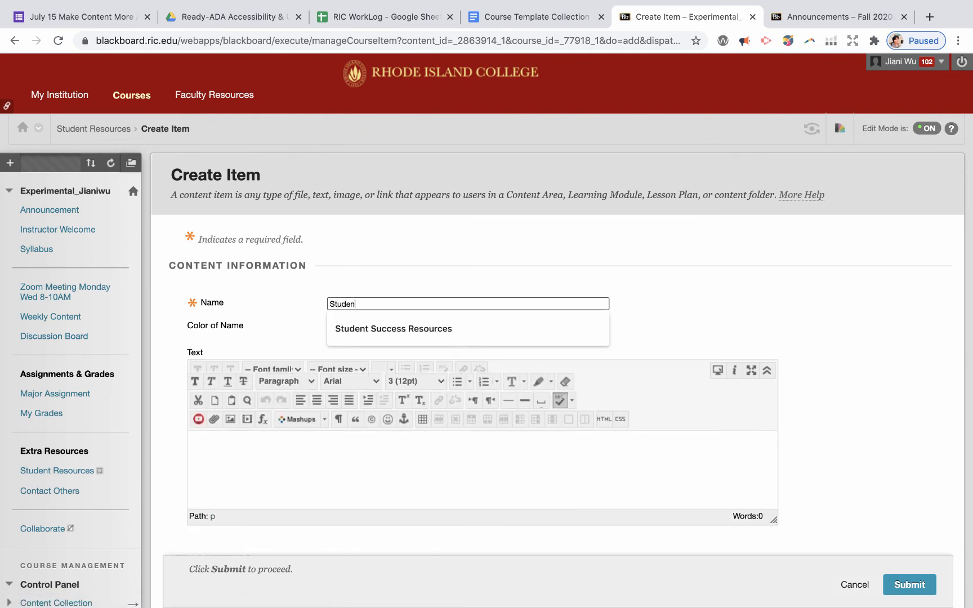
text(t Reso)
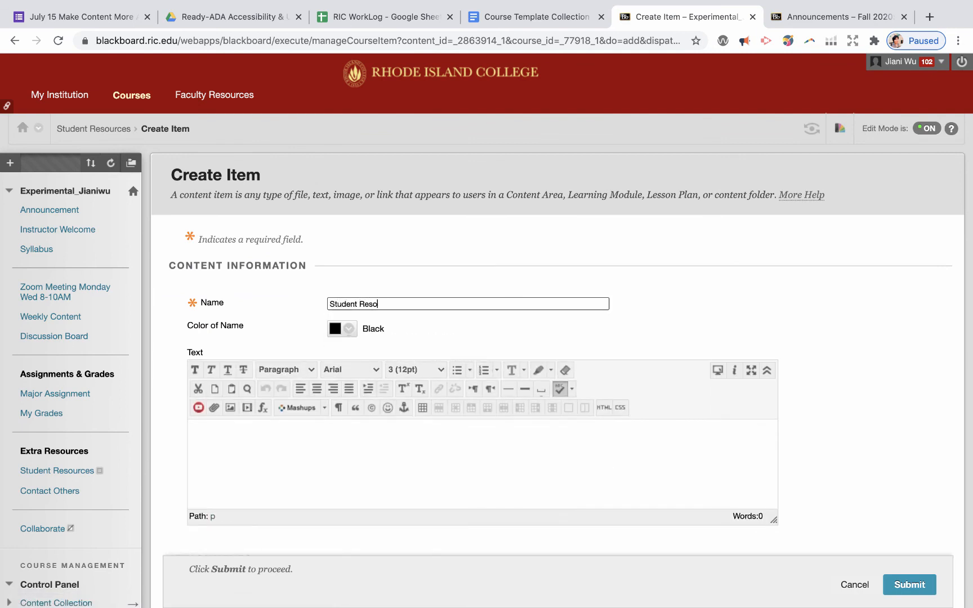
text(urces)
- Enter "blank" as the Student Resources item's text and submit the item
click(331, 469)
text(blank)
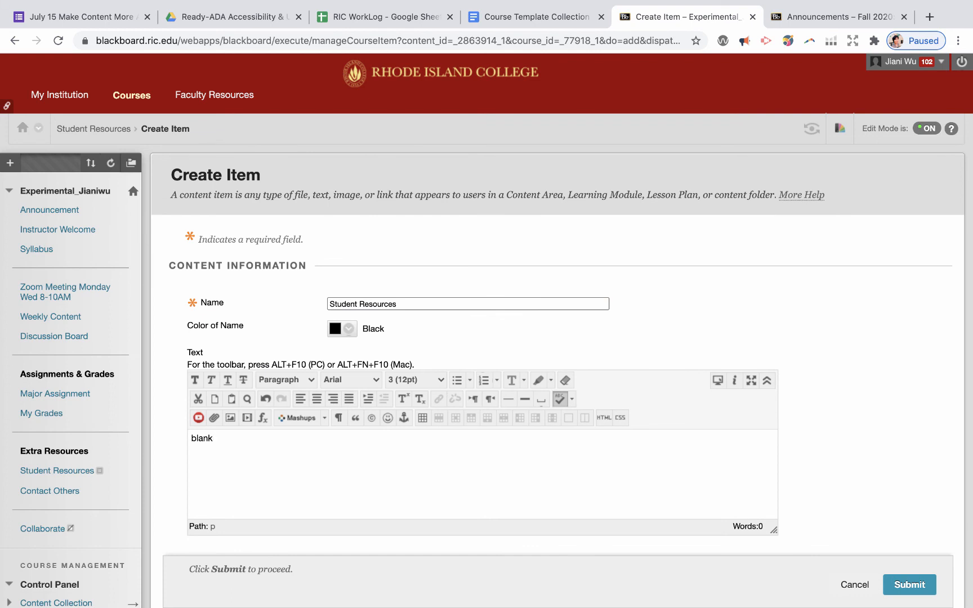
scroll(362, 477, down, 2)
scroll(362, 478, down, 2)
scroll(366, 484, up, 2)
click(904, 582)
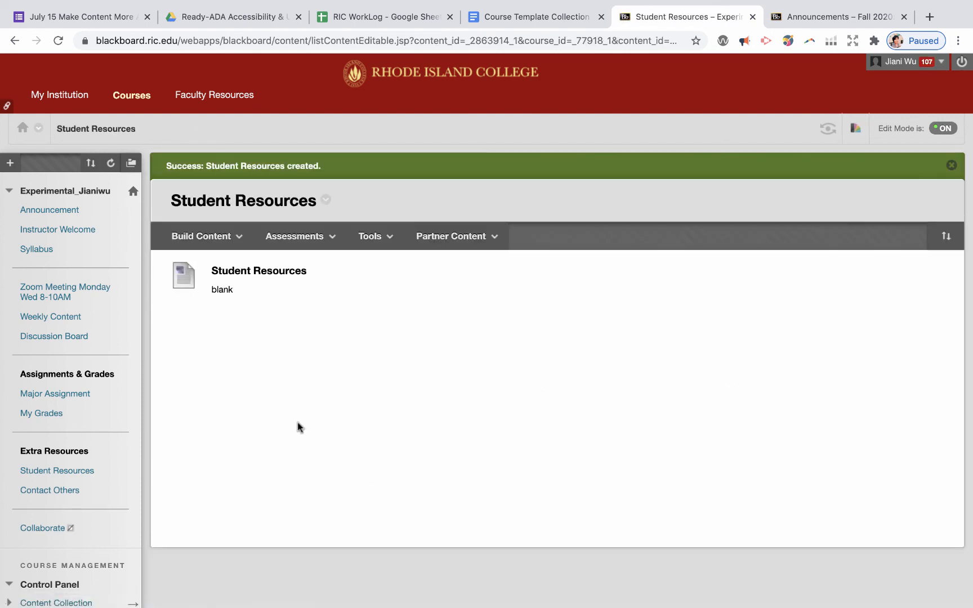
- Enter Student Preview mode and view the Announcement, Instructor Welcome, Syllabus and Zoom Meeting Monday Wed 8-10AM pages
scroll(136, 319, down, 3)
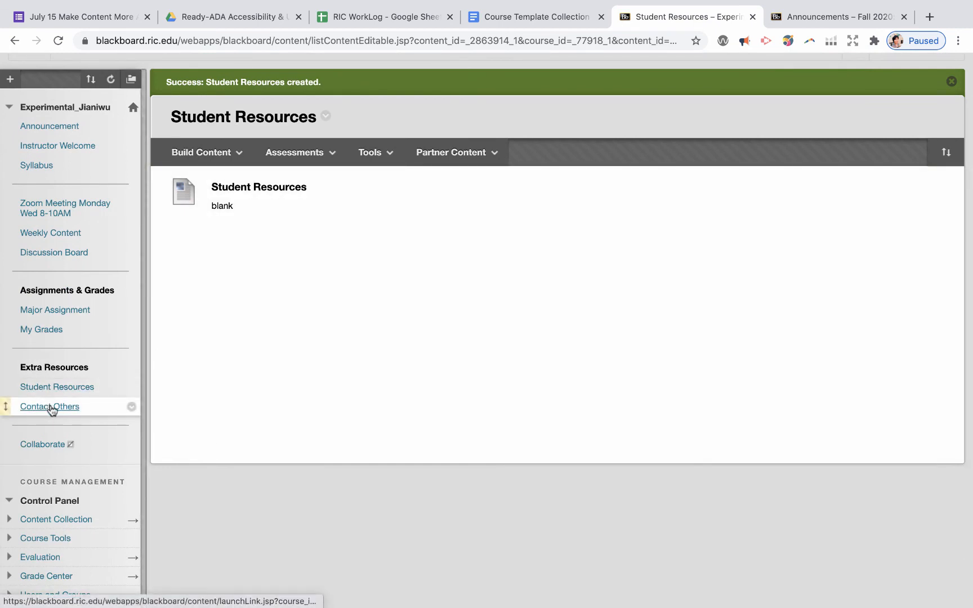
scroll(371, 275, up, 3)
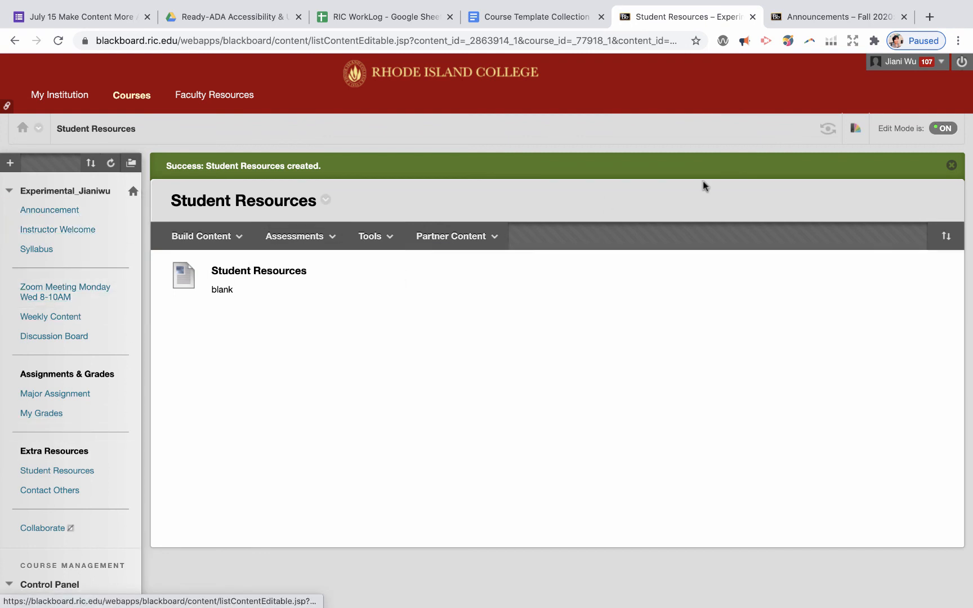
click(825, 131)
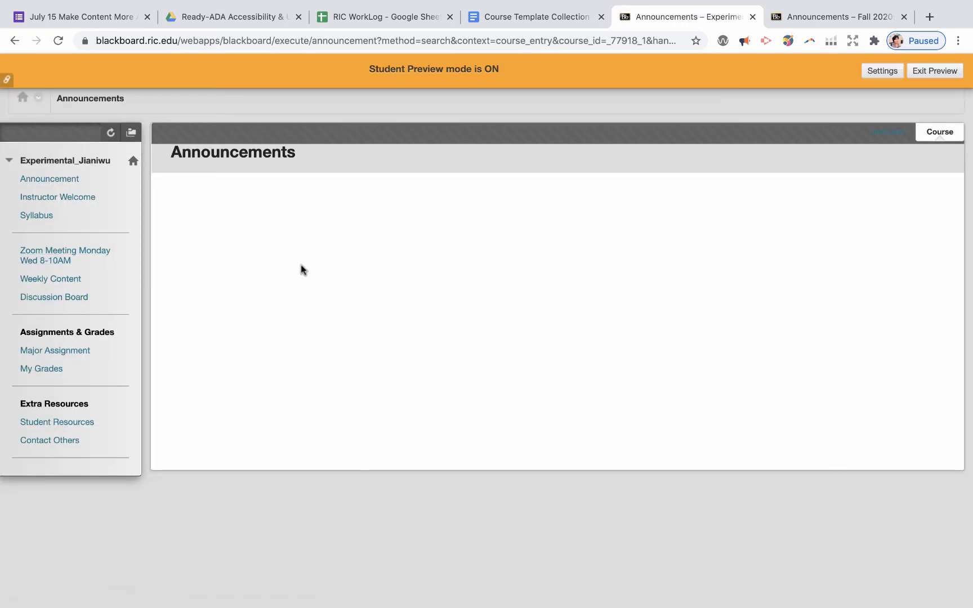
click(49, 179)
click(38, 198)
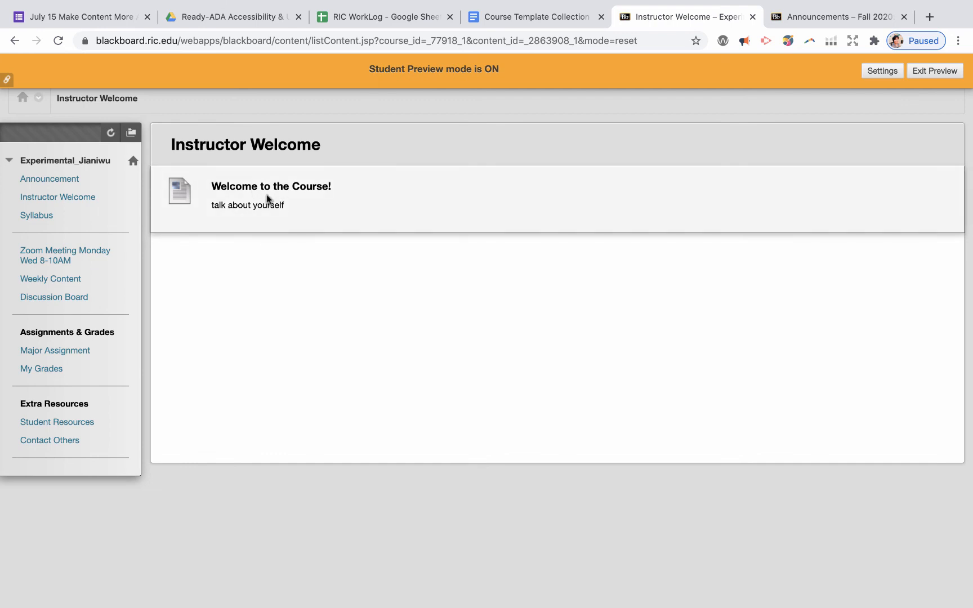
click(26, 217)
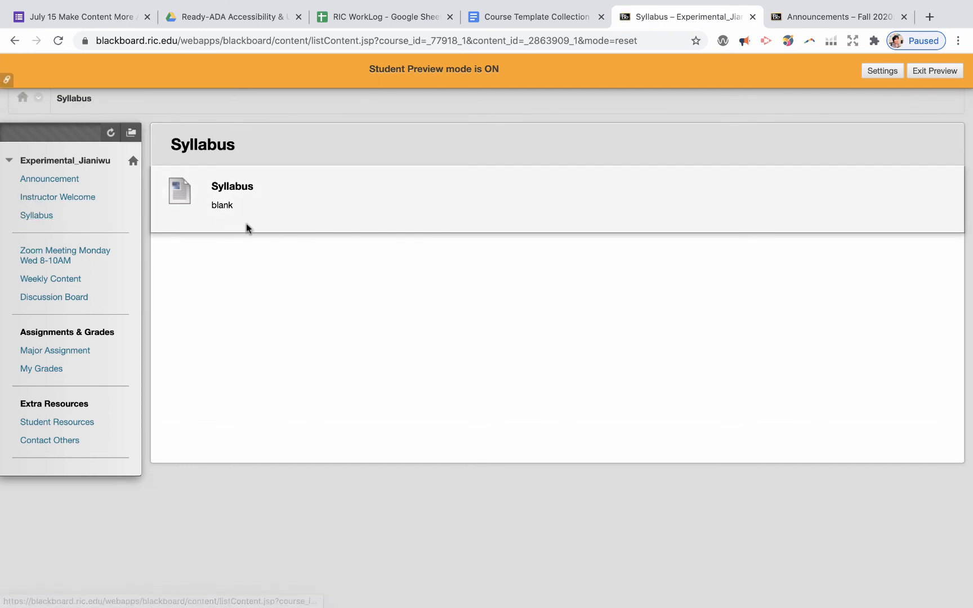
click(58, 256)
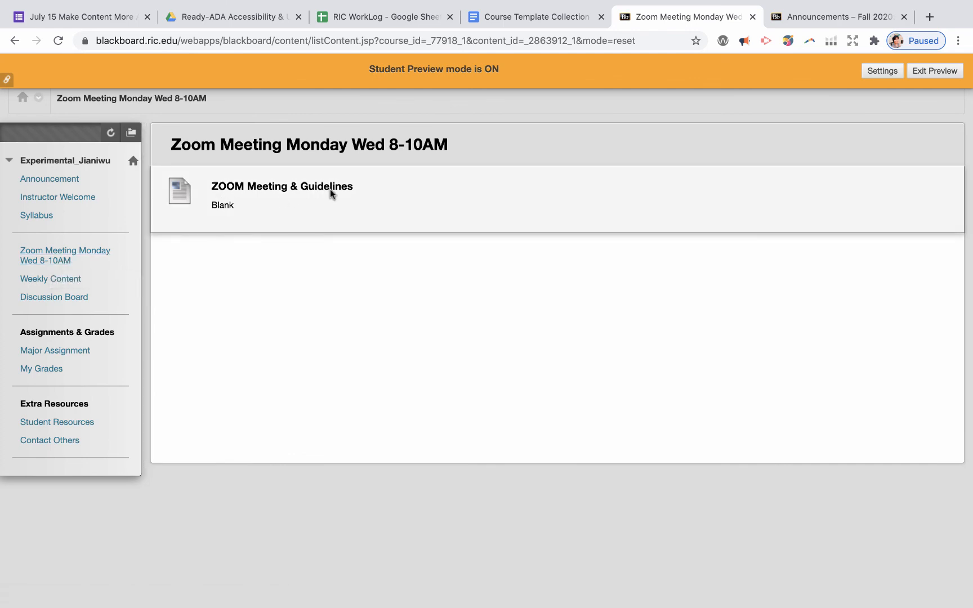
- View the Discussion Board, Major Assignment, My Grades, Student Resources and Contact Others pages in the student preview
click(41, 299)
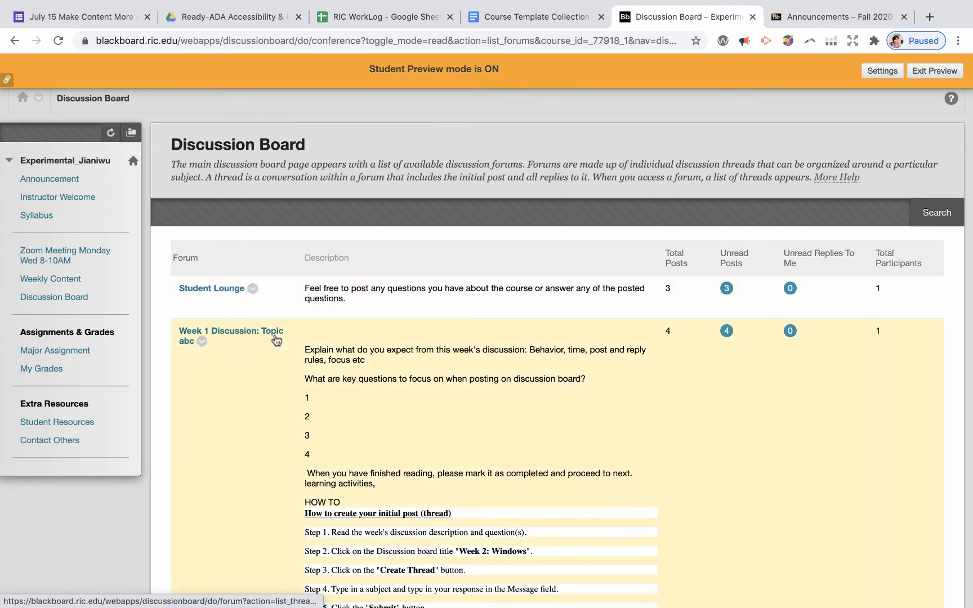
scroll(225, 338, down, 1)
click(51, 332)
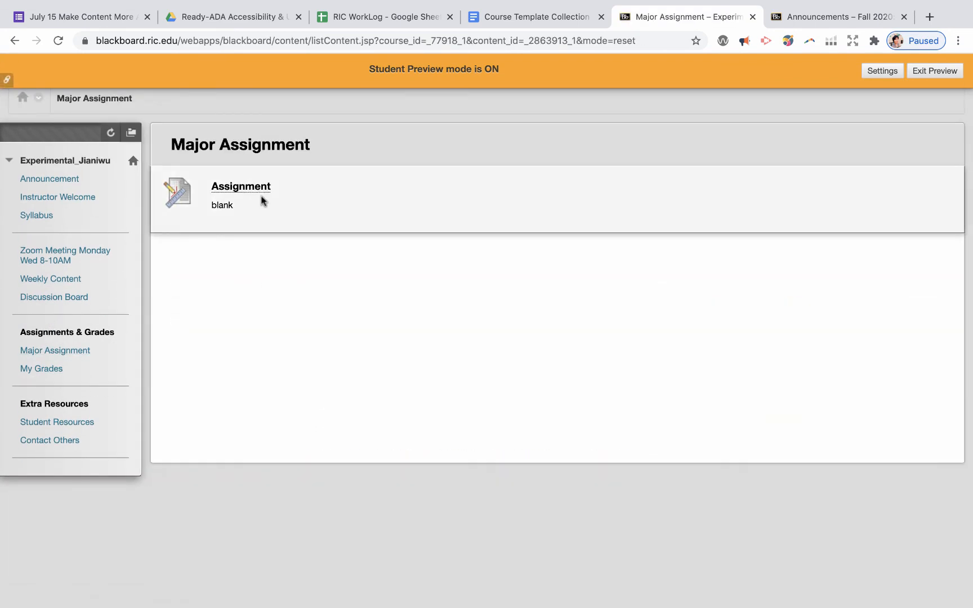
click(38, 369)
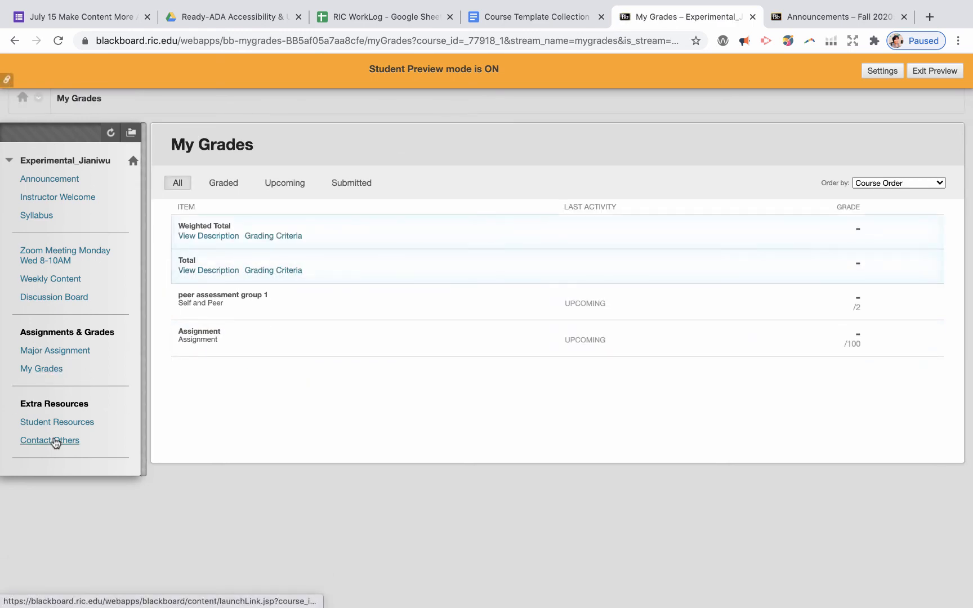
click(41, 423)
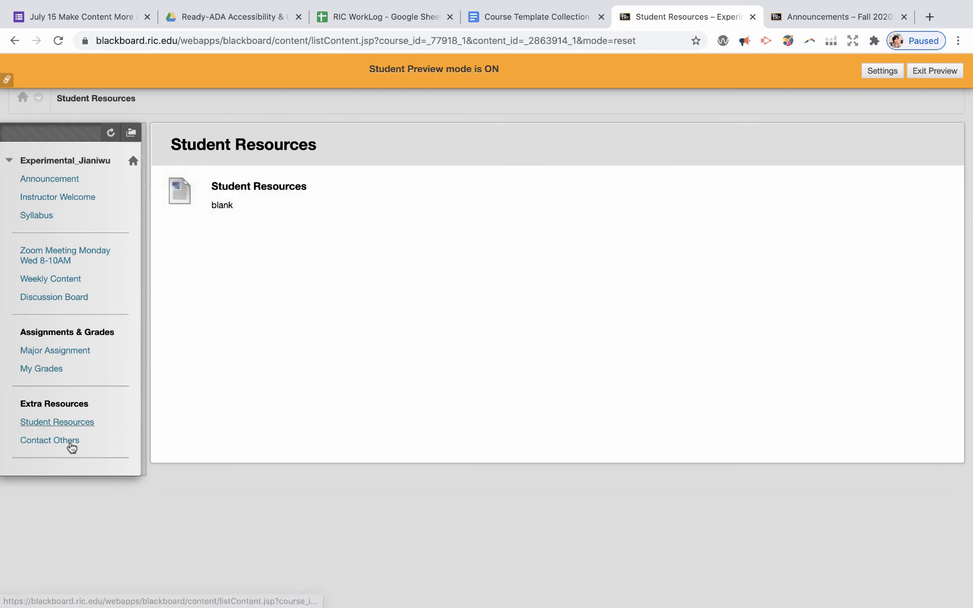
click(45, 444)
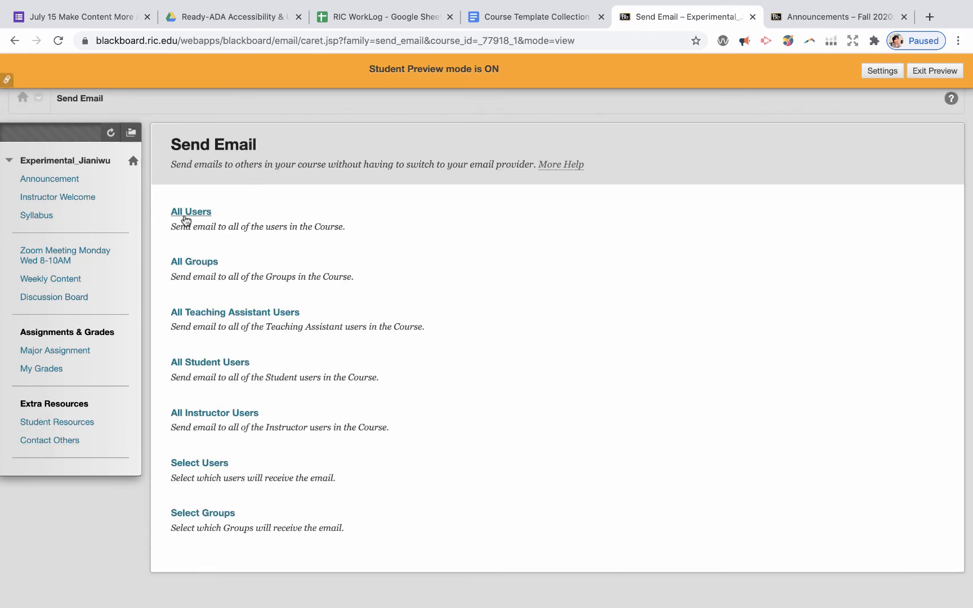